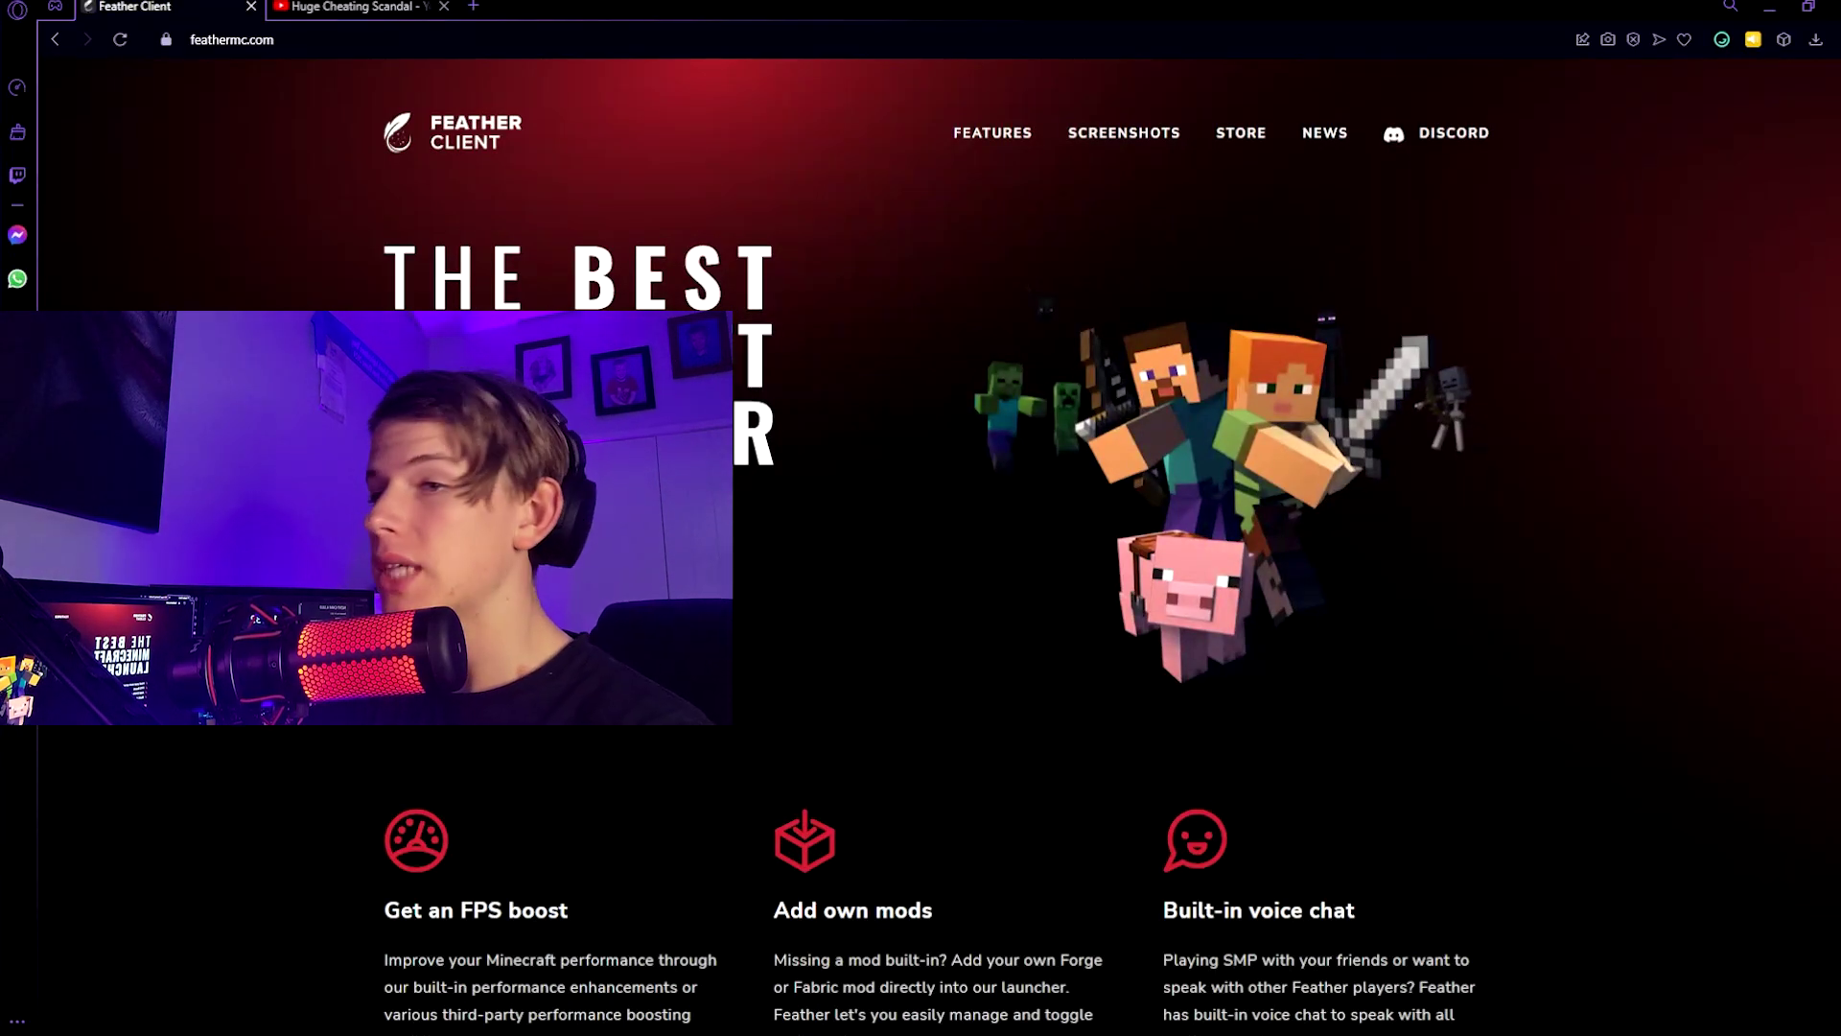
- Download the Windows installer Feather Launcher Setup 1.4.2.exe from feathermc.com into D:\ and run it
{"action": "scroll", "coordinate": [1048, 561], "scroll_direction": "down", "scroll_amount": 1}
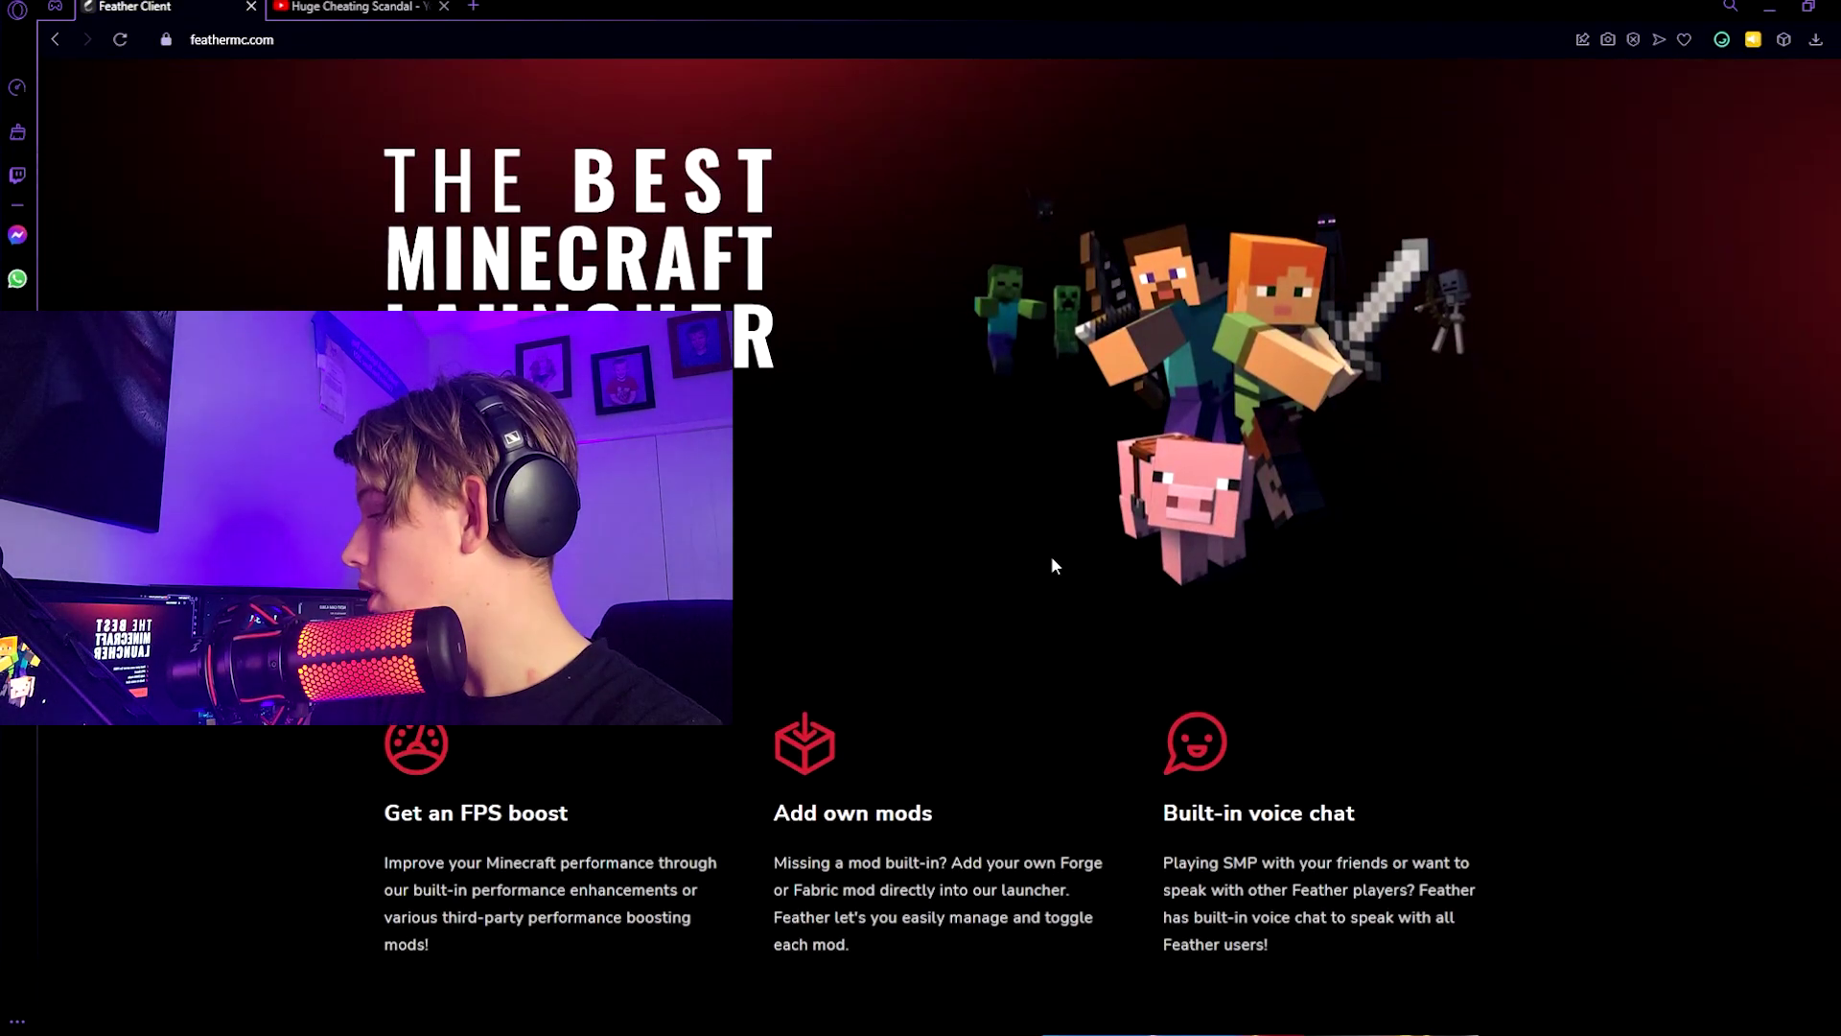
{"action": "scroll", "coordinate": [1055, 556], "scroll_direction": "down", "scroll_amount": 1}
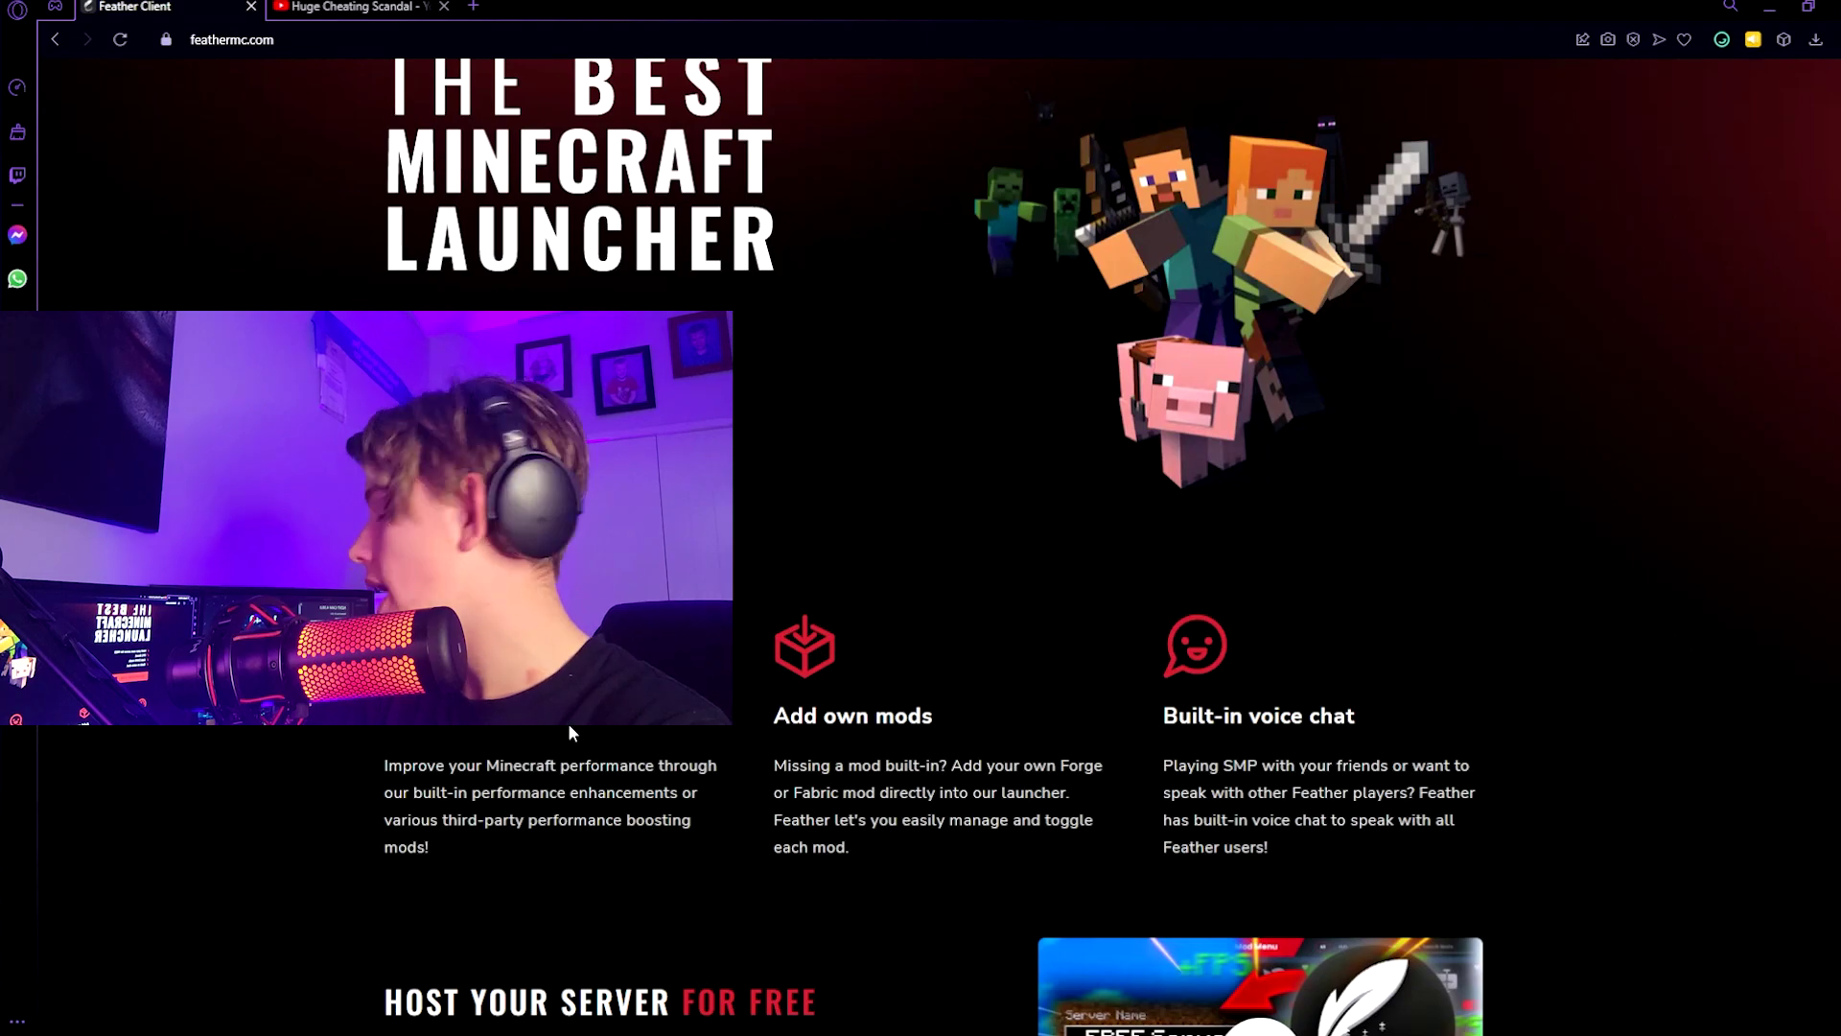
{"action": "scroll", "coordinate": [569, 729], "scroll_direction": "down", "scroll_amount": 4}
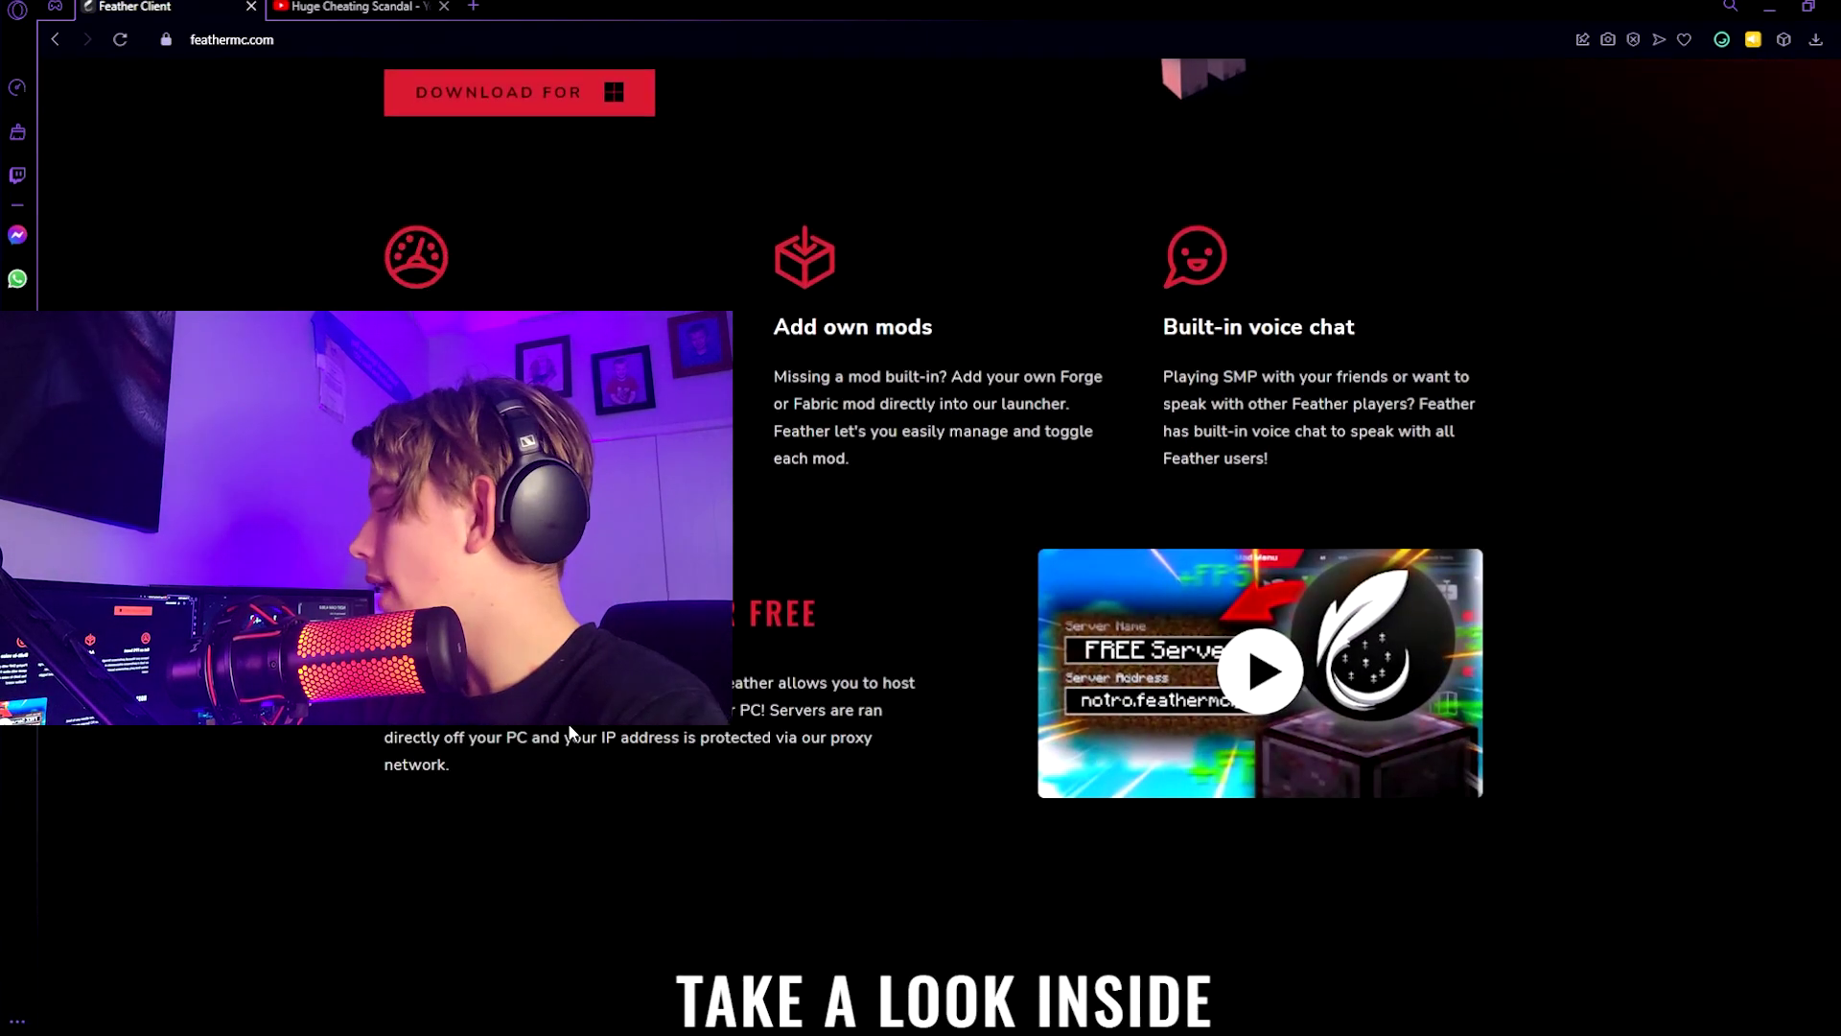
{"action": "scroll", "coordinate": [570, 731], "scroll_direction": "down", "scroll_amount": 1}
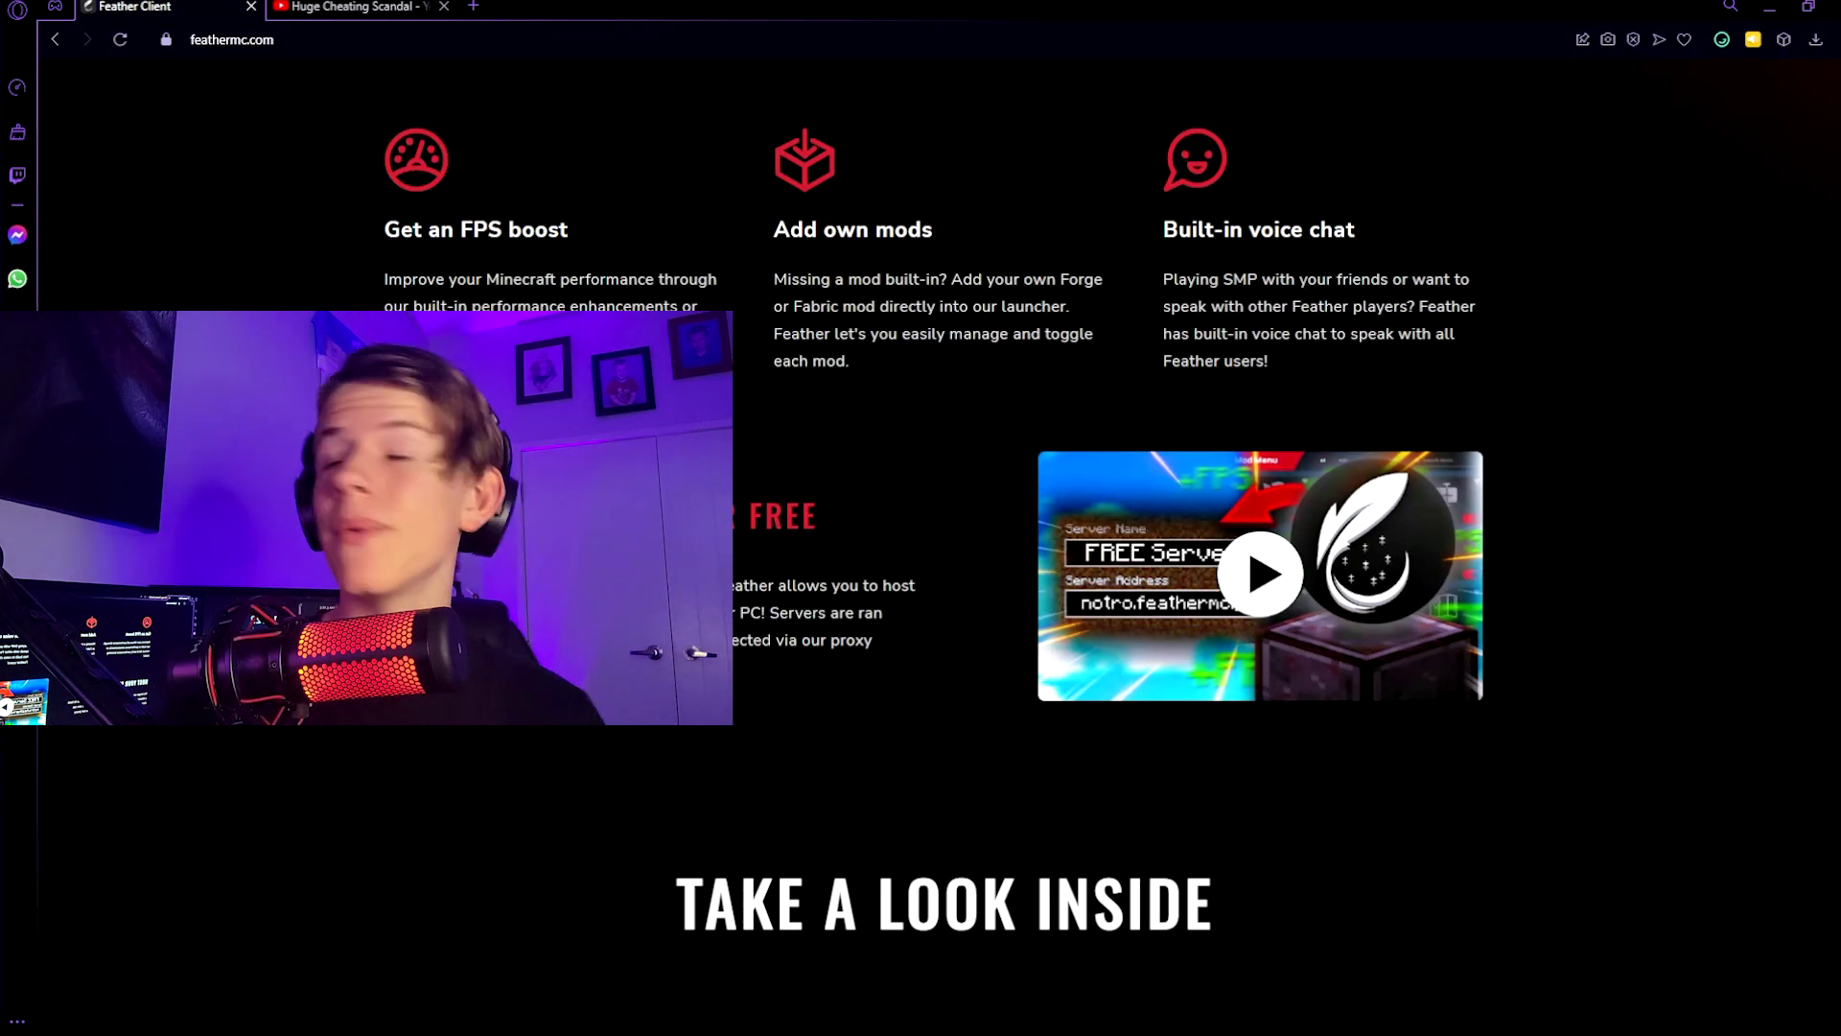
{"action": "scroll", "coordinate": [1665, 509], "scroll_direction": "up", "scroll_amount": 7}
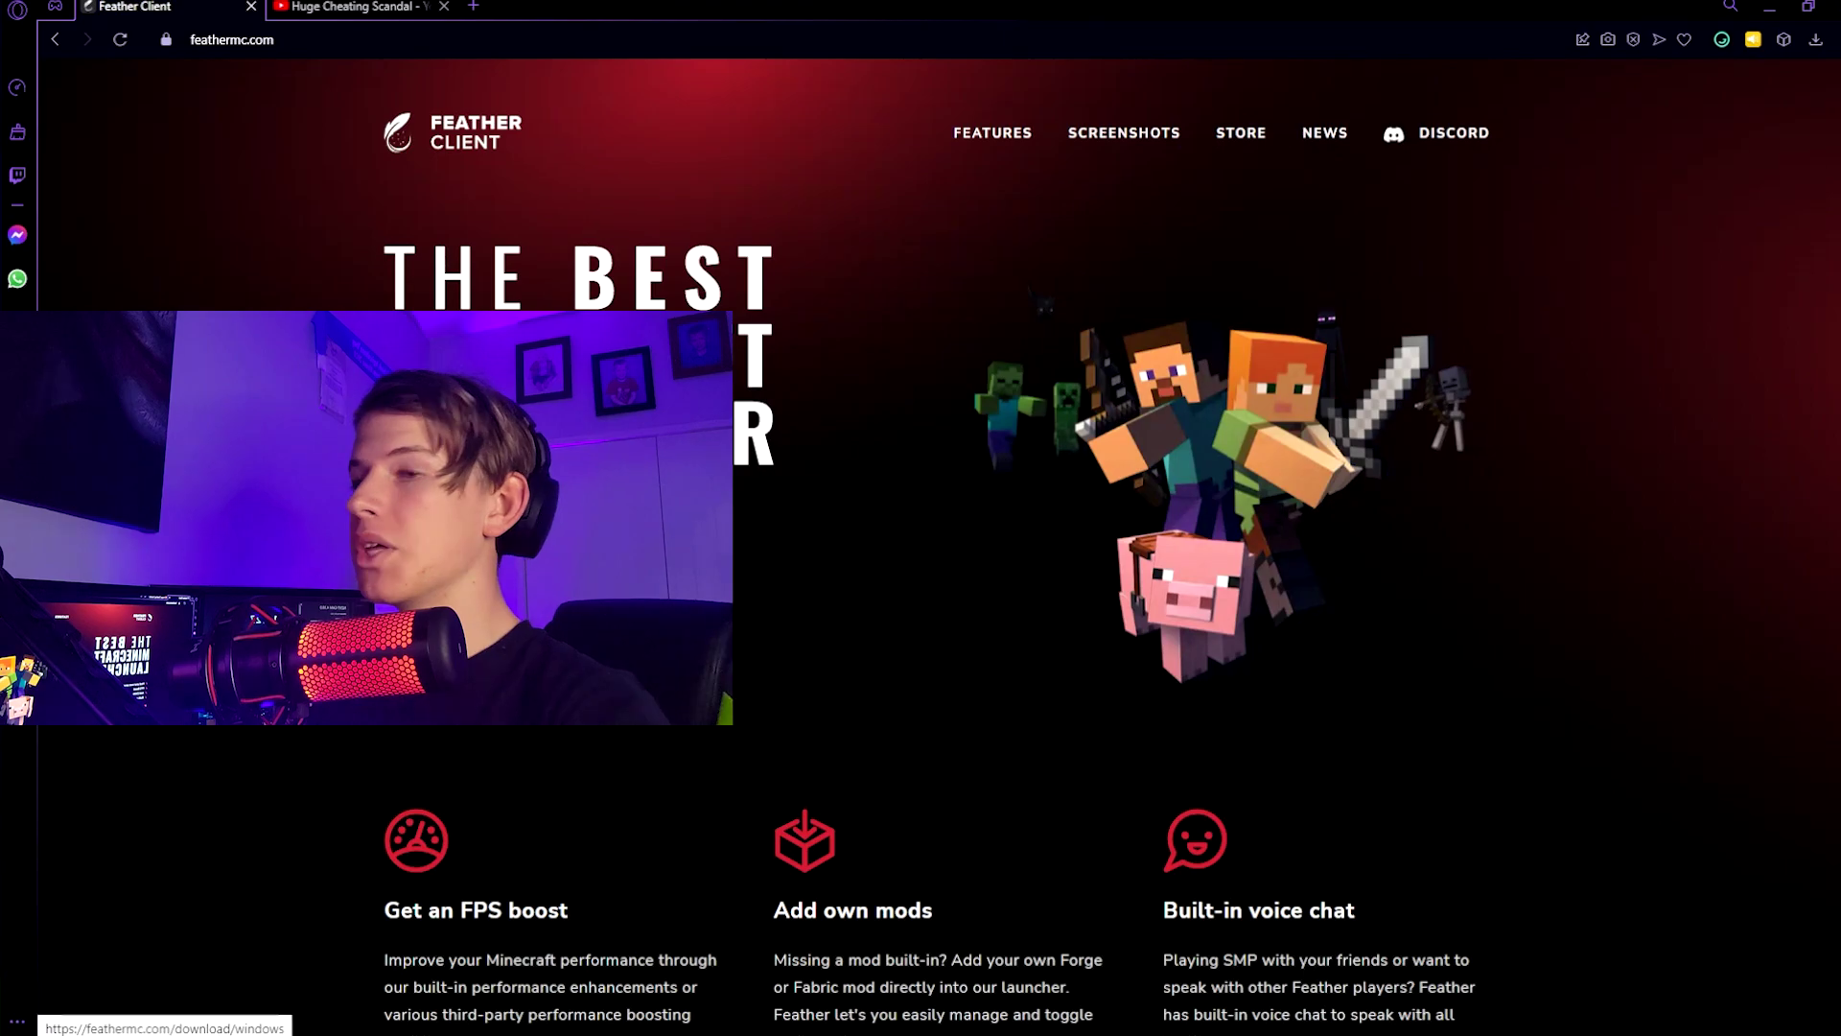
{"action": "left_click", "coordinate": [461, 537]}
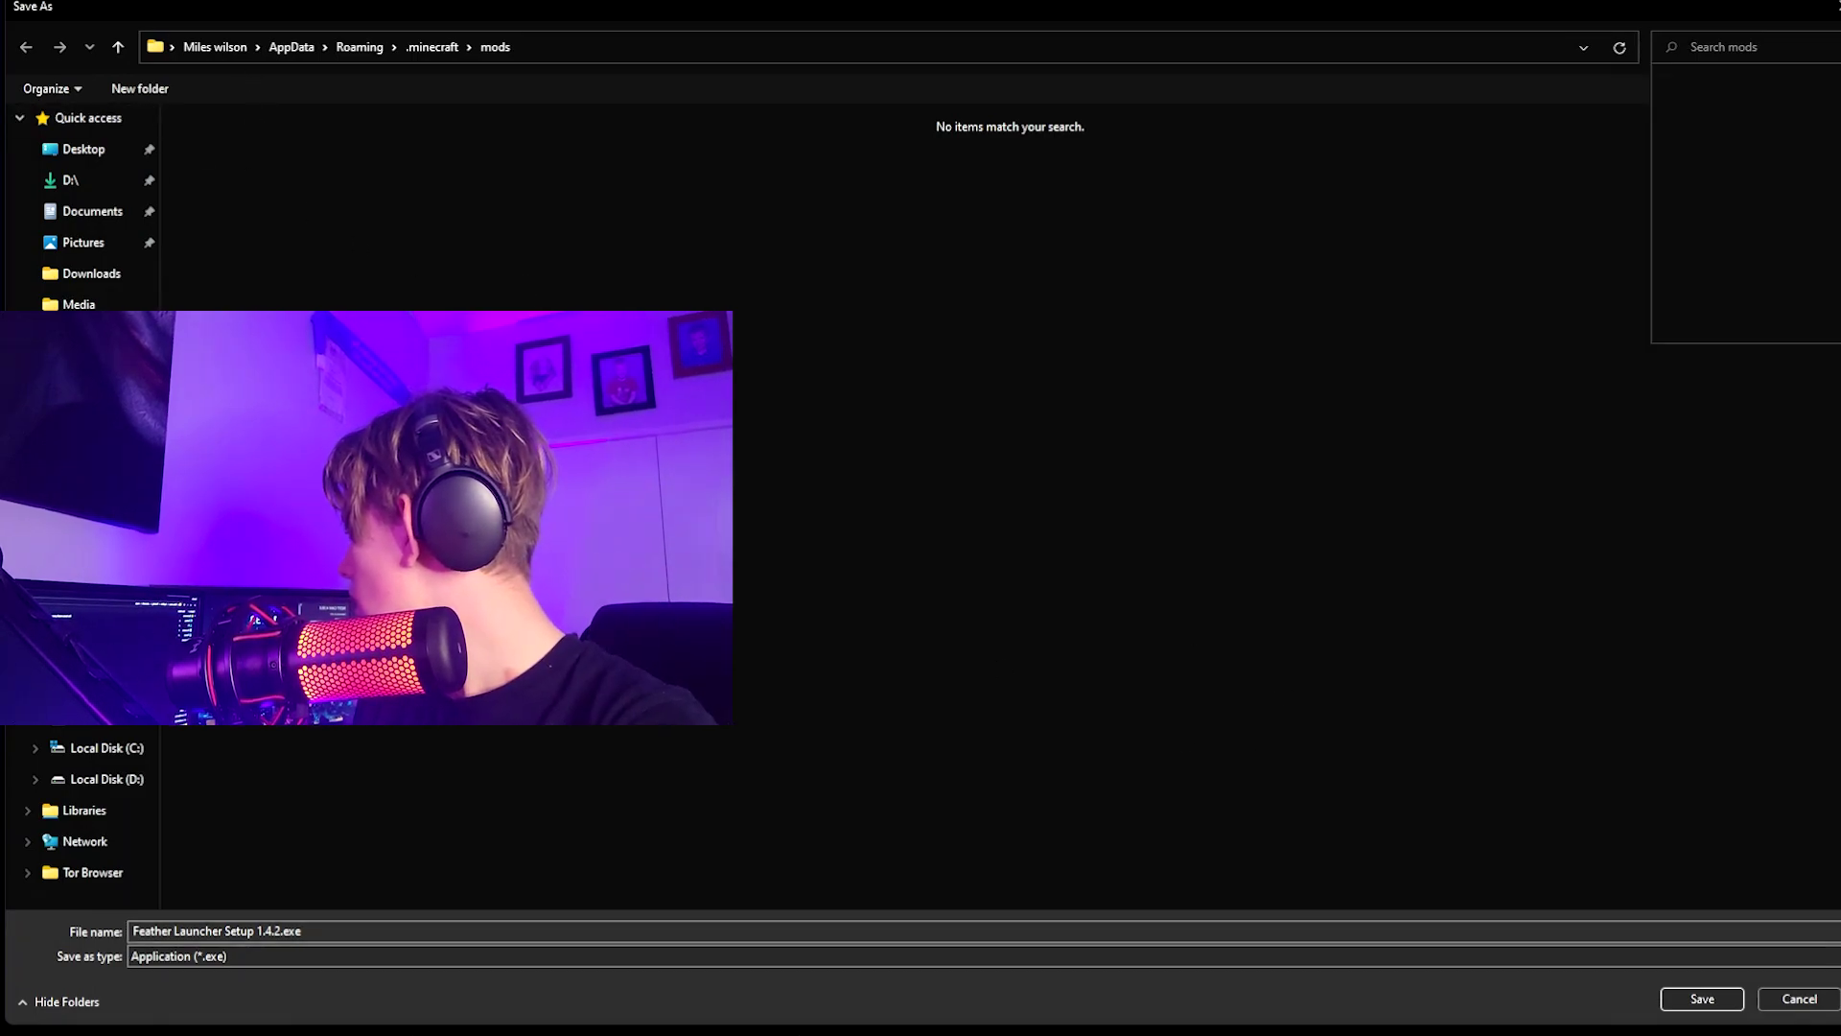
{"action": "left_click", "coordinate": [70, 179]}
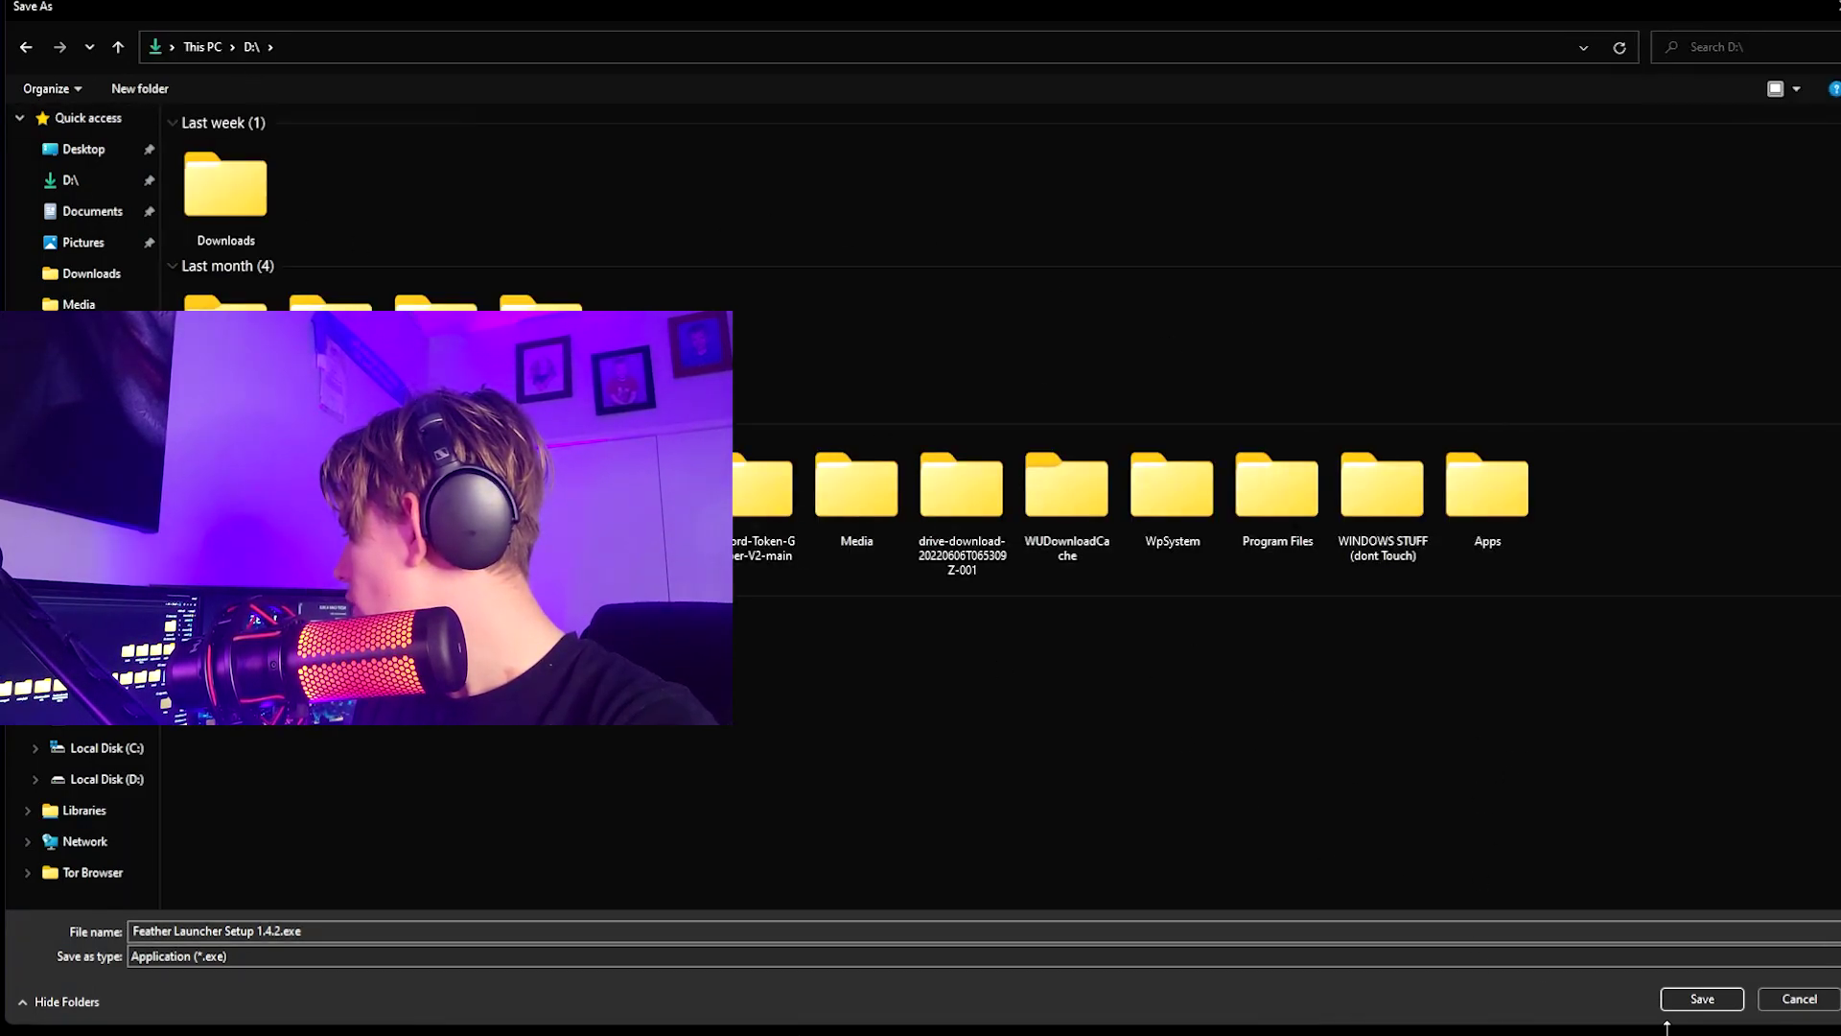
{"action": "left_click", "coordinate": [1704, 999]}
{"action": "left_click", "coordinate": [1817, 42]}
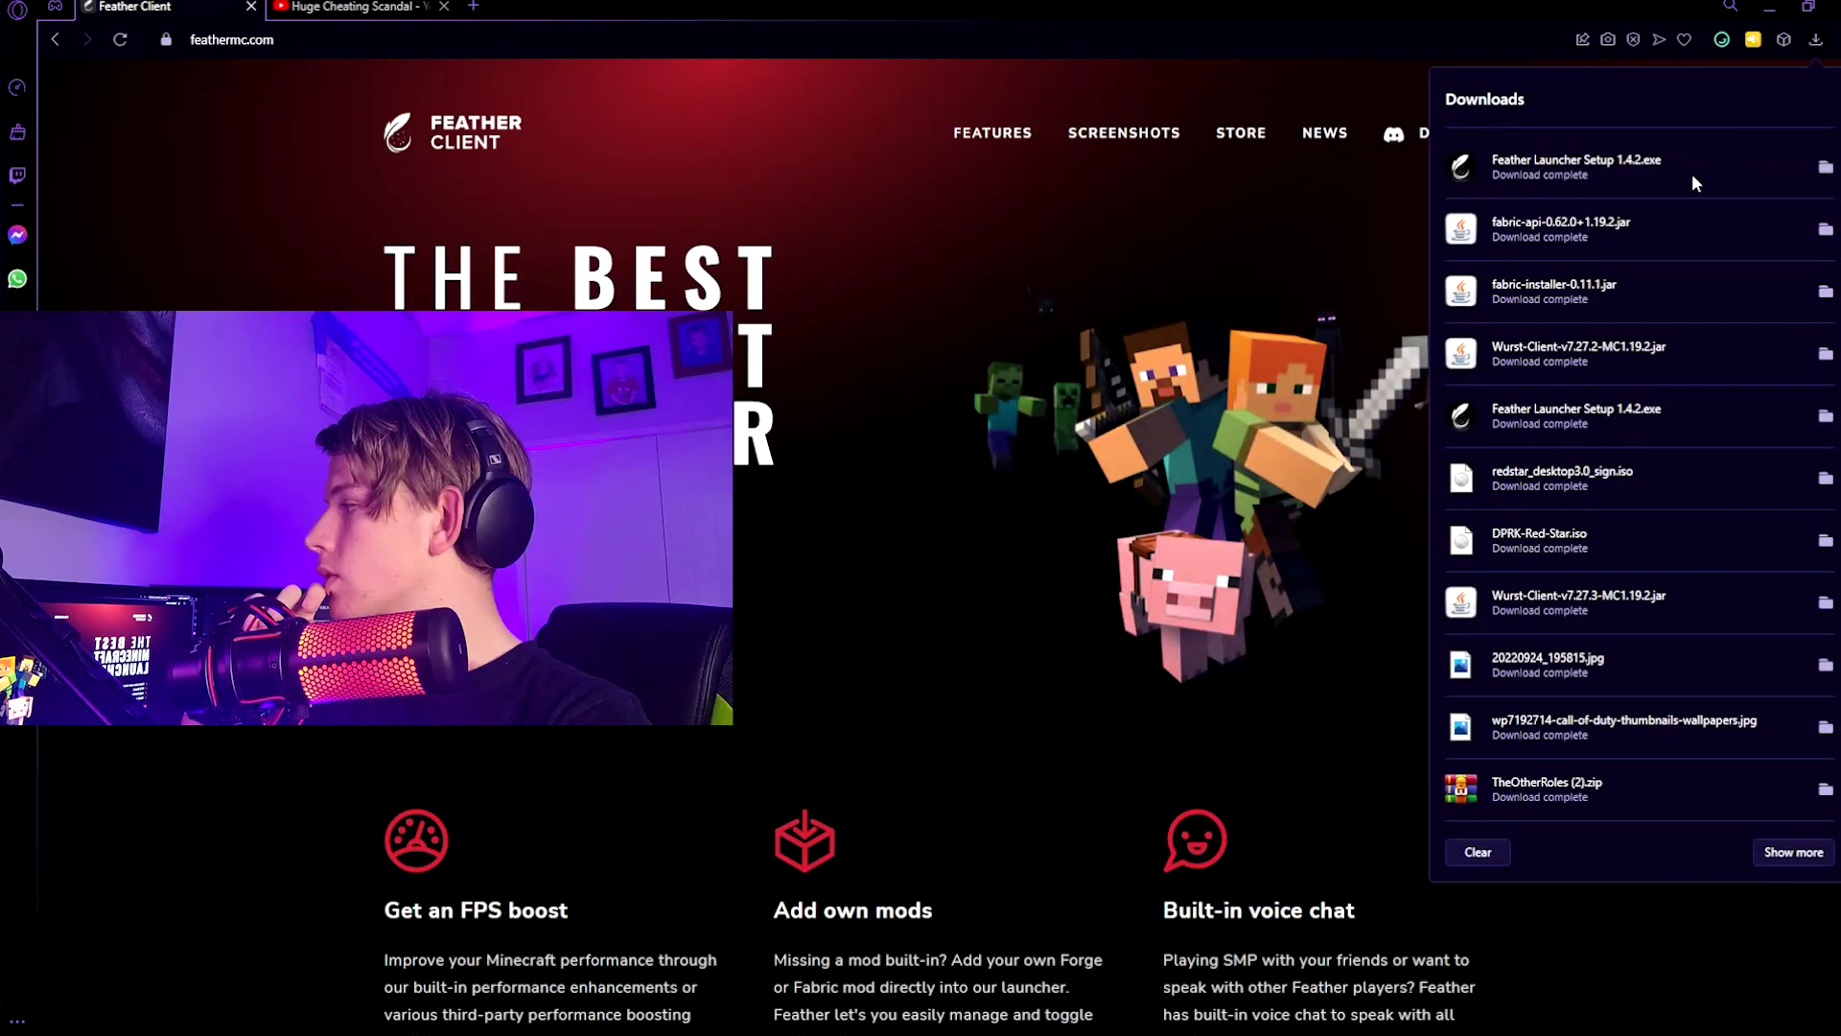
{"action": "left_click", "coordinate": [1691, 174]}
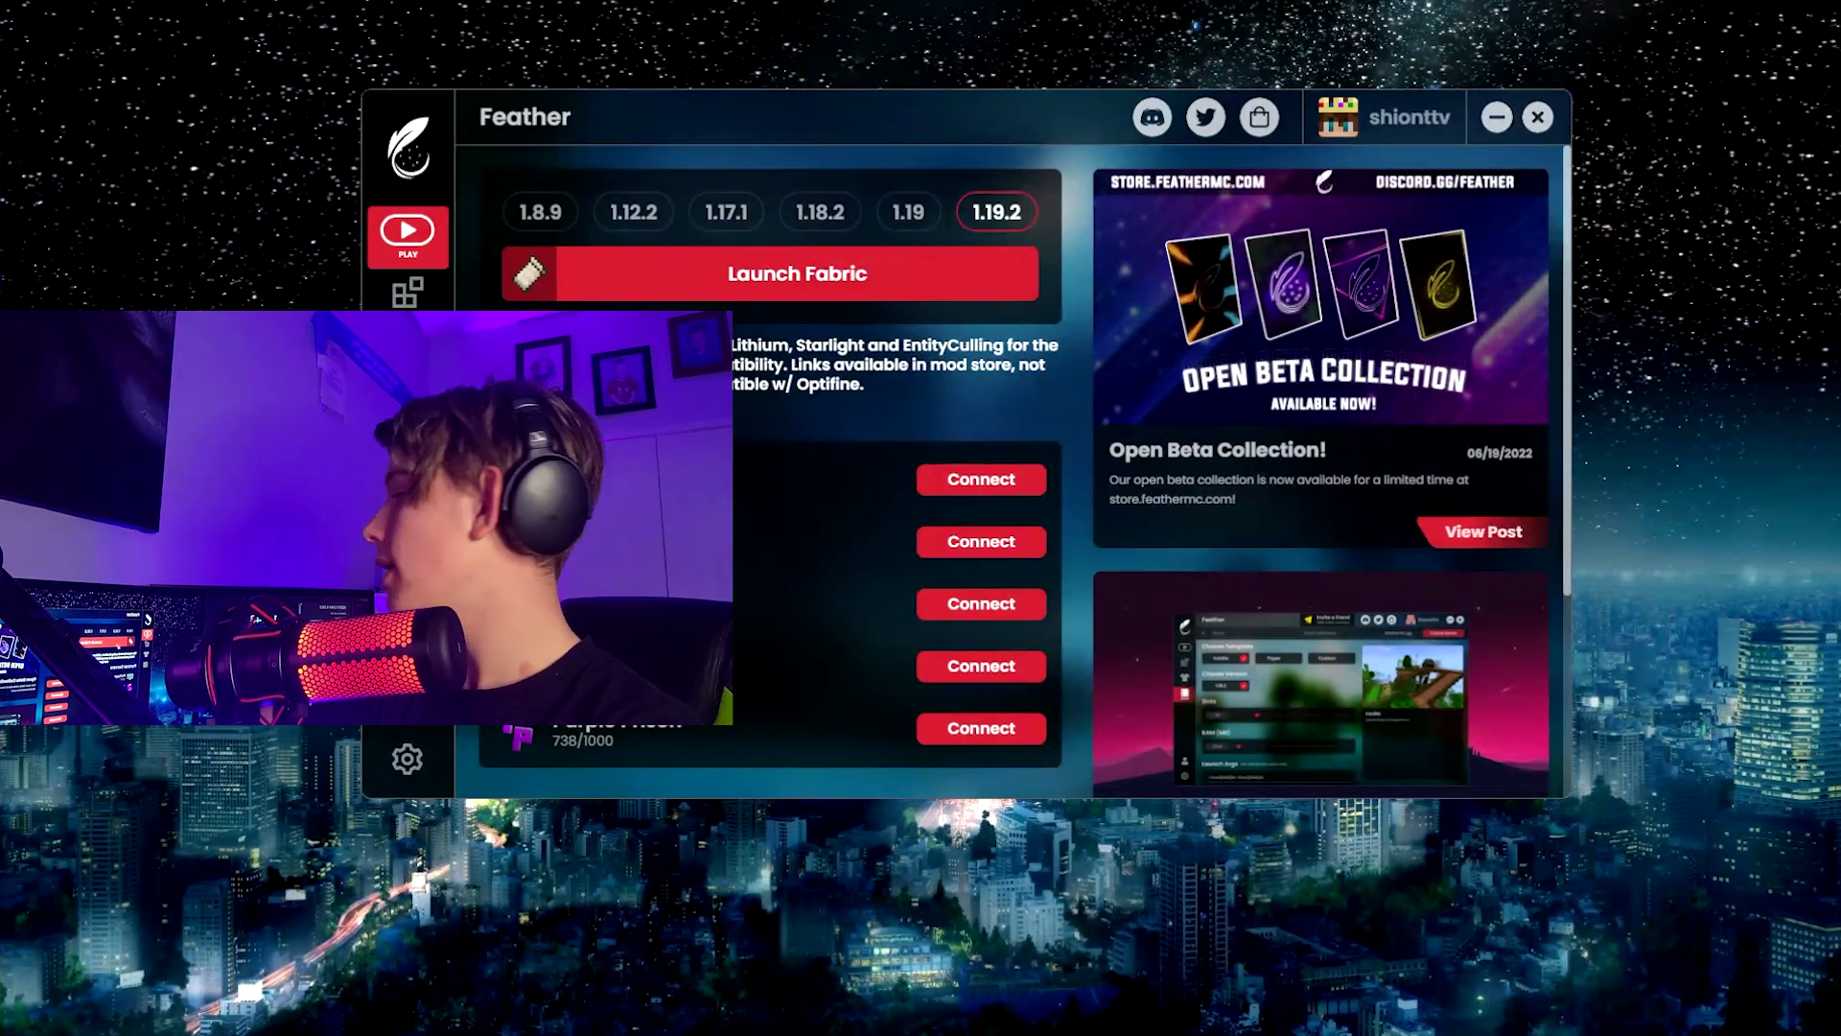
- Start a new server in Feather Launcher, with the name Tutorial and the proxy hostname ytt
{"action": "left_click", "coordinate": [412, 426]}
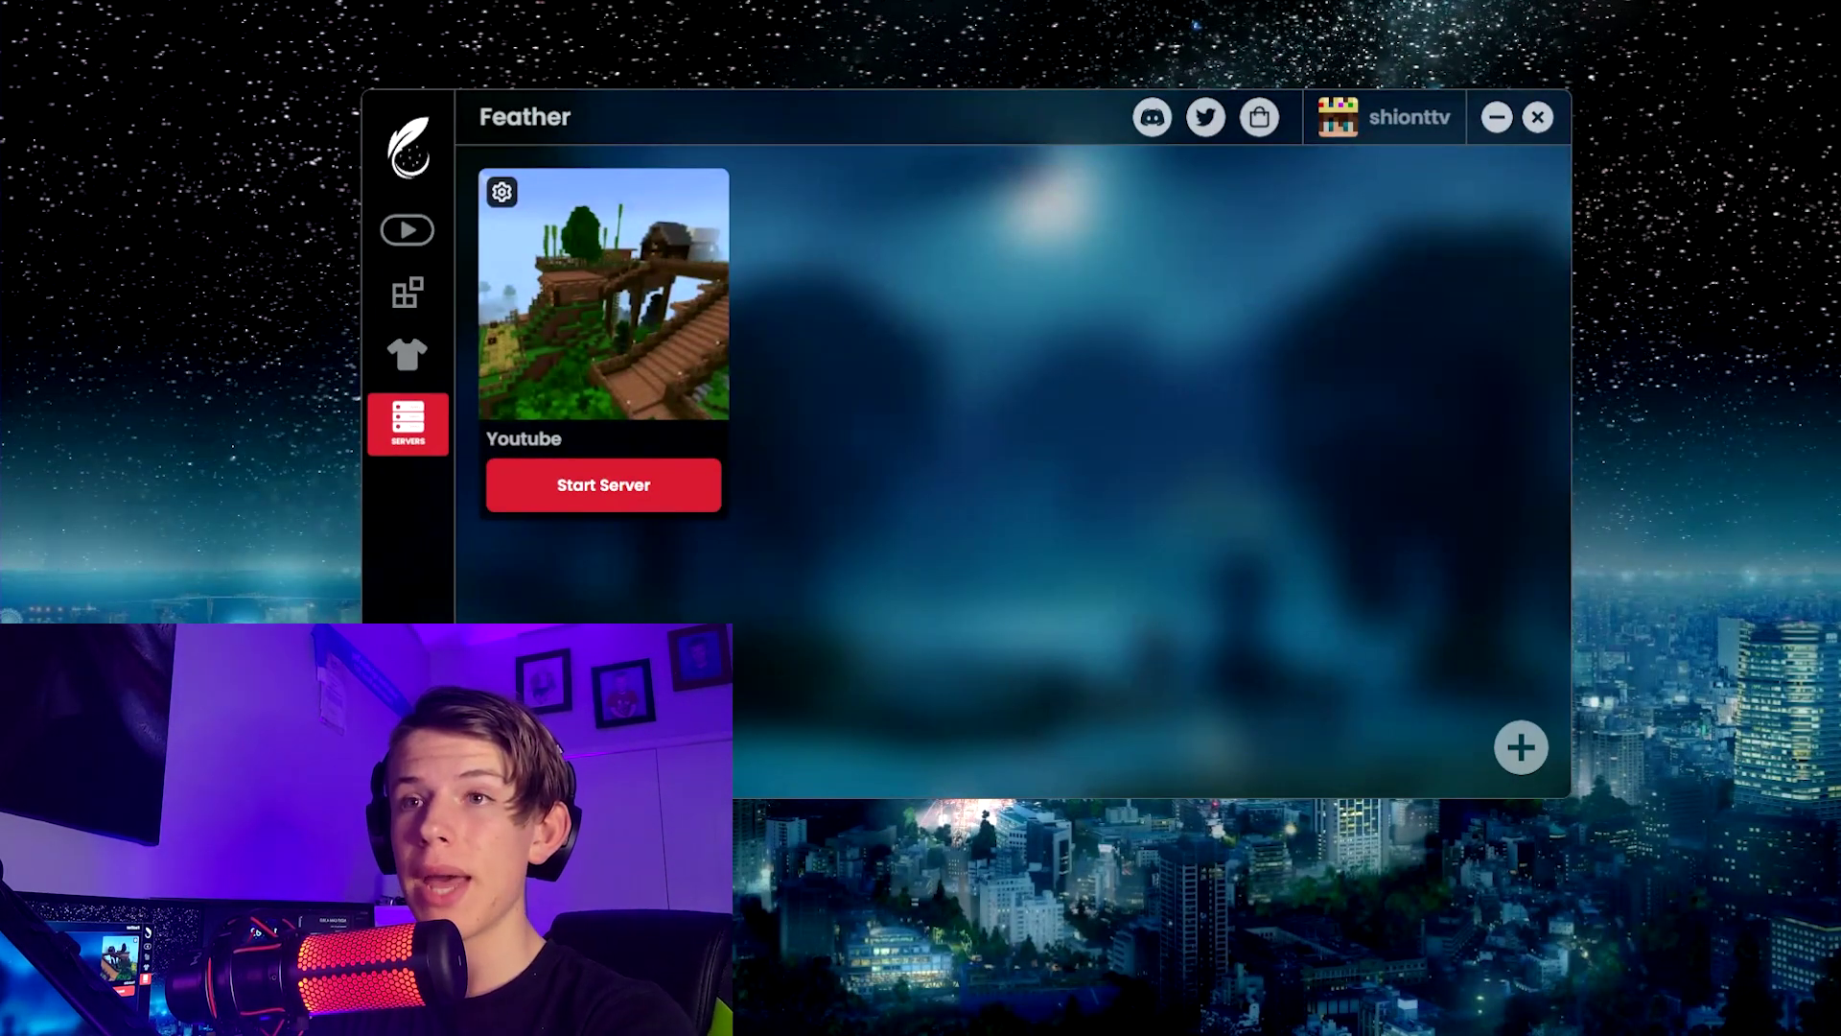
{"action": "left_click", "coordinate": [1521, 747]}
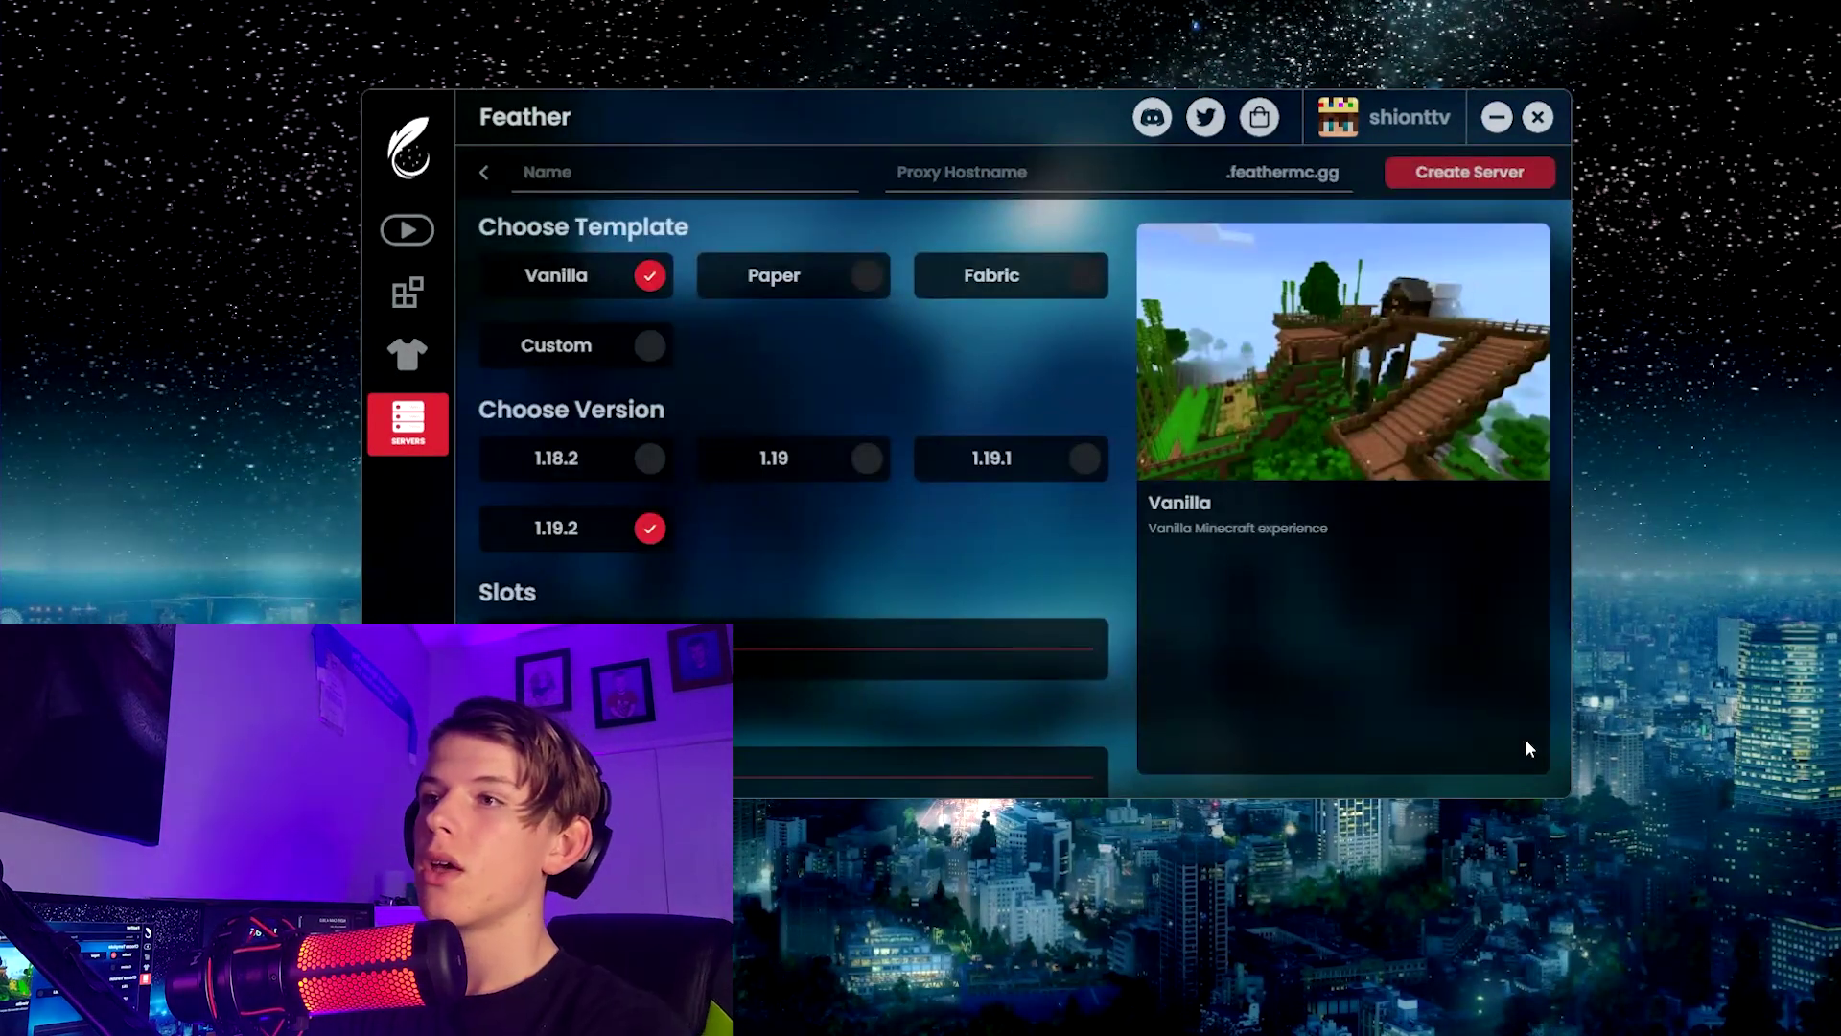
{"action": "left_click", "coordinate": [790, 175]}
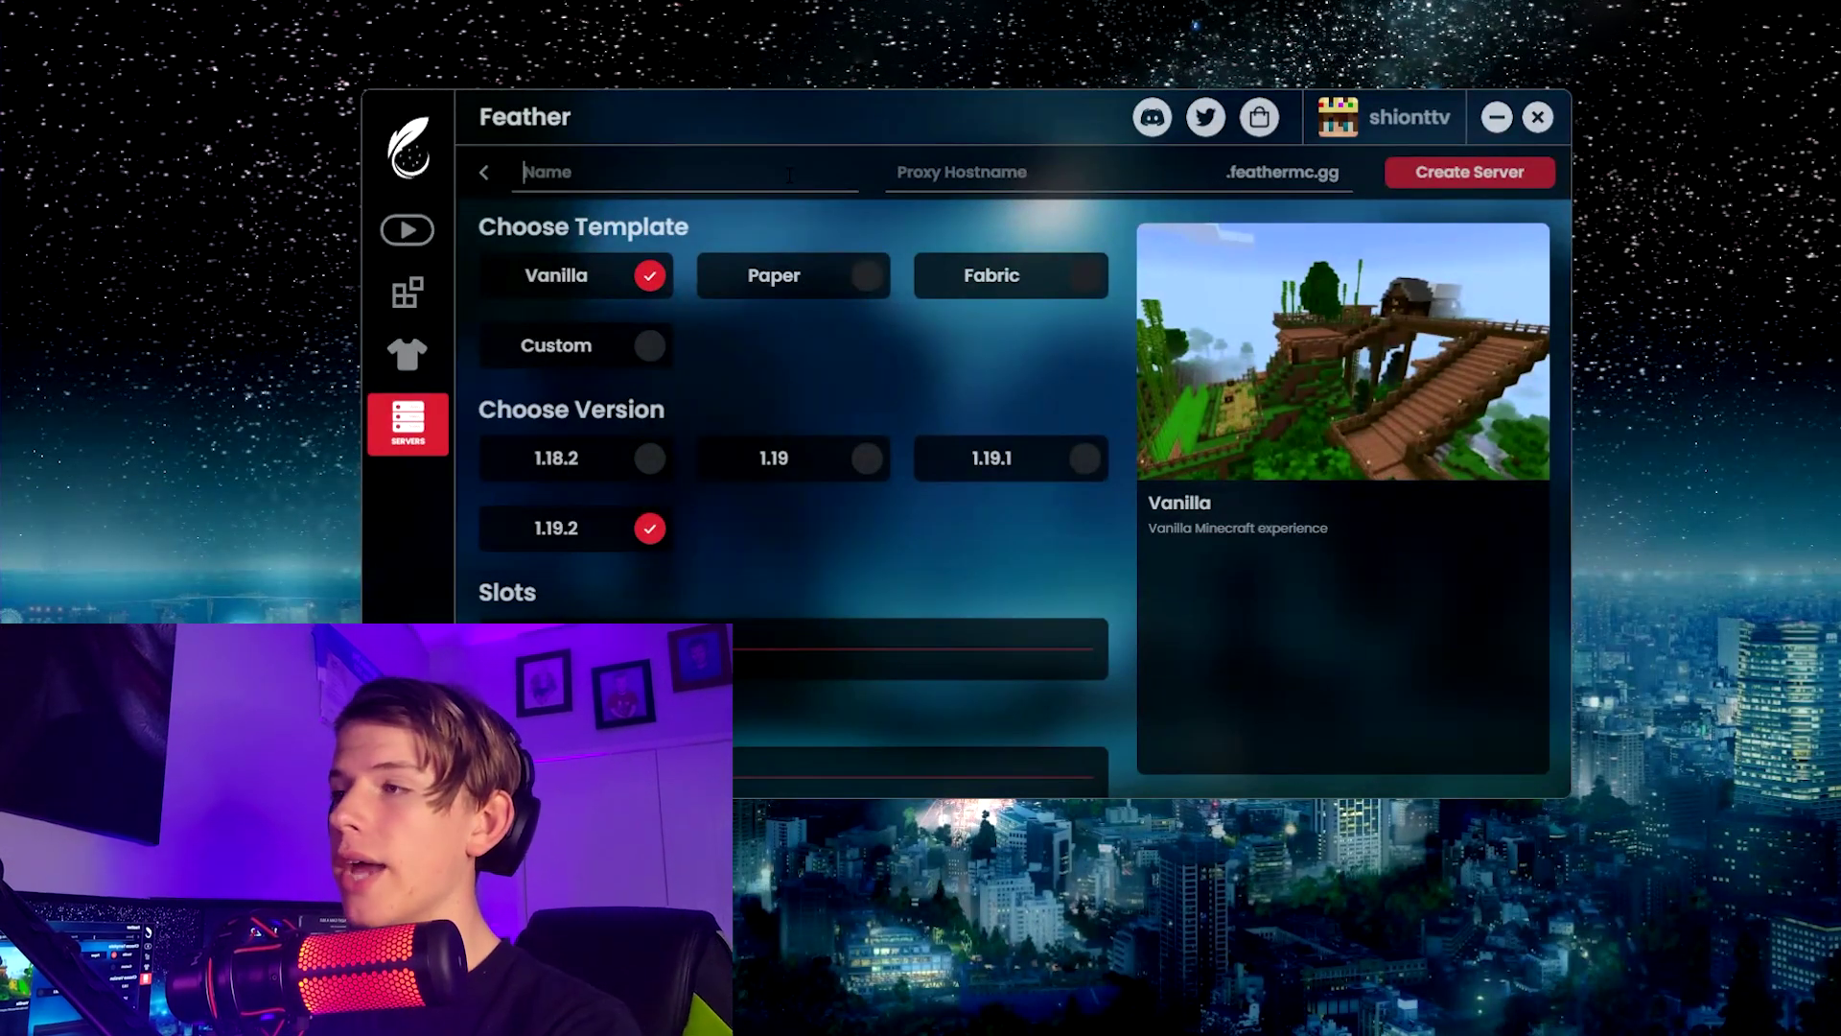
{"action": "type", "text": "ou"}
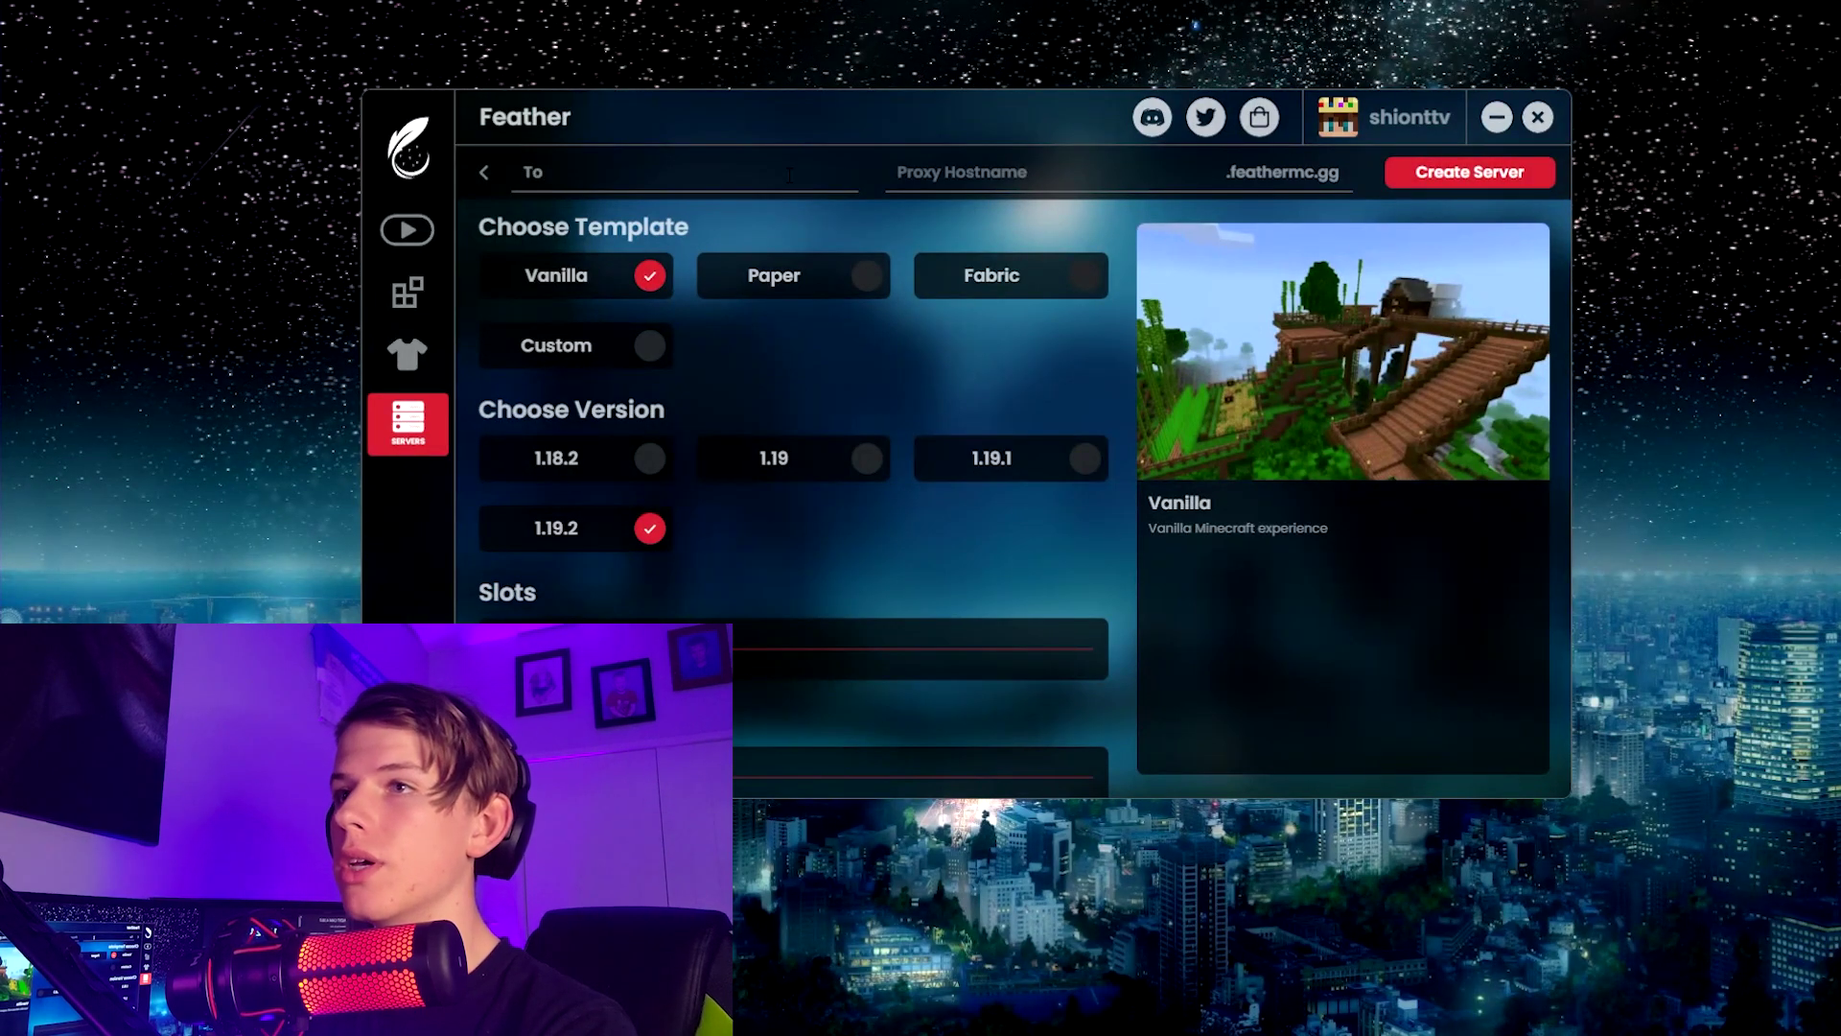
{"action": "type", "text": "orial"}
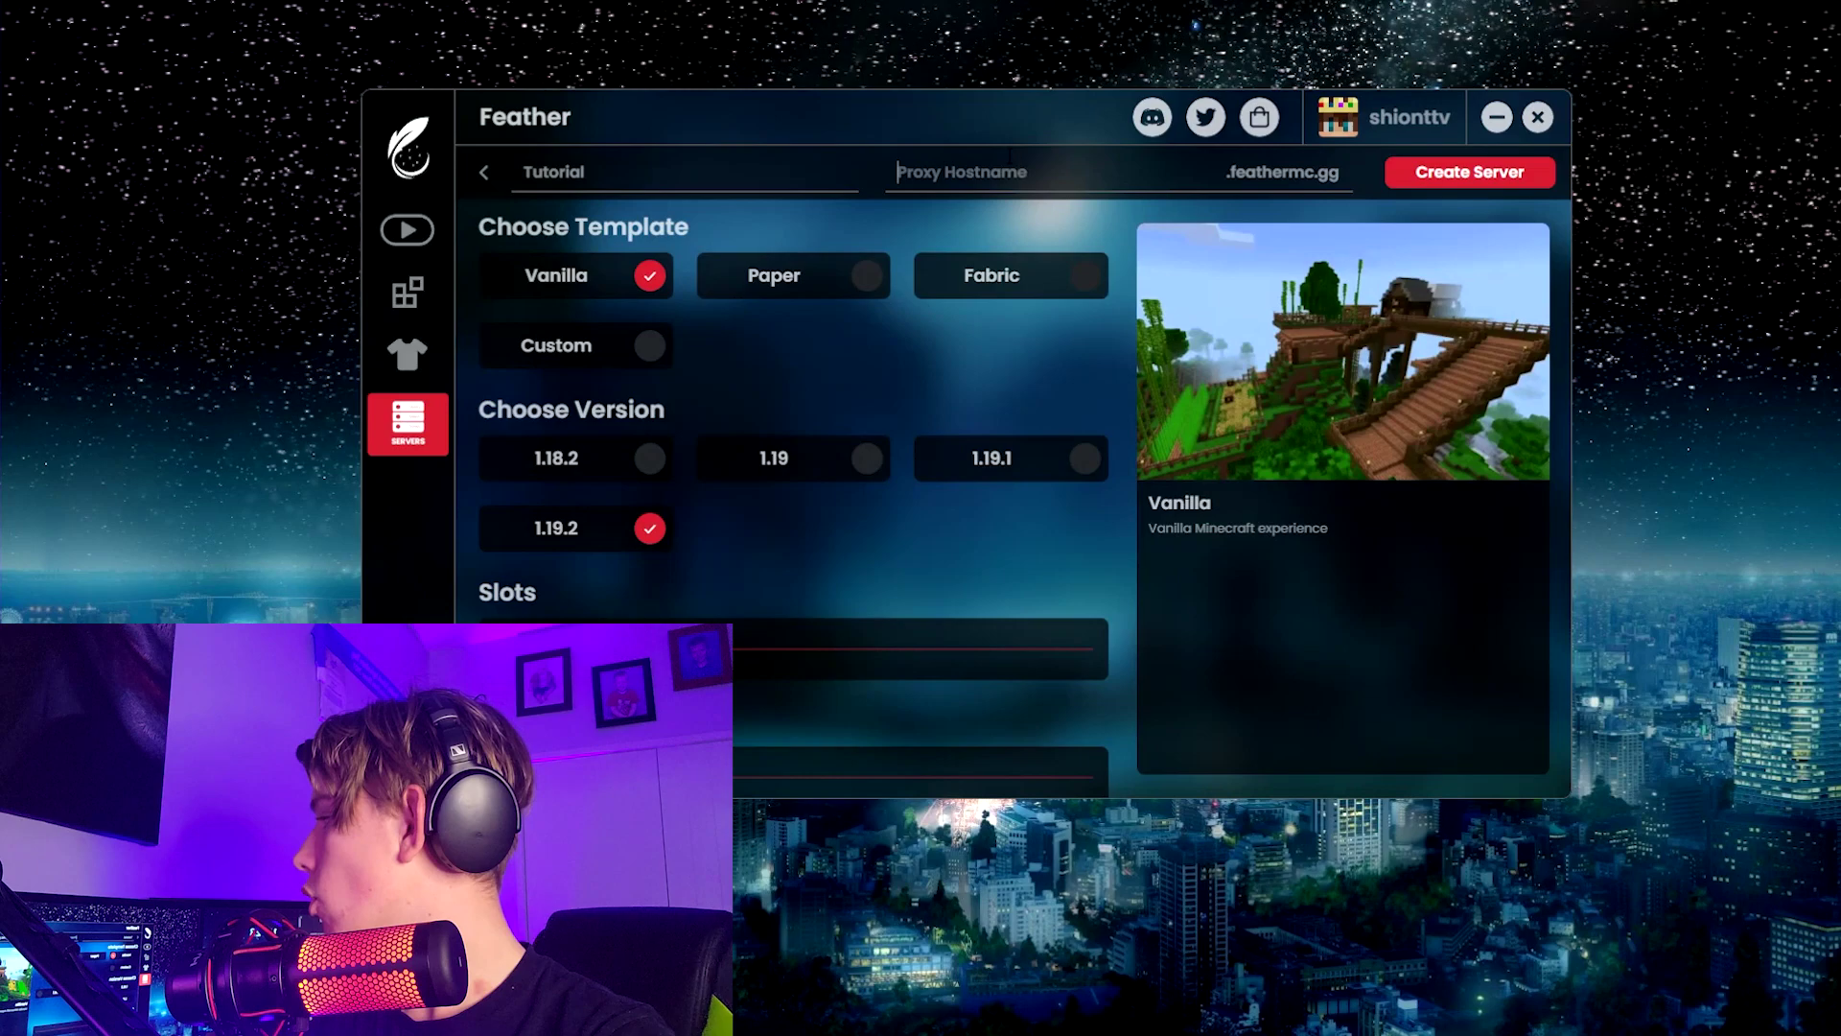
{"action": "left_click", "coordinate": [959, 172]}
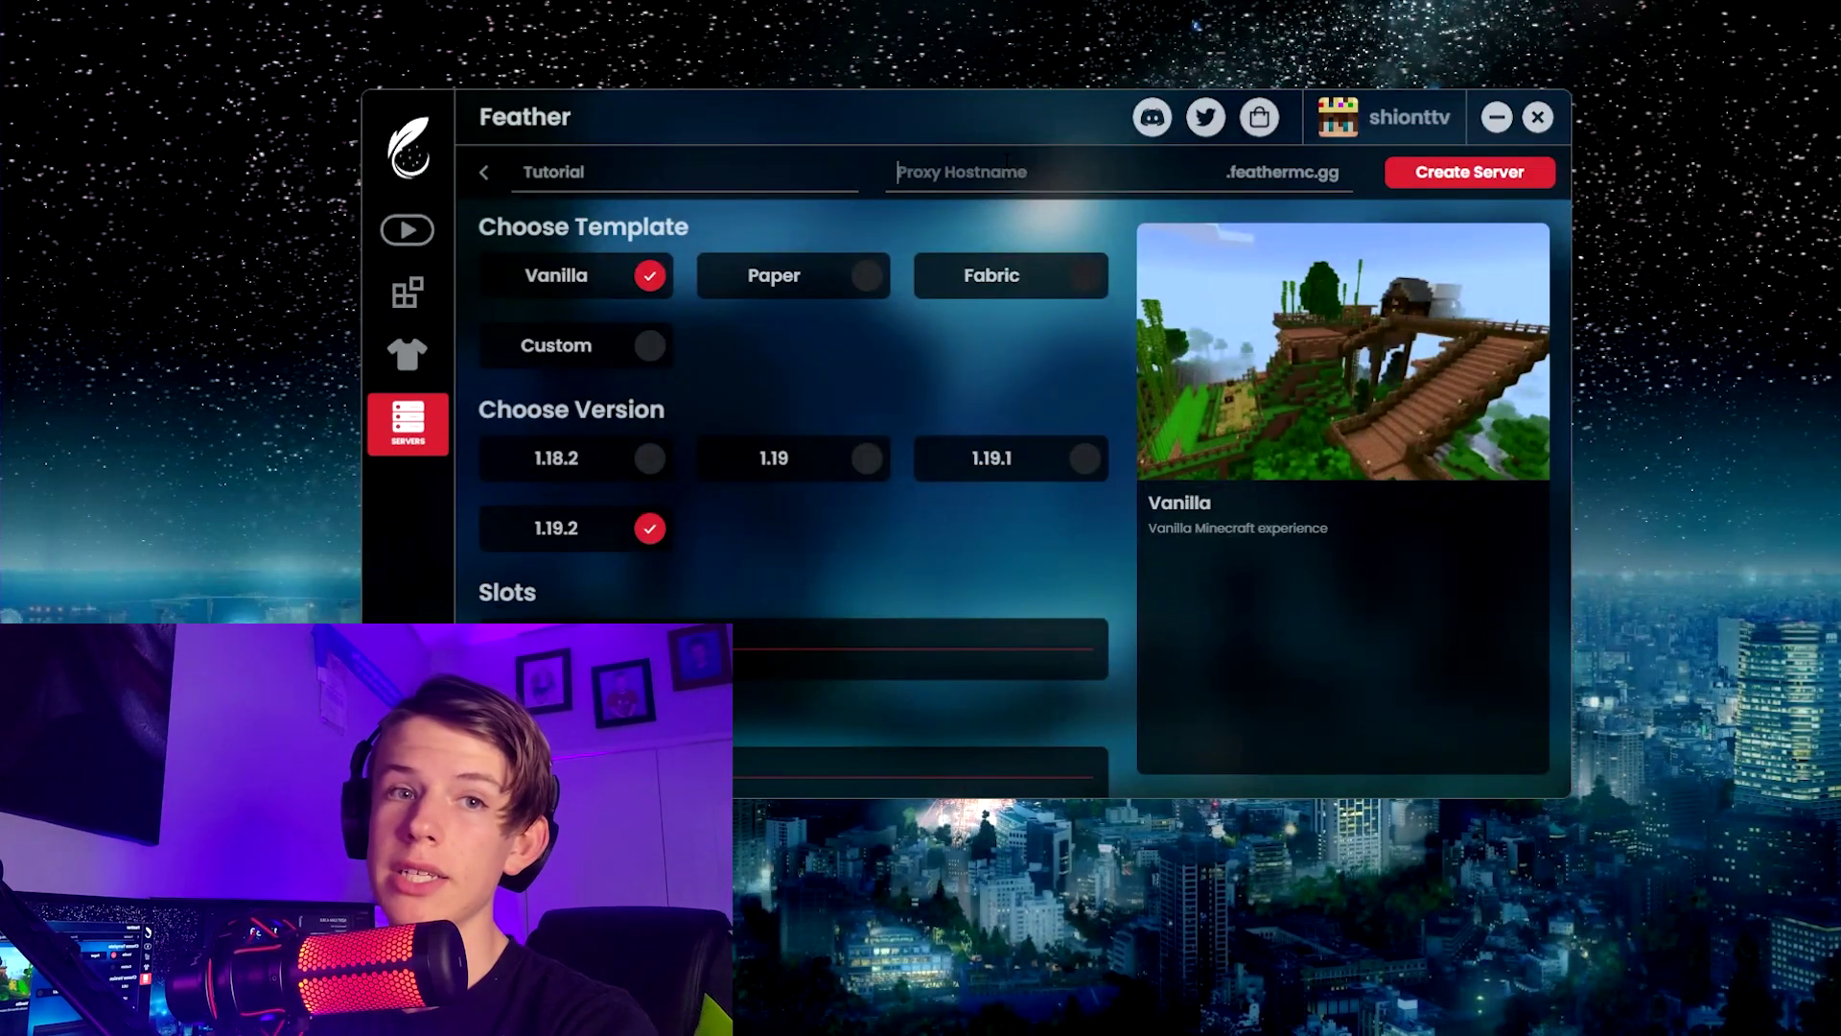
{"action": "type", "text": "ytt"}
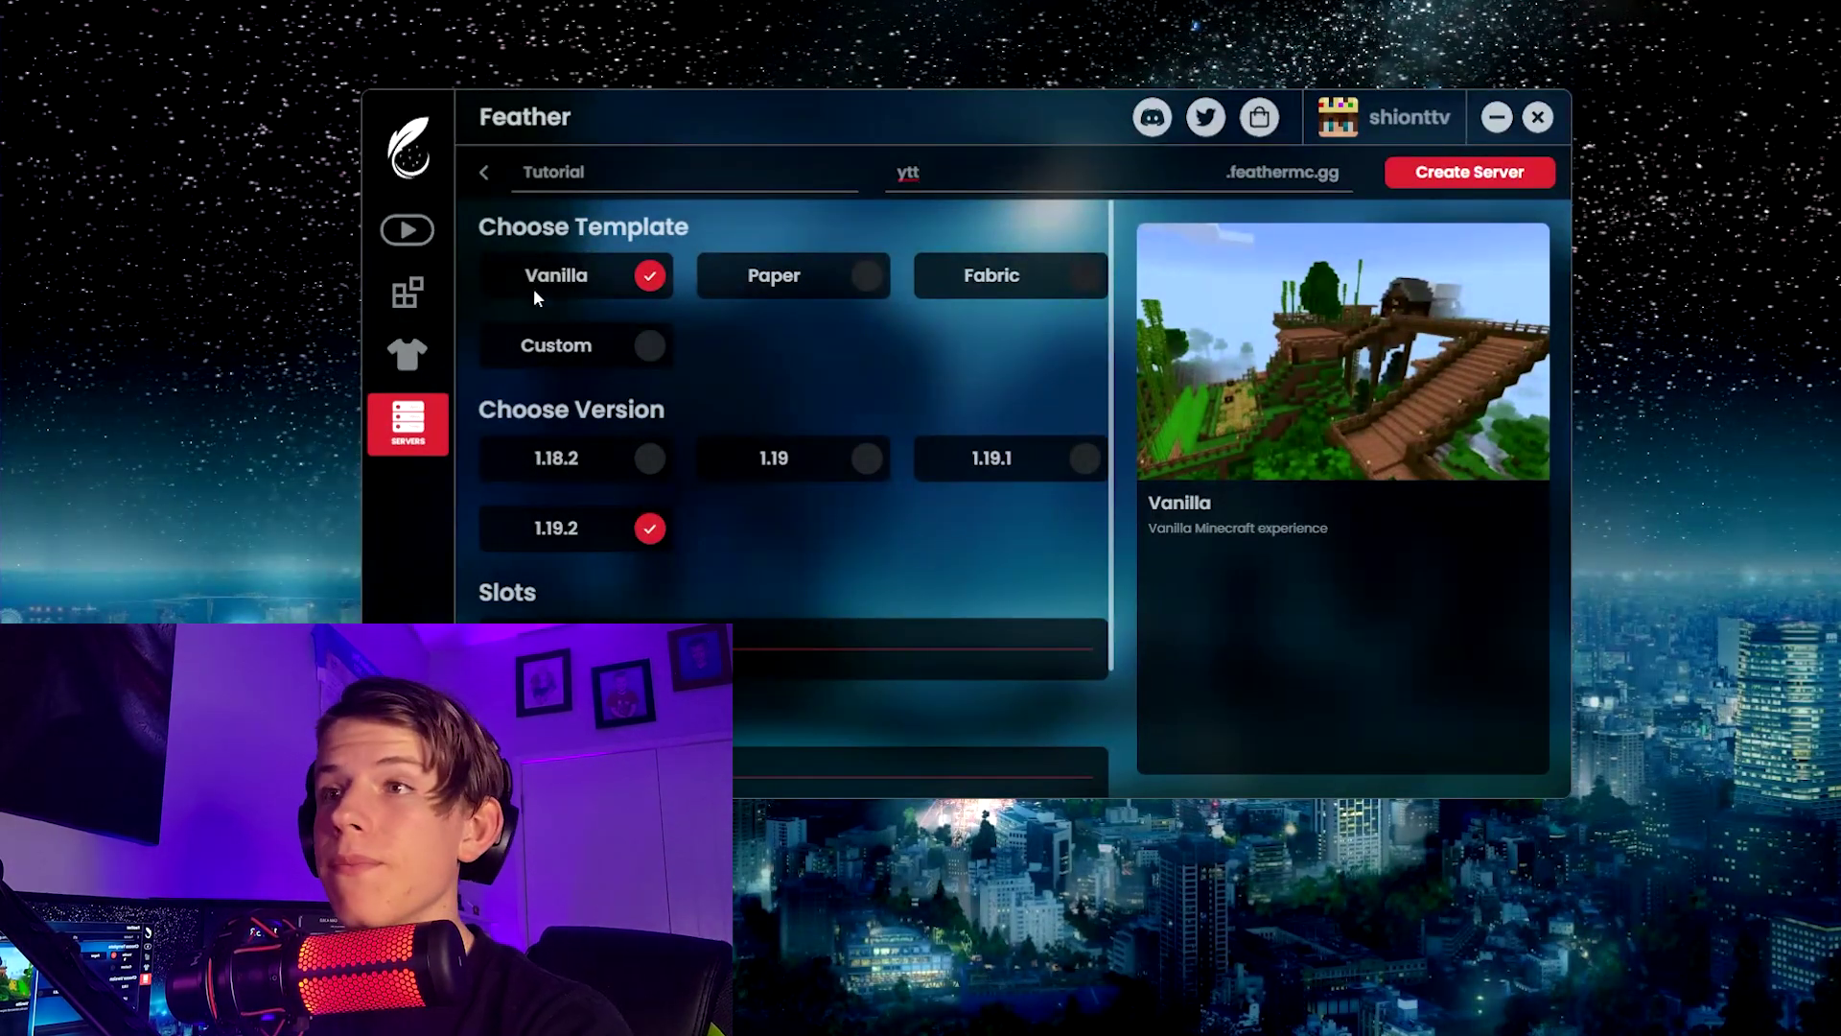
- Check the computer's total memory and current memory usage in Task Manager
{"action": "scroll", "coordinate": [590, 406], "scroll_direction": "down", "scroll_amount": 1}
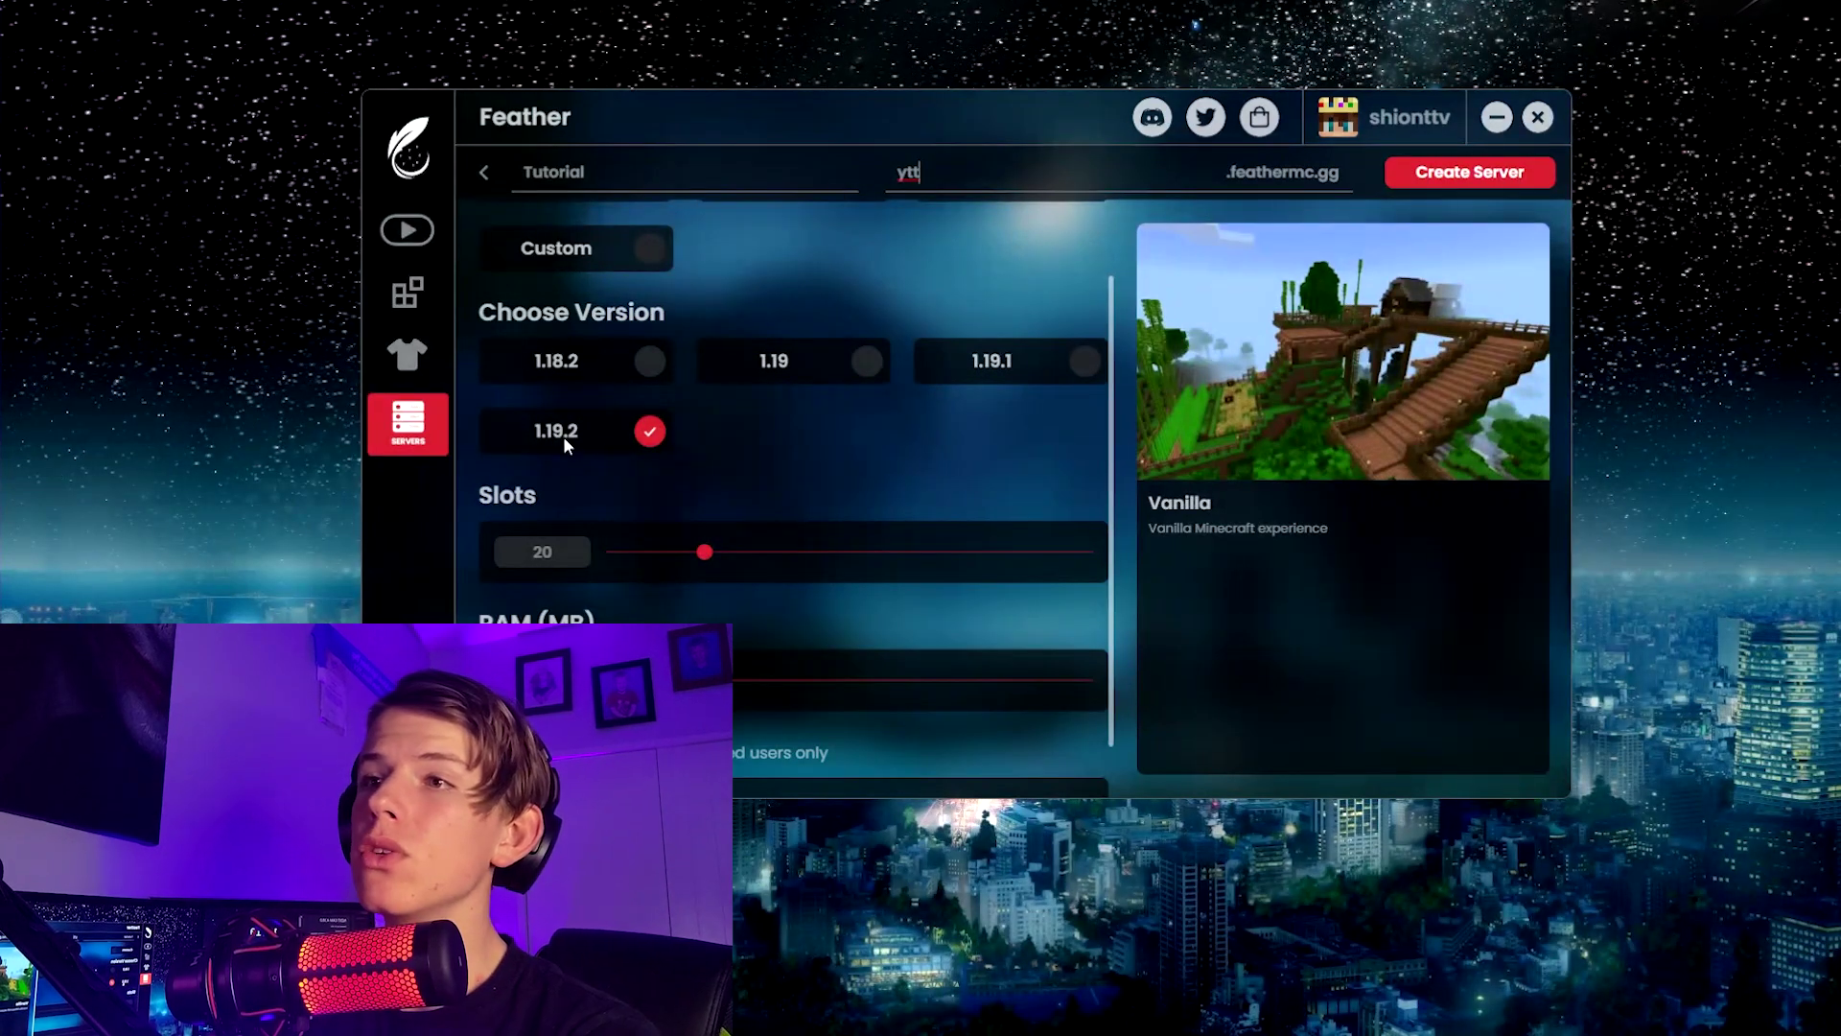
{"action": "scroll", "coordinate": [572, 431], "scroll_direction": "down", "scroll_amount": 1}
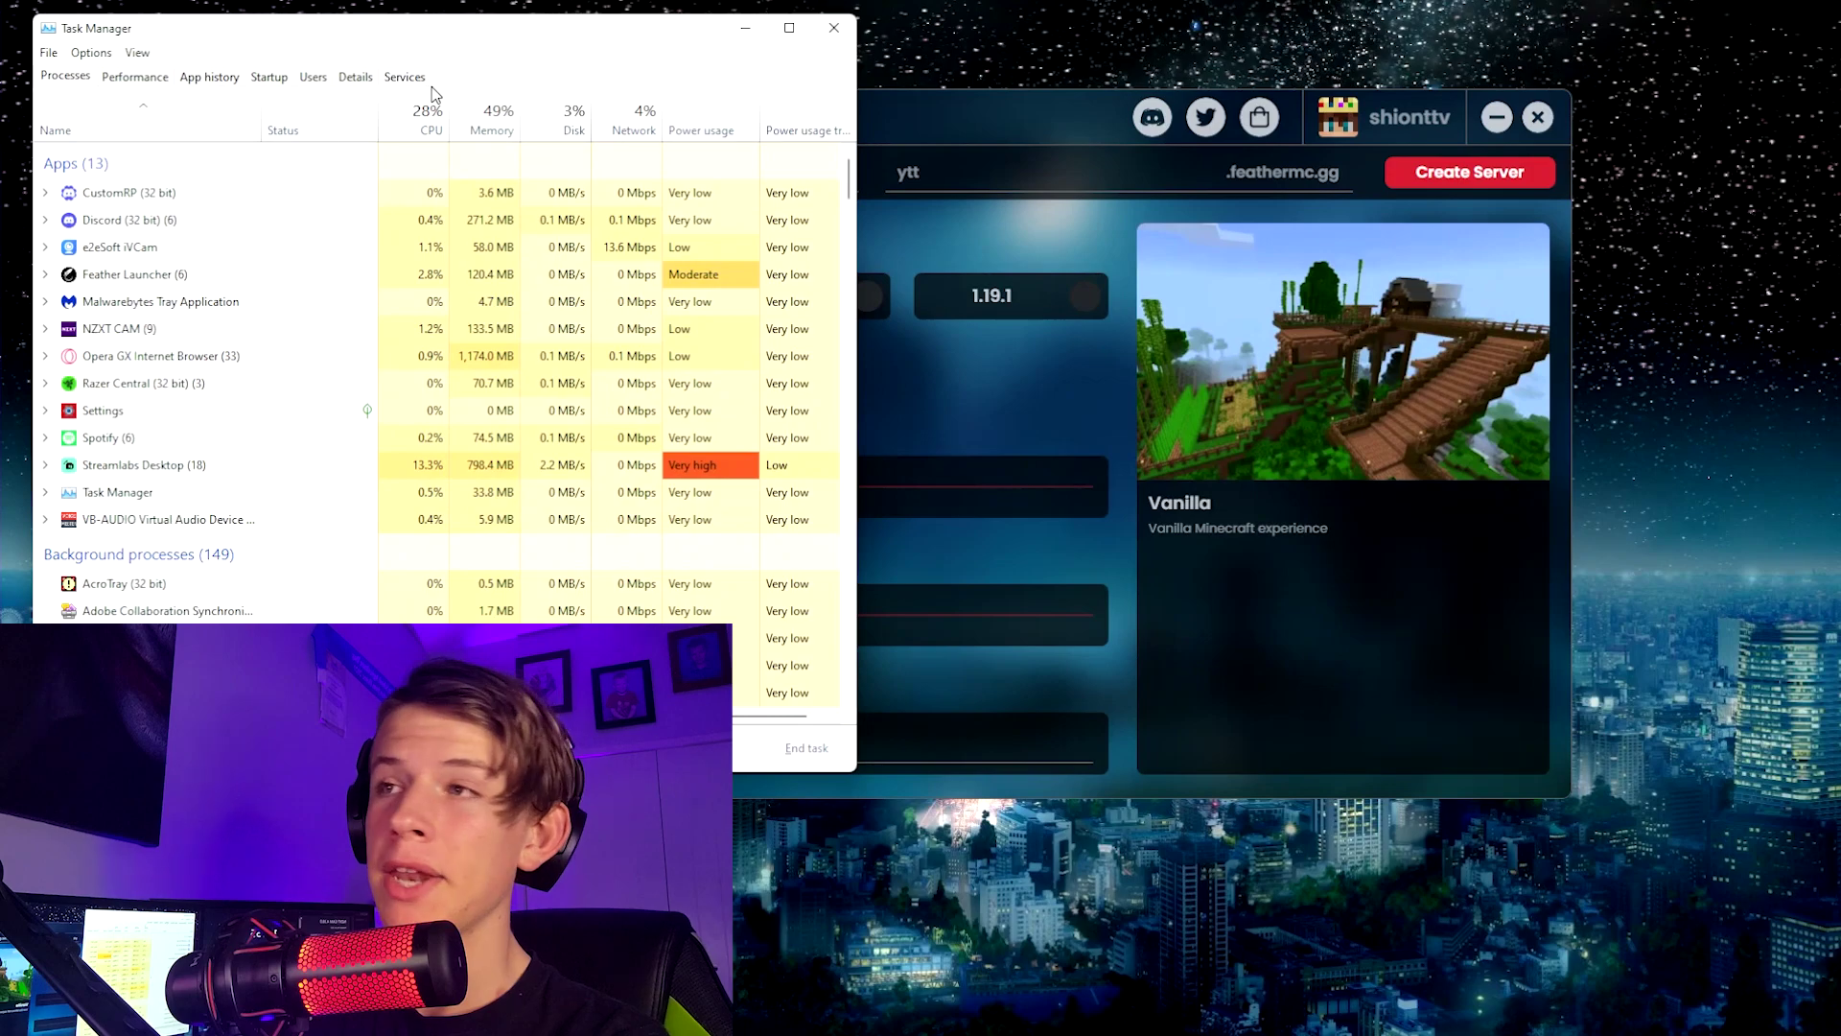
{"action": "left_click", "coordinate": [88, 748]}
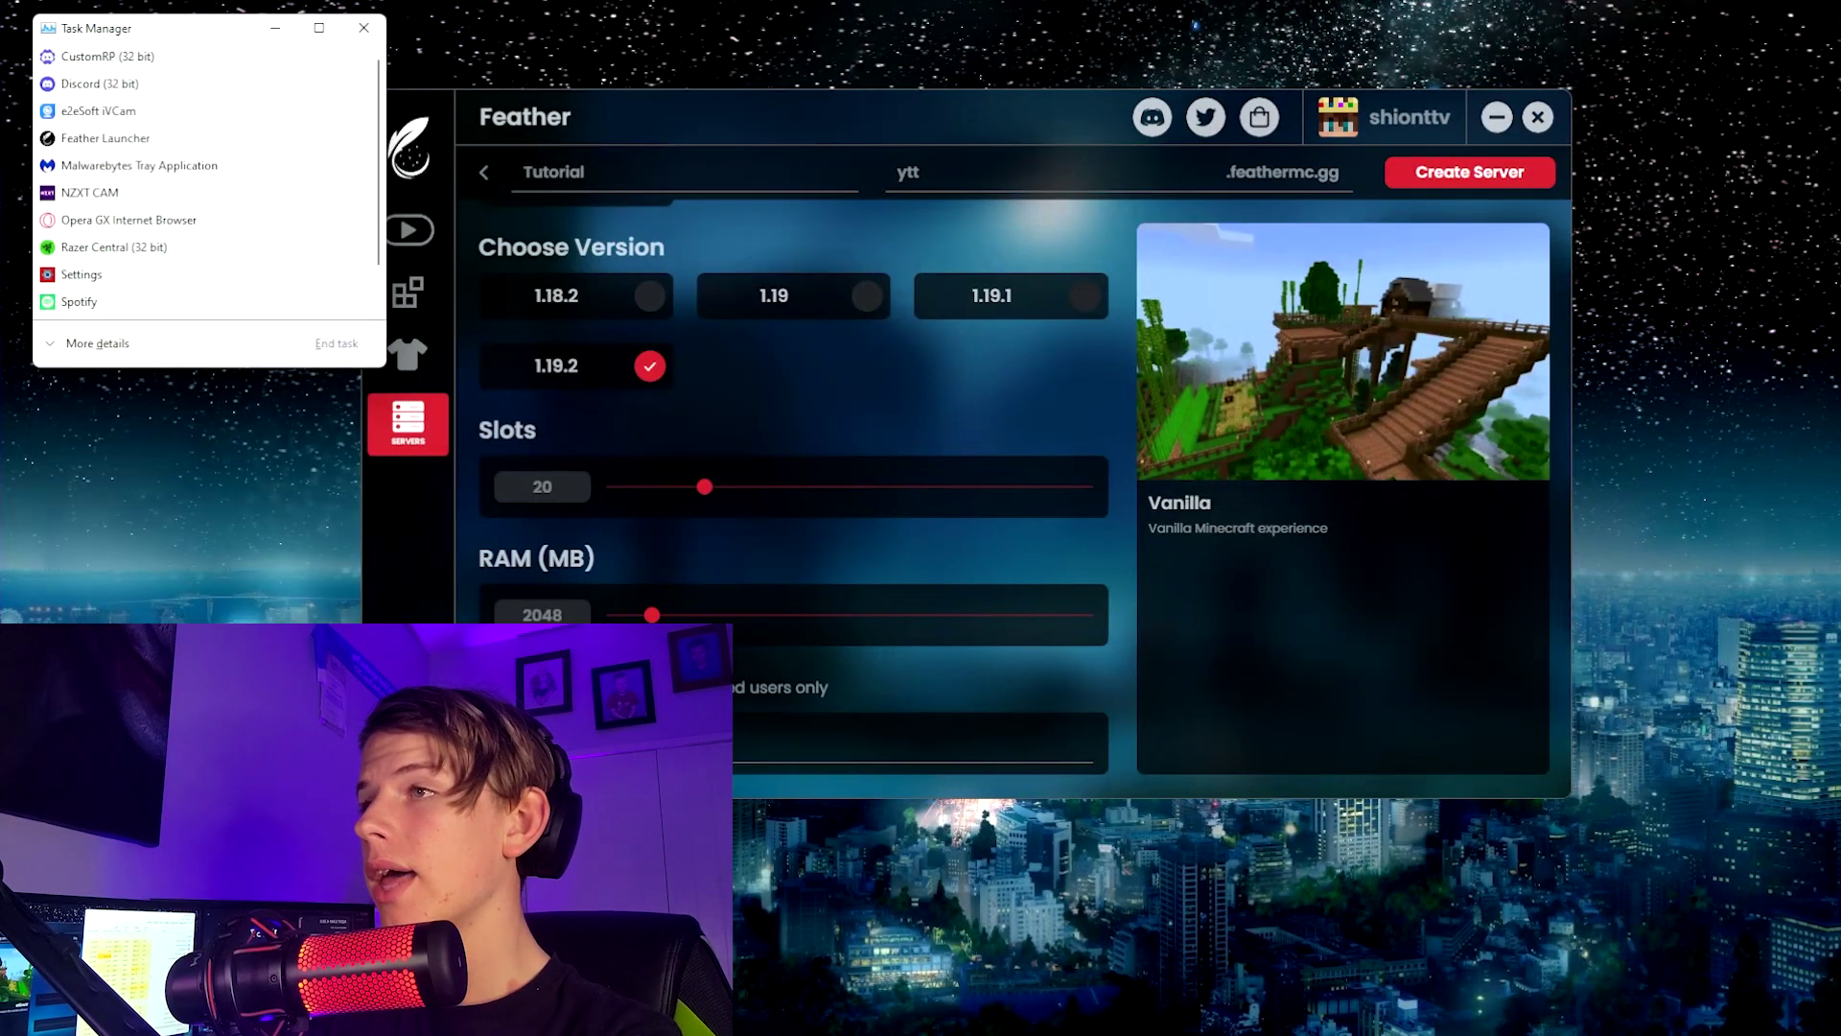
{"action": "left_click", "coordinate": [95, 344]}
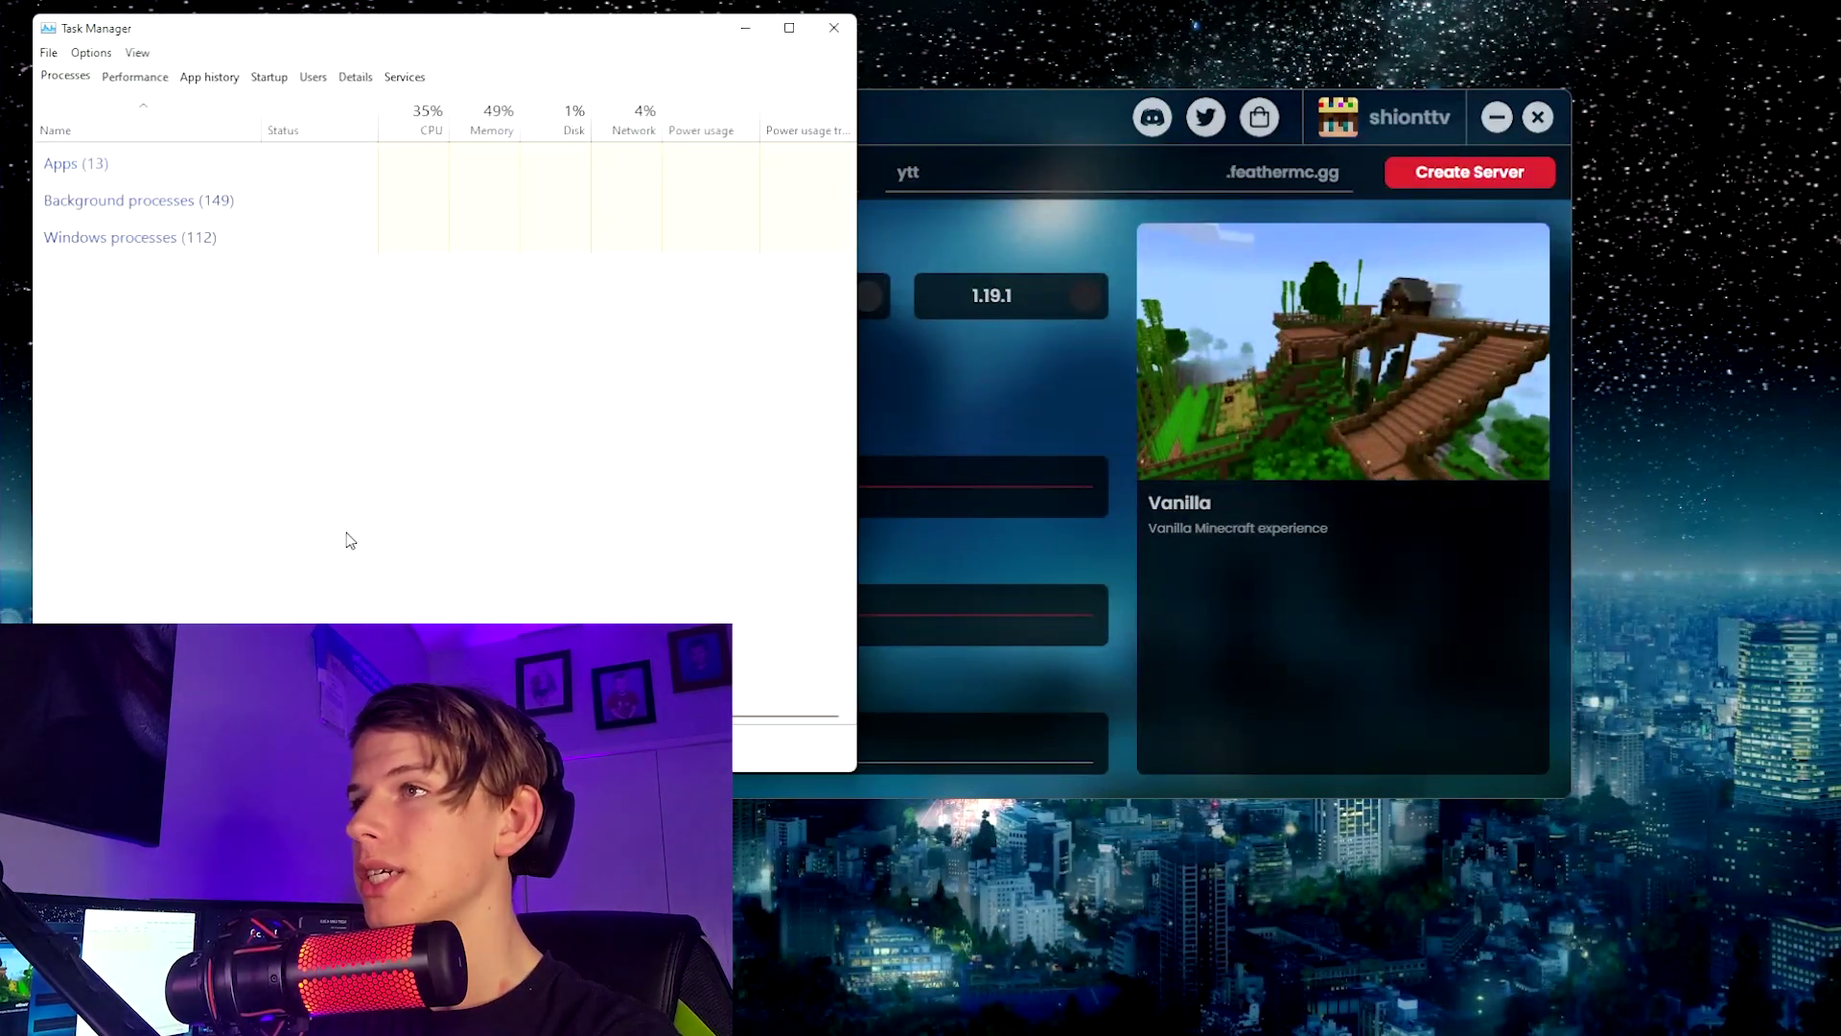
{"action": "left_click", "coordinate": [122, 84]}
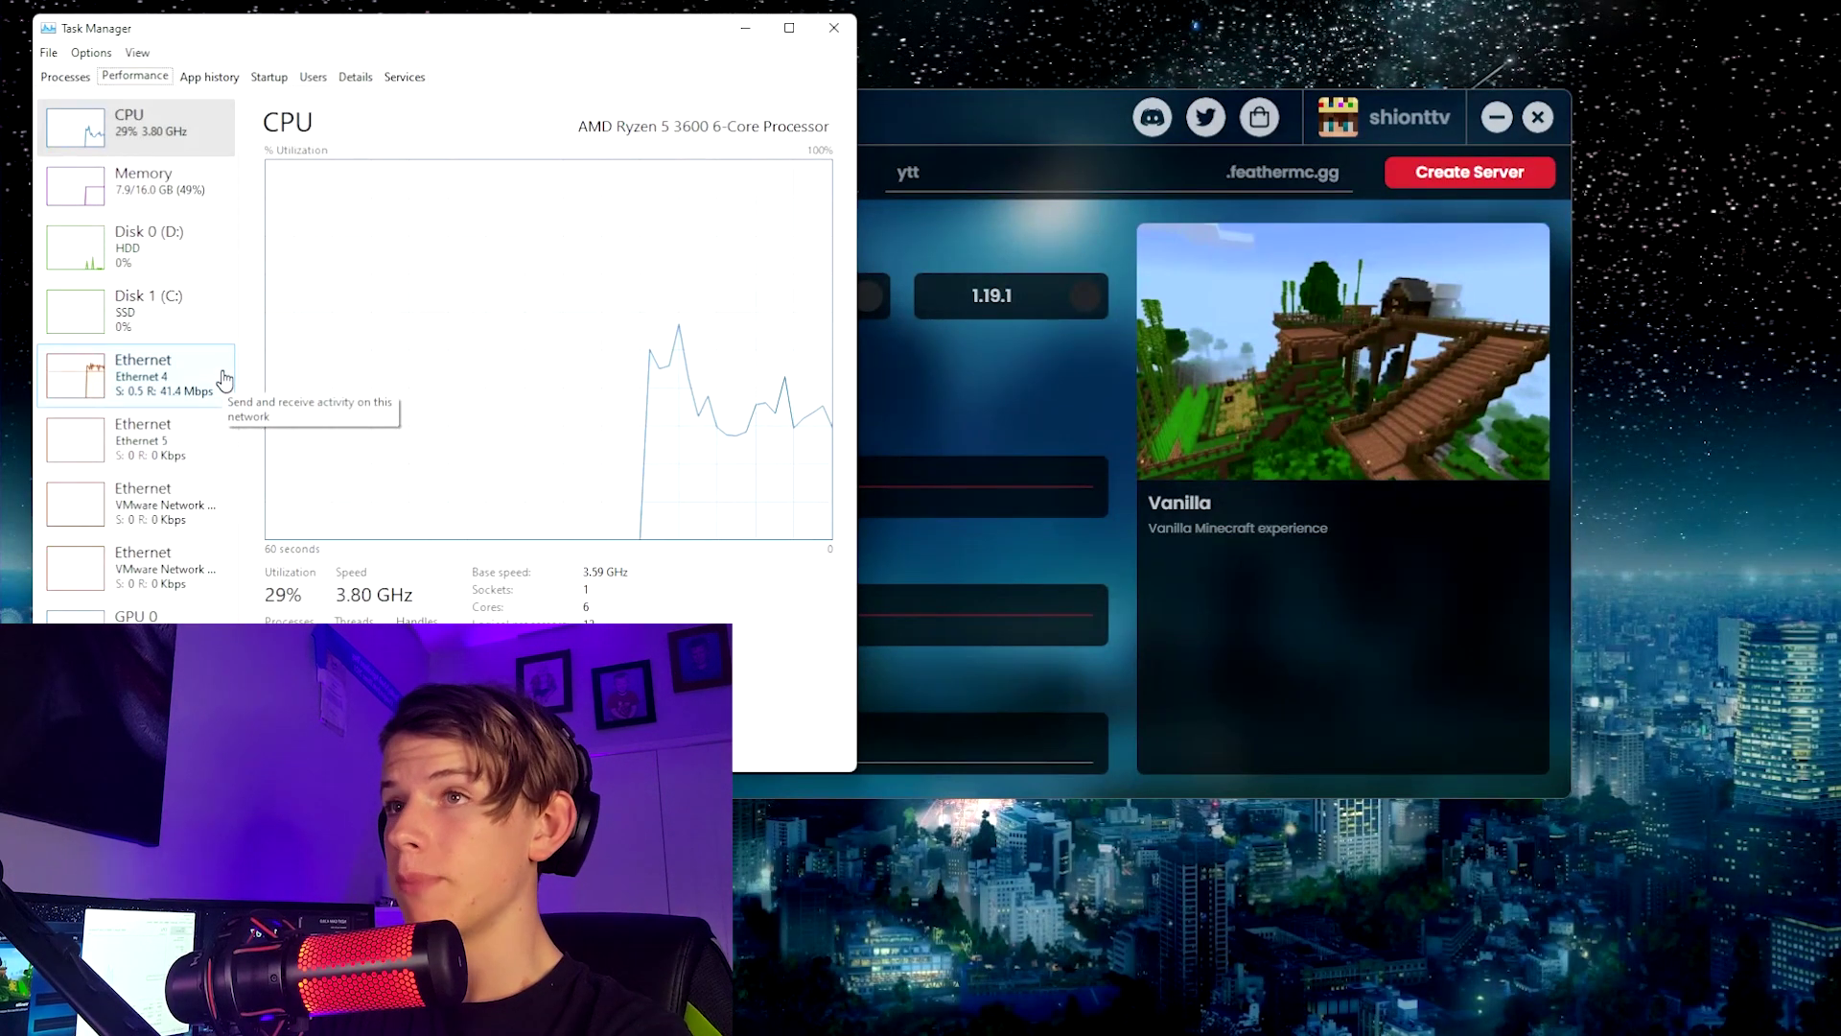
{"action": "left_click", "coordinate": [195, 211]}
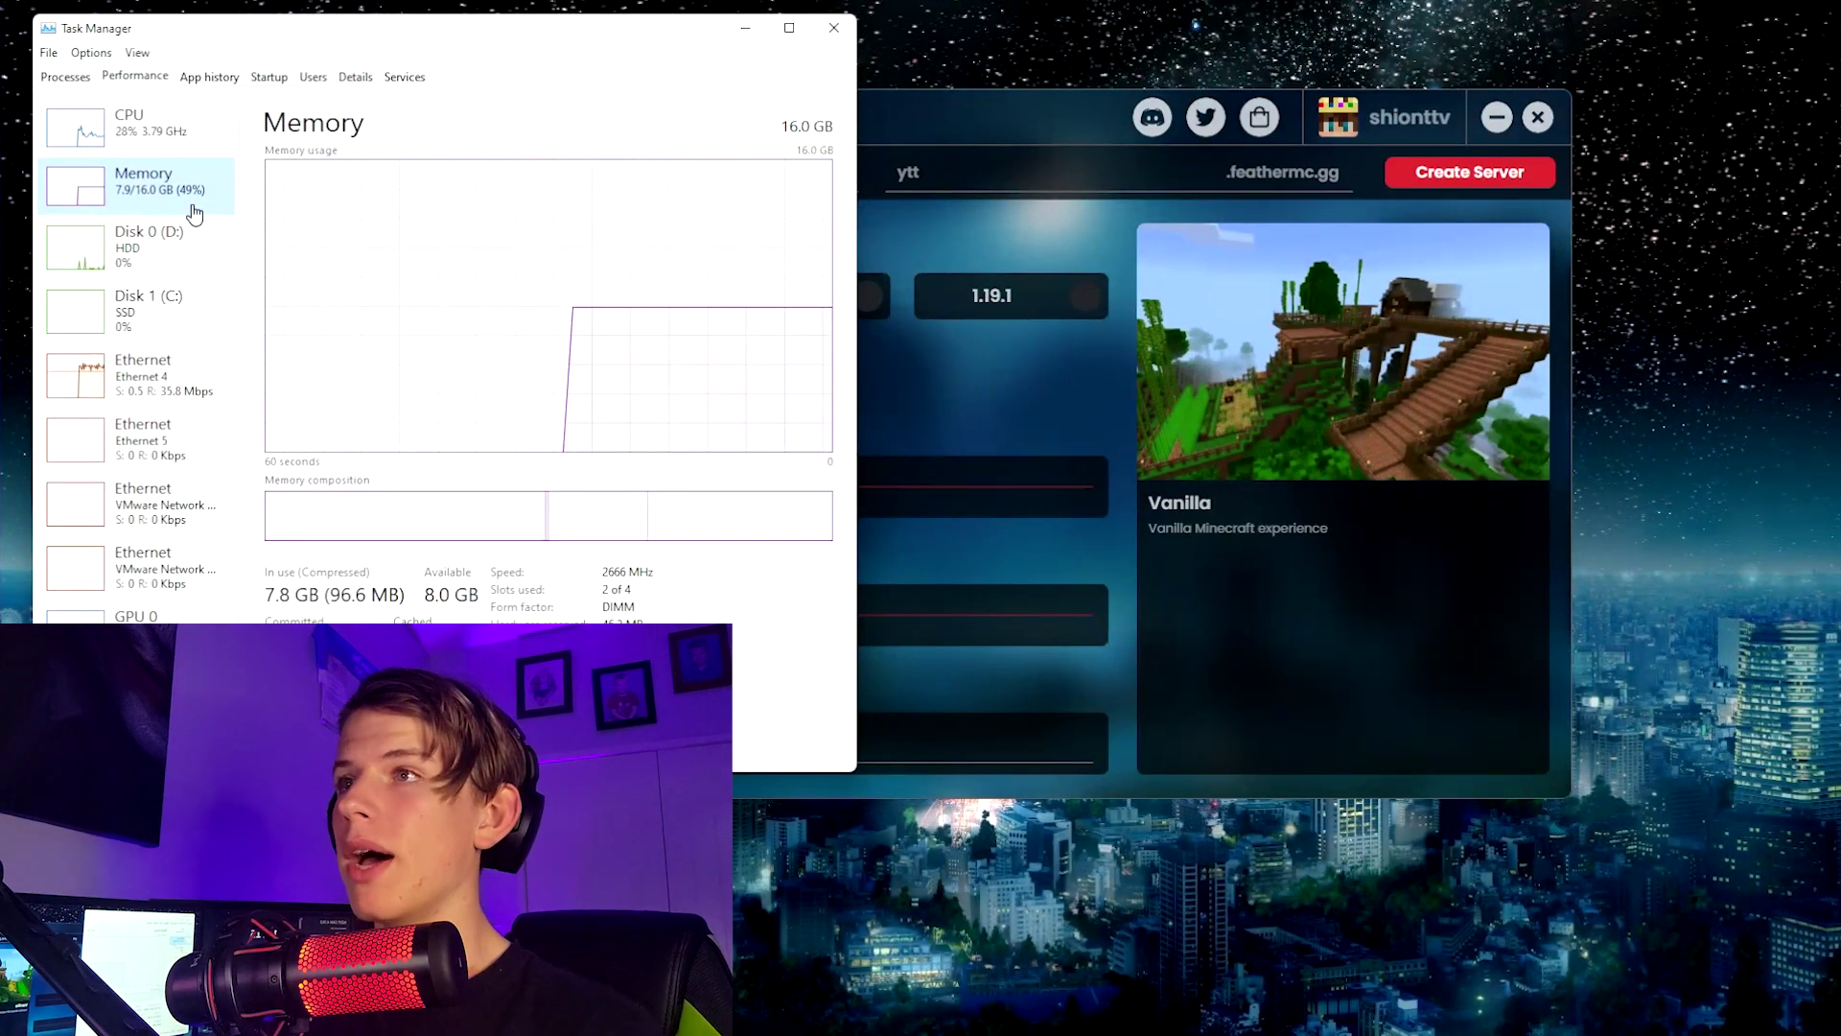
{"action": "left_click", "coordinate": [73, 78]}
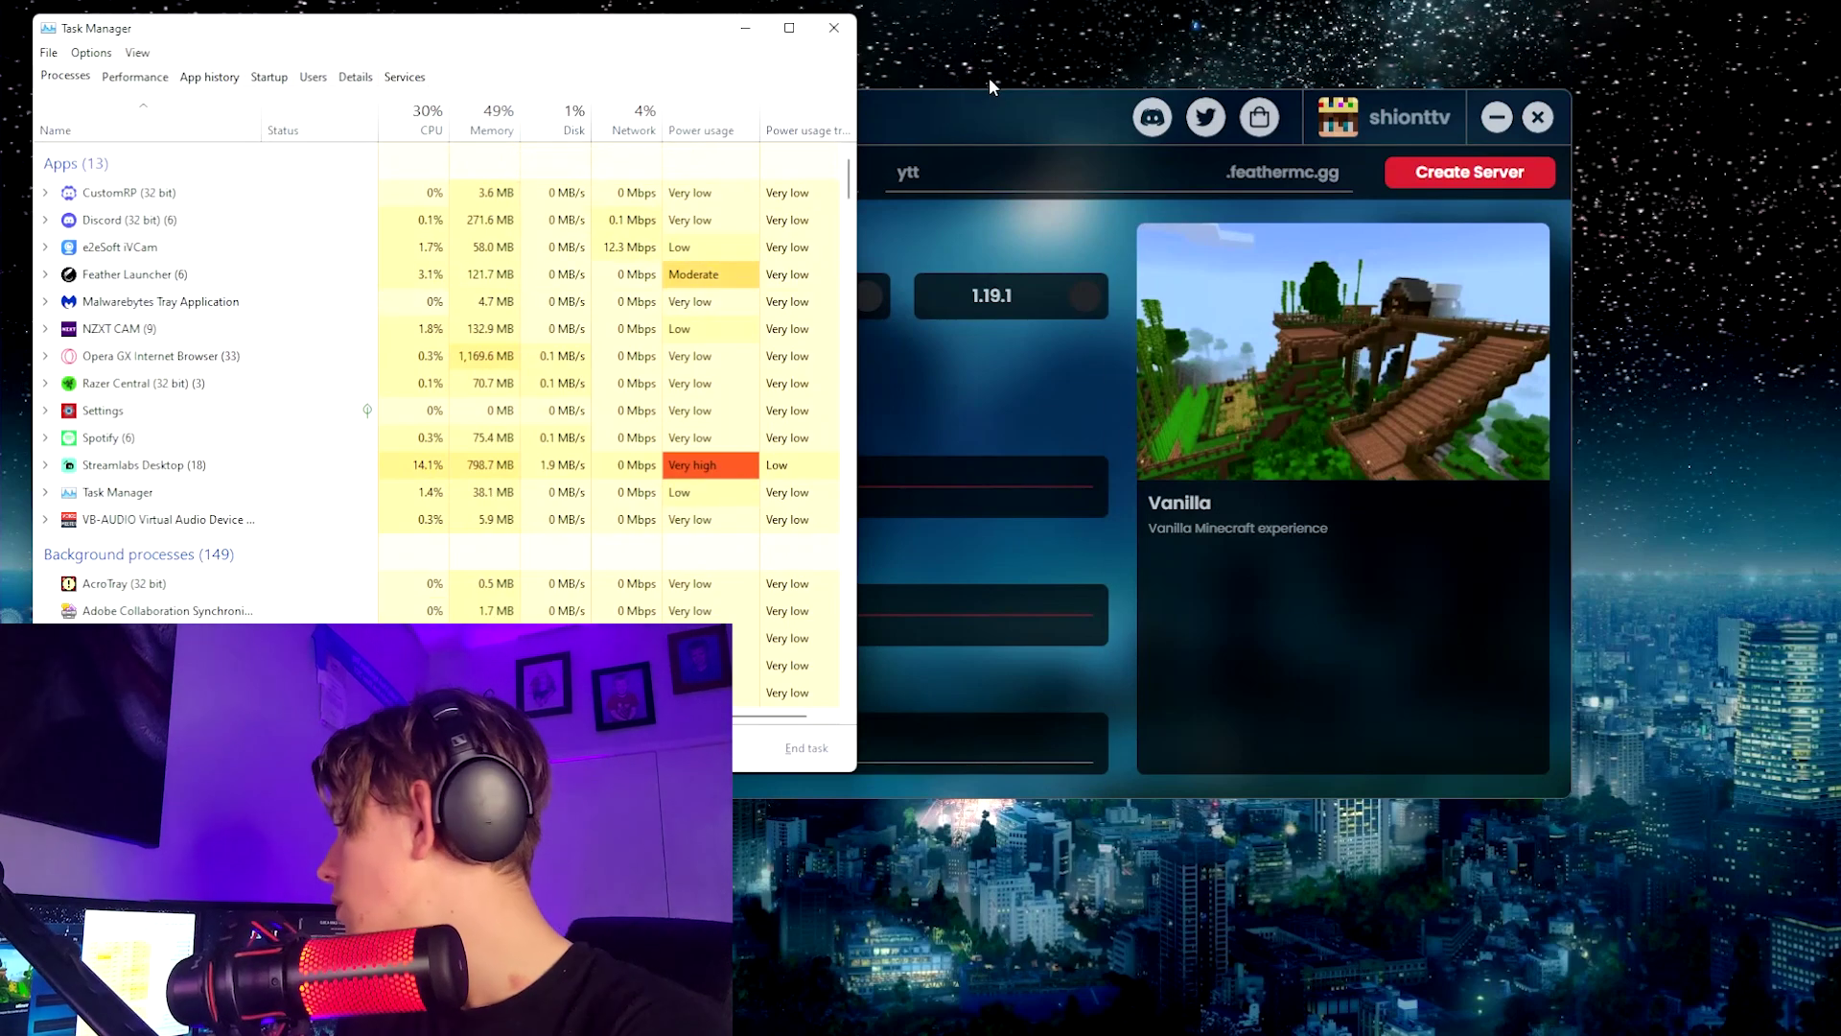
- Move the Feather window clear of Task Manager and set the new server's RAM to 4000 MB
{"action": "left_click", "coordinate": [1006, 443]}
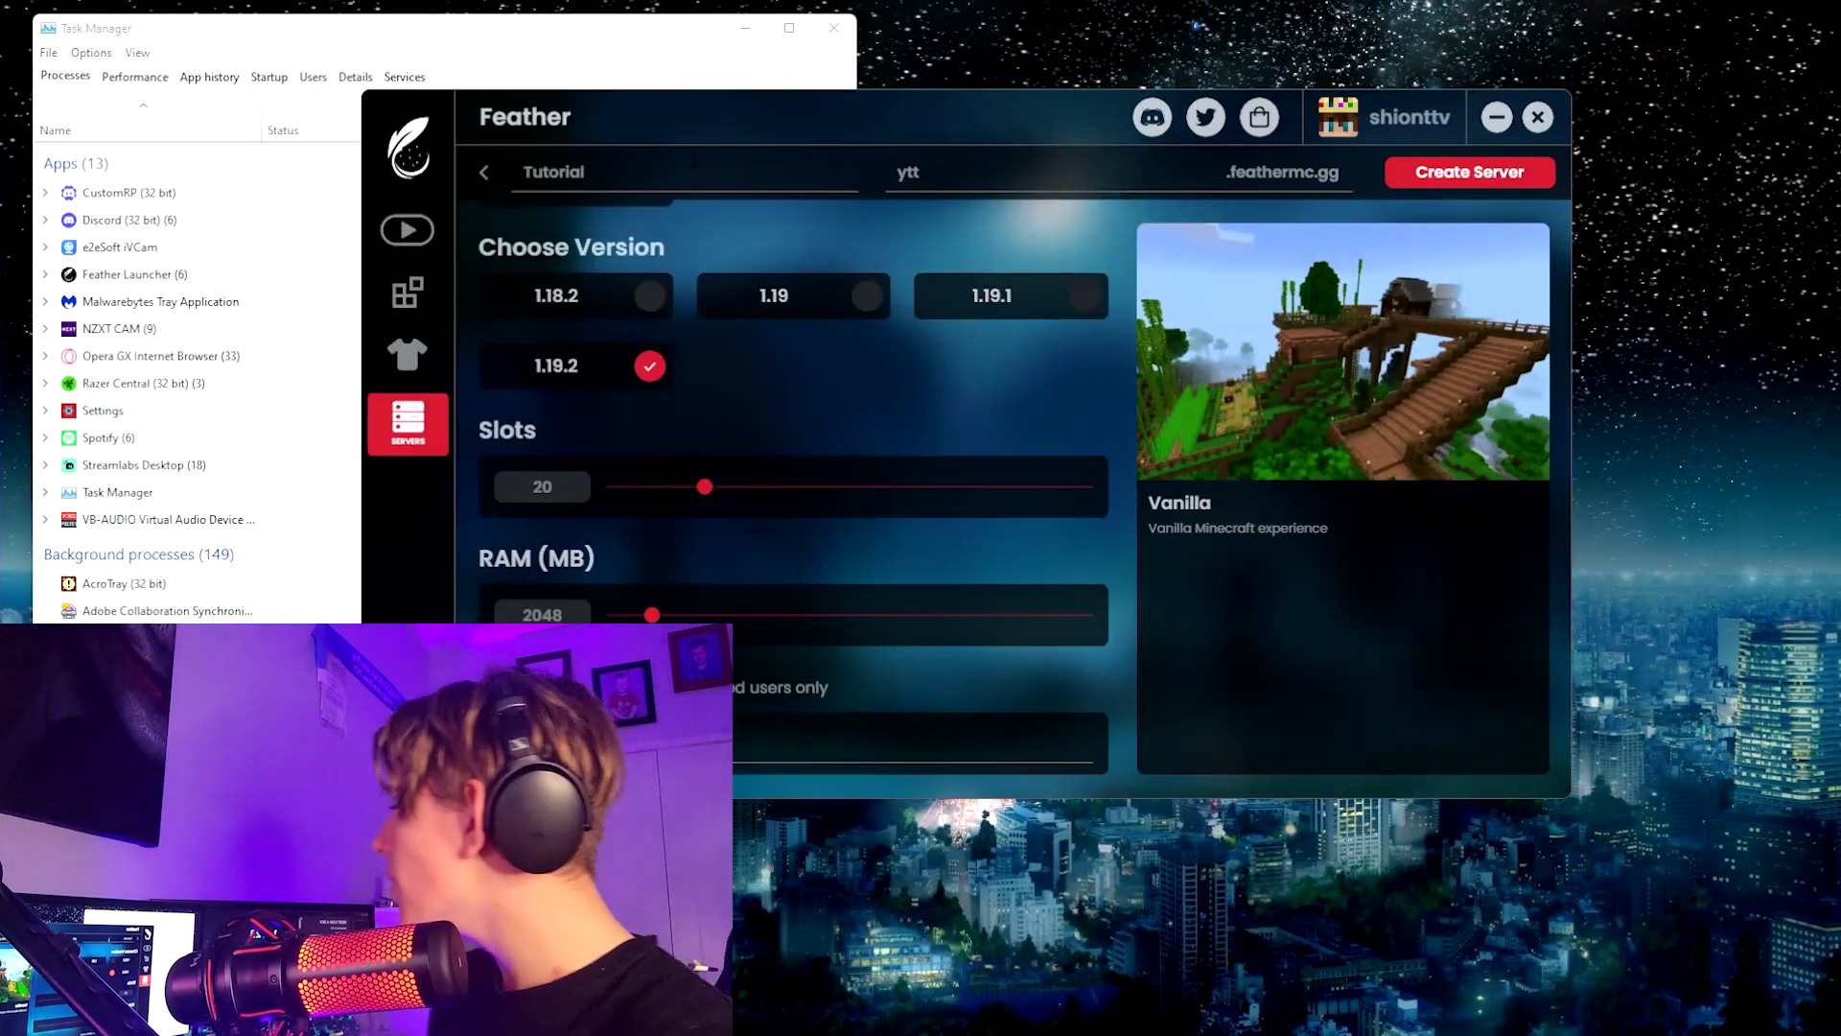
{"action": "left_click_drag", "start_coordinate": [733, 112], "coordinate": [1009, 360]}
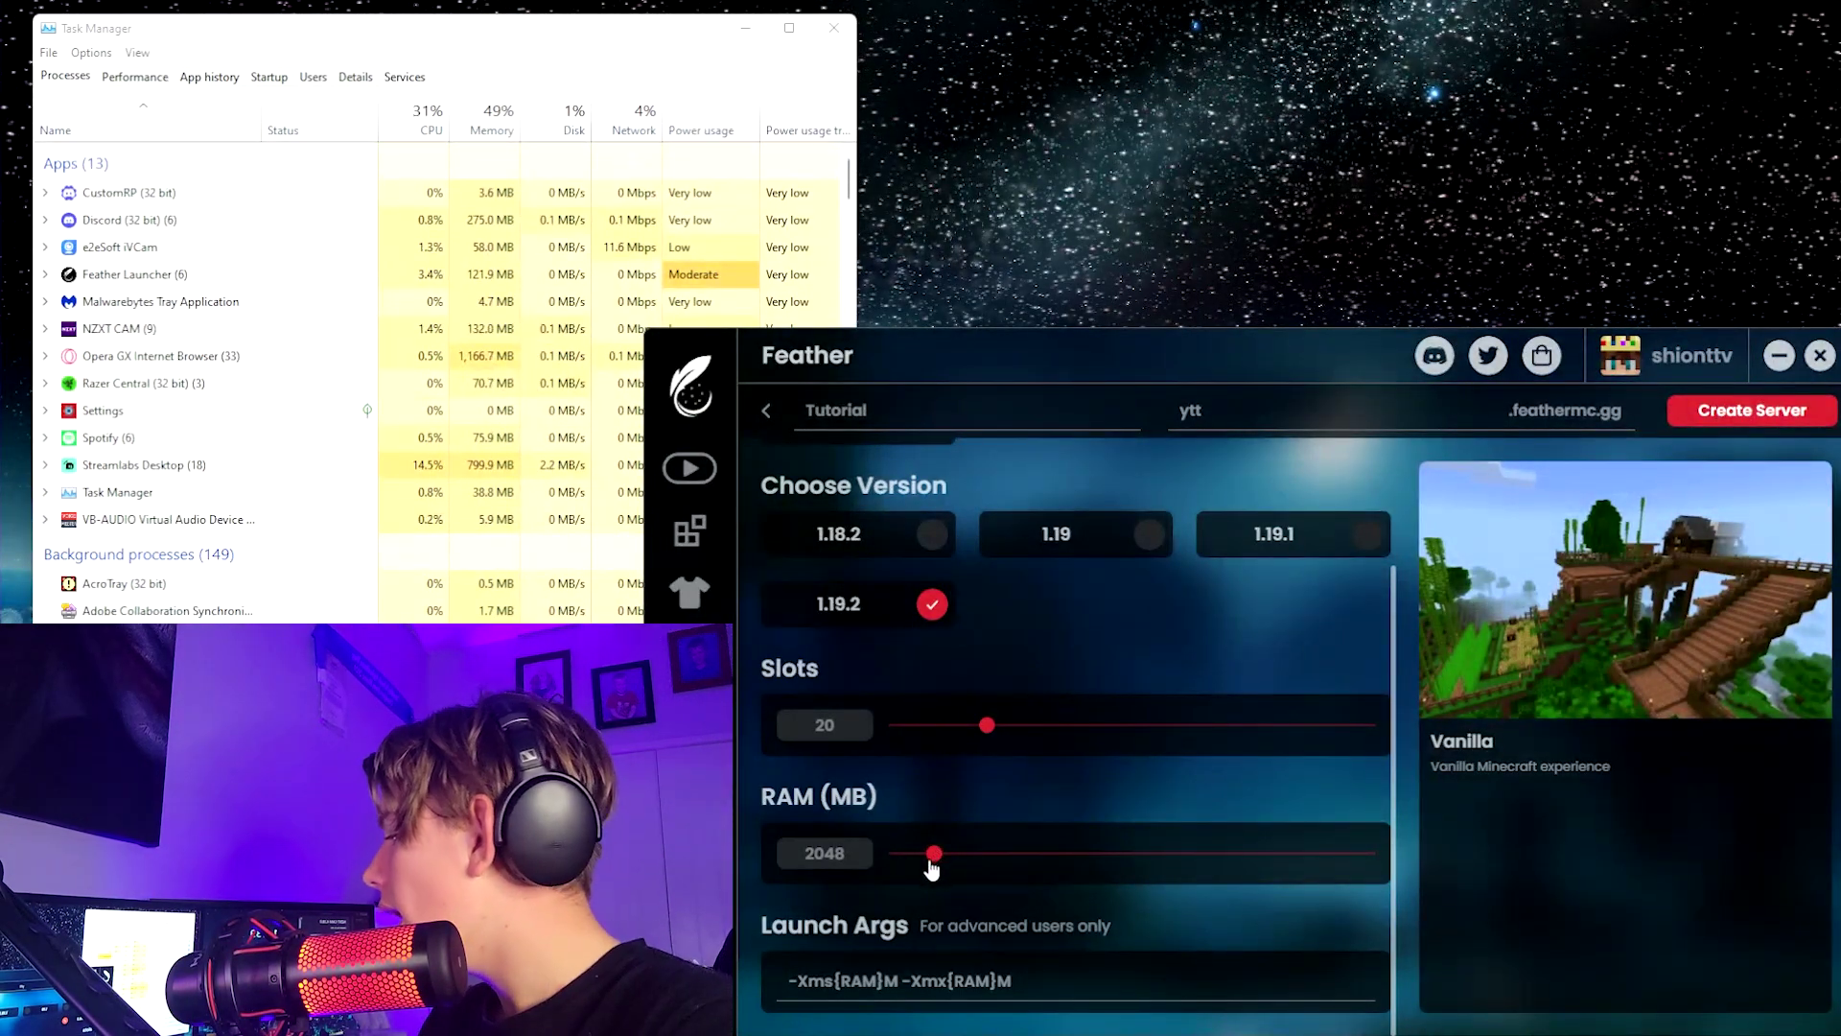
{"action": "left_click_drag", "start_coordinate": [930, 867], "coordinate": [983, 858]}
{"action": "left_click_drag", "start_coordinate": [1274, 880], "coordinate": [995, 865]}
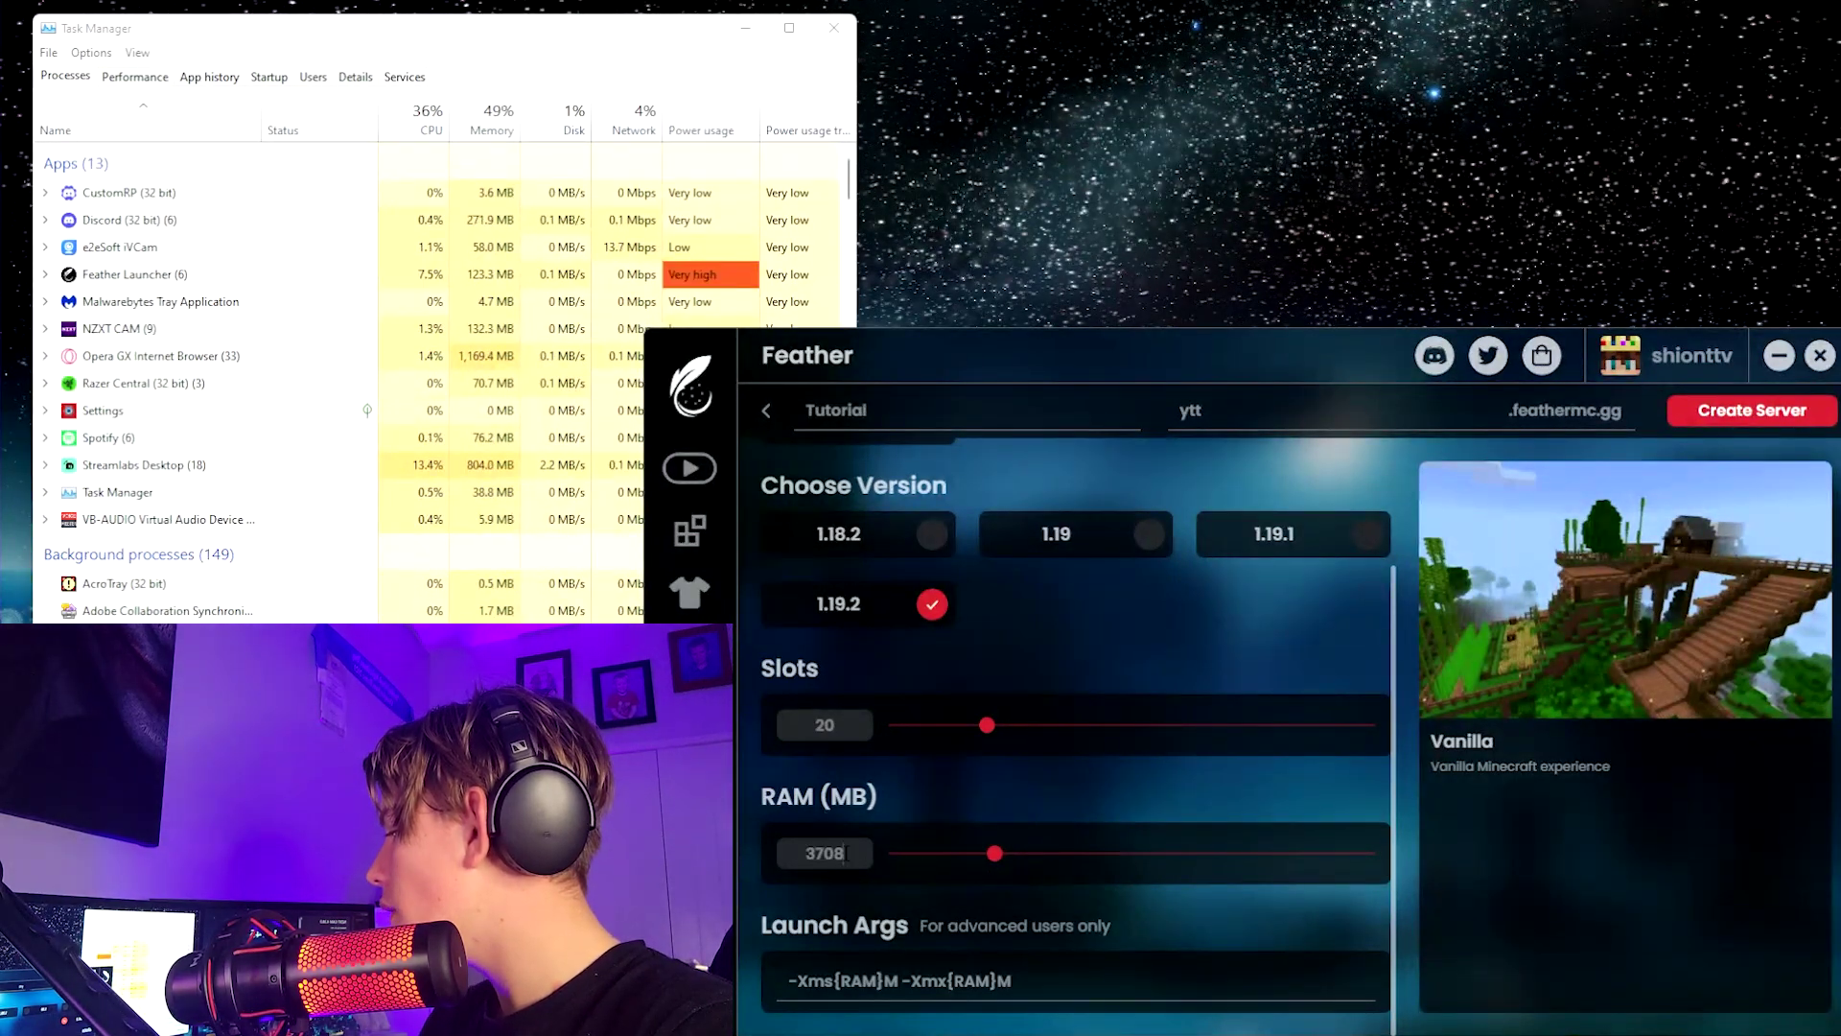
{"action": "double_click", "coordinate": [845, 852]}
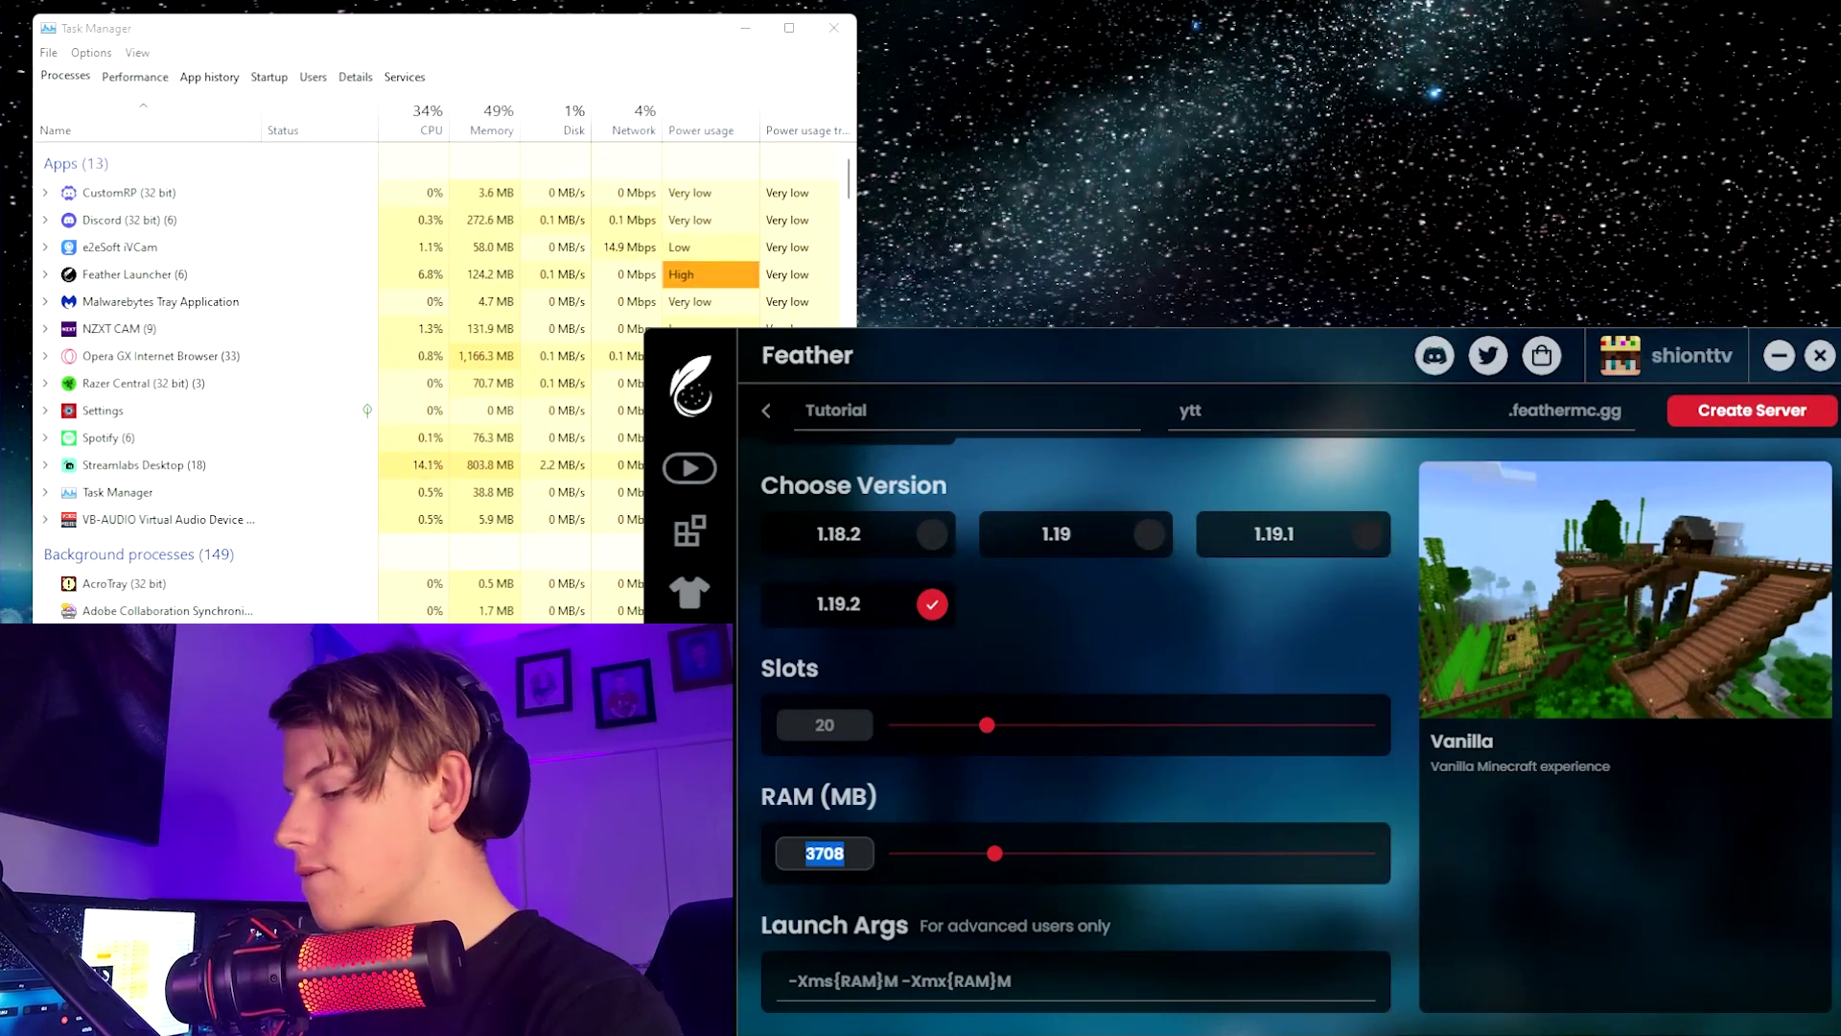
{"action": "type", "text": "4"}
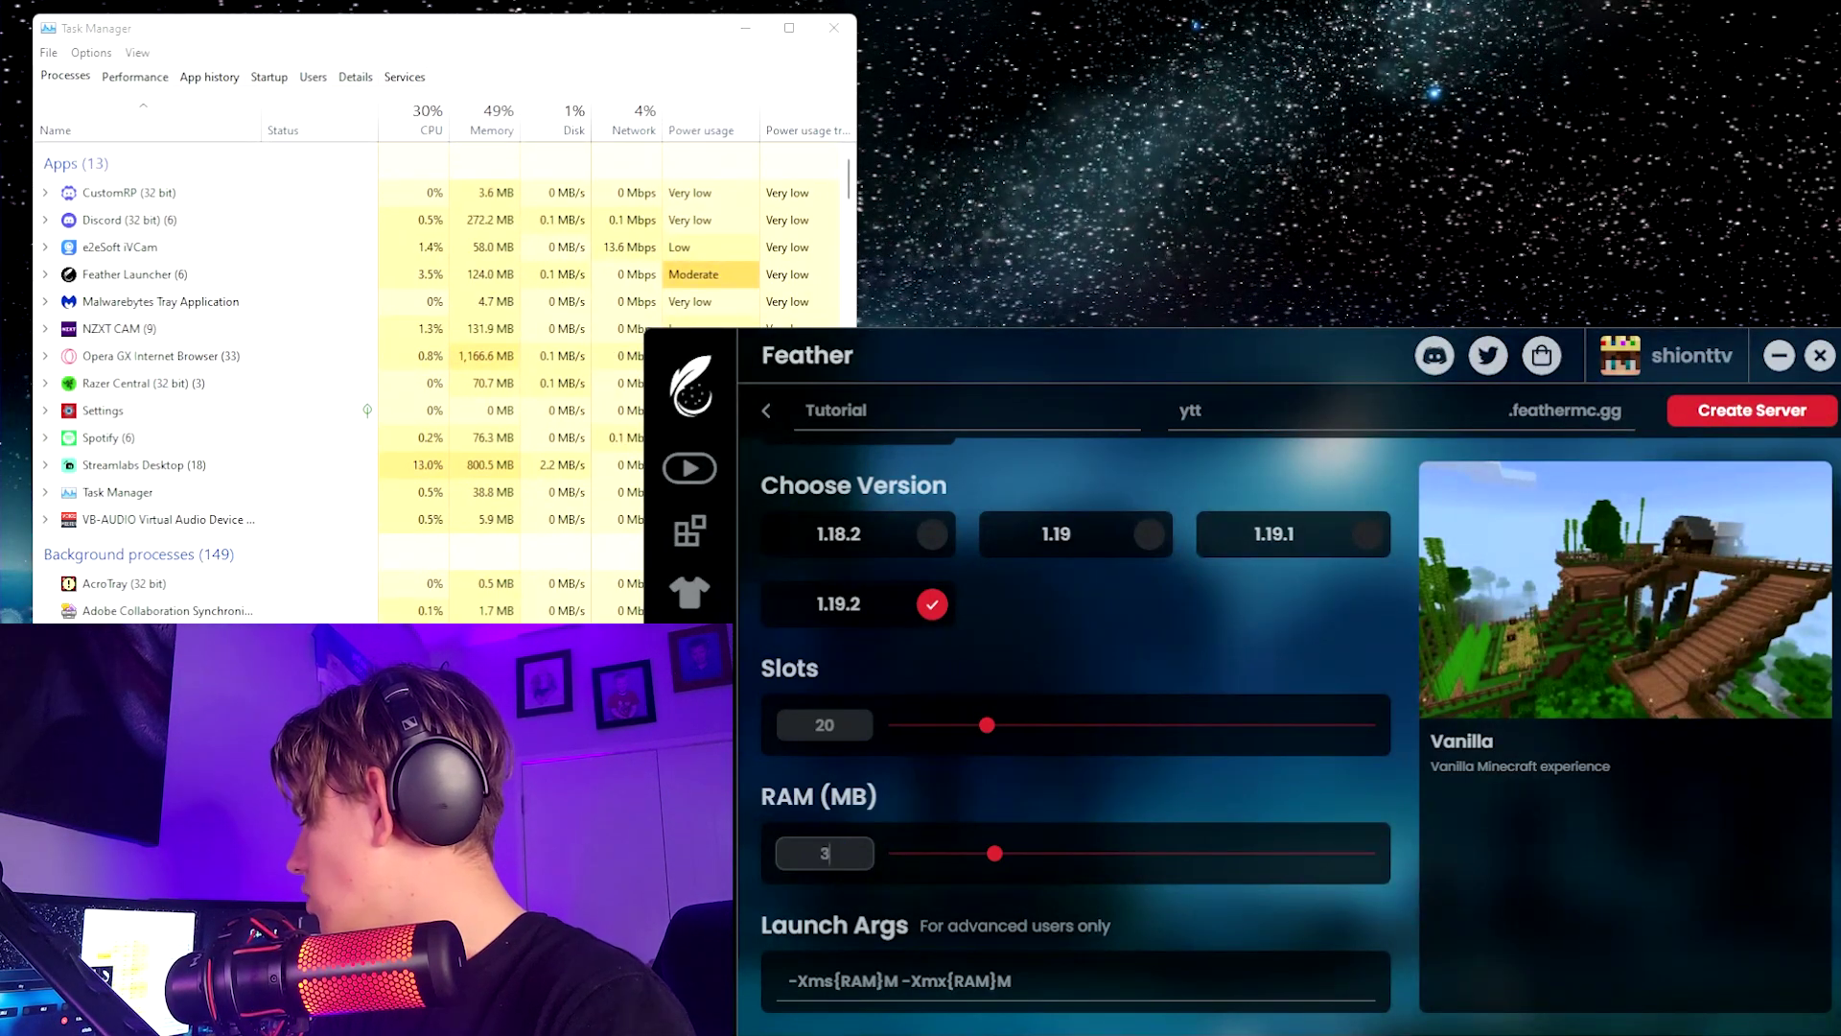
{"action": "type", "text": "000"}
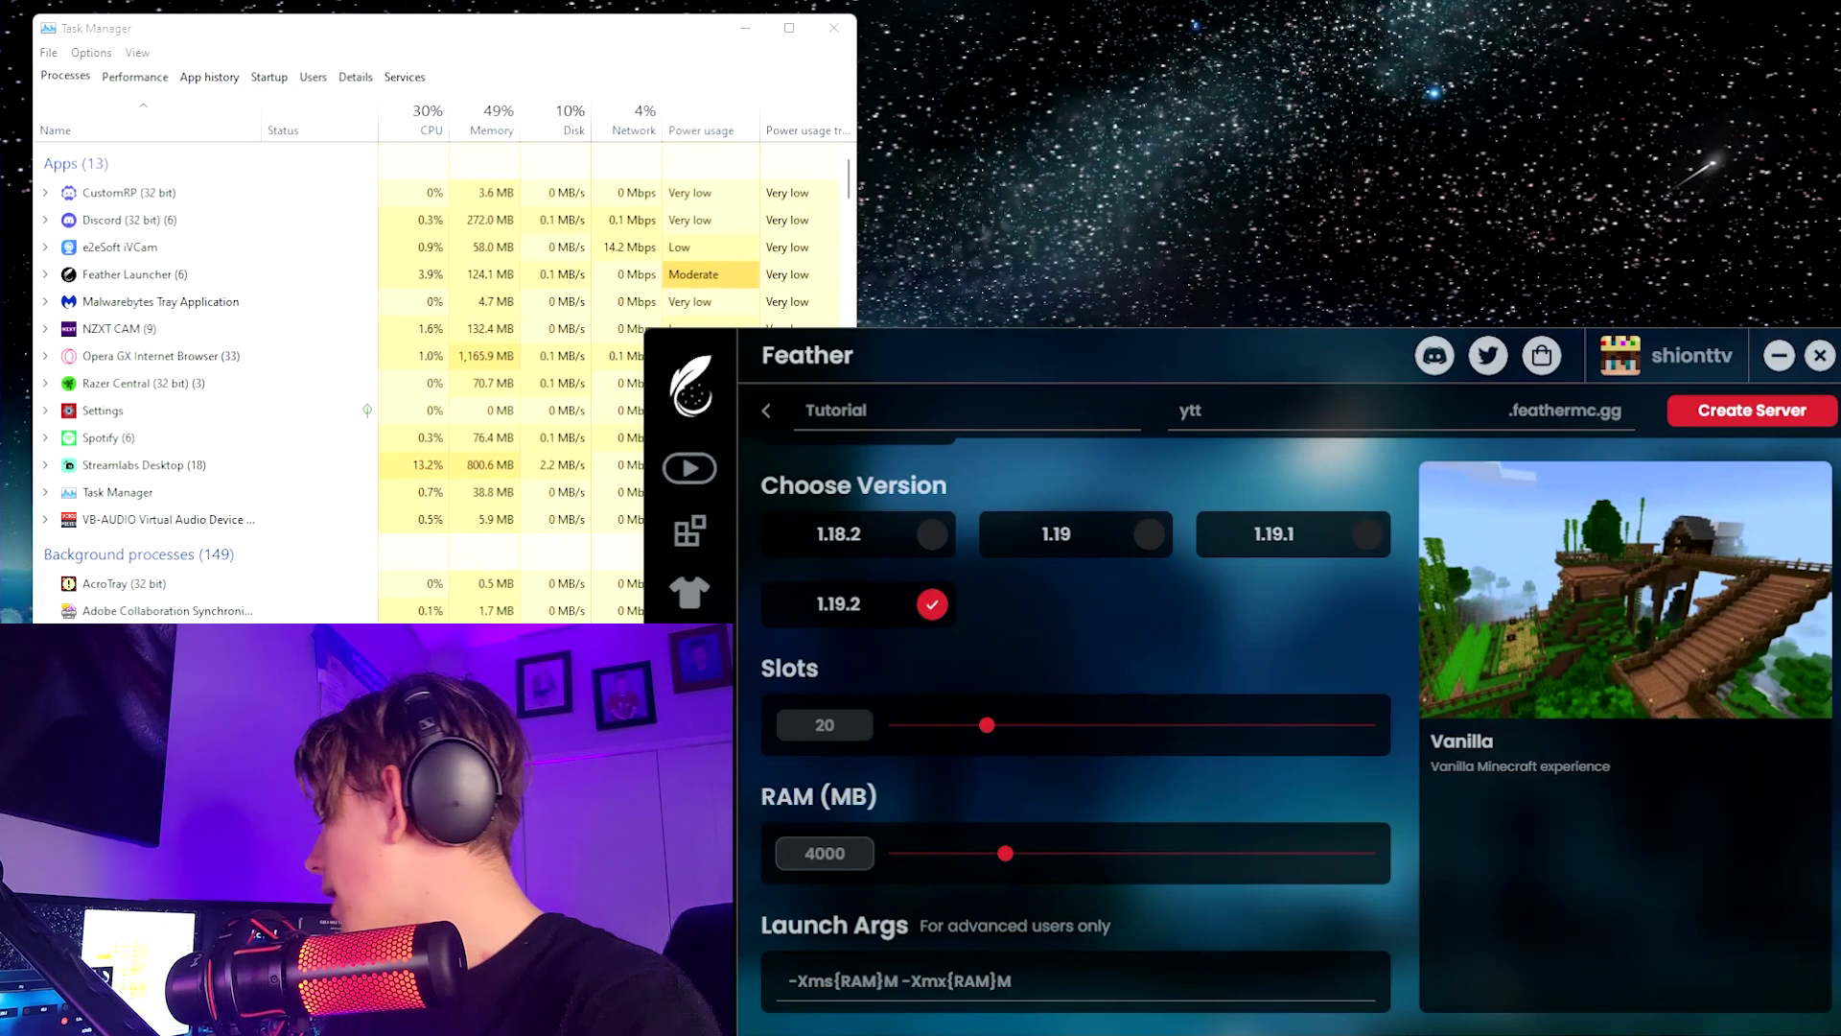
{"action": "left_click", "coordinate": [1030, 698]}
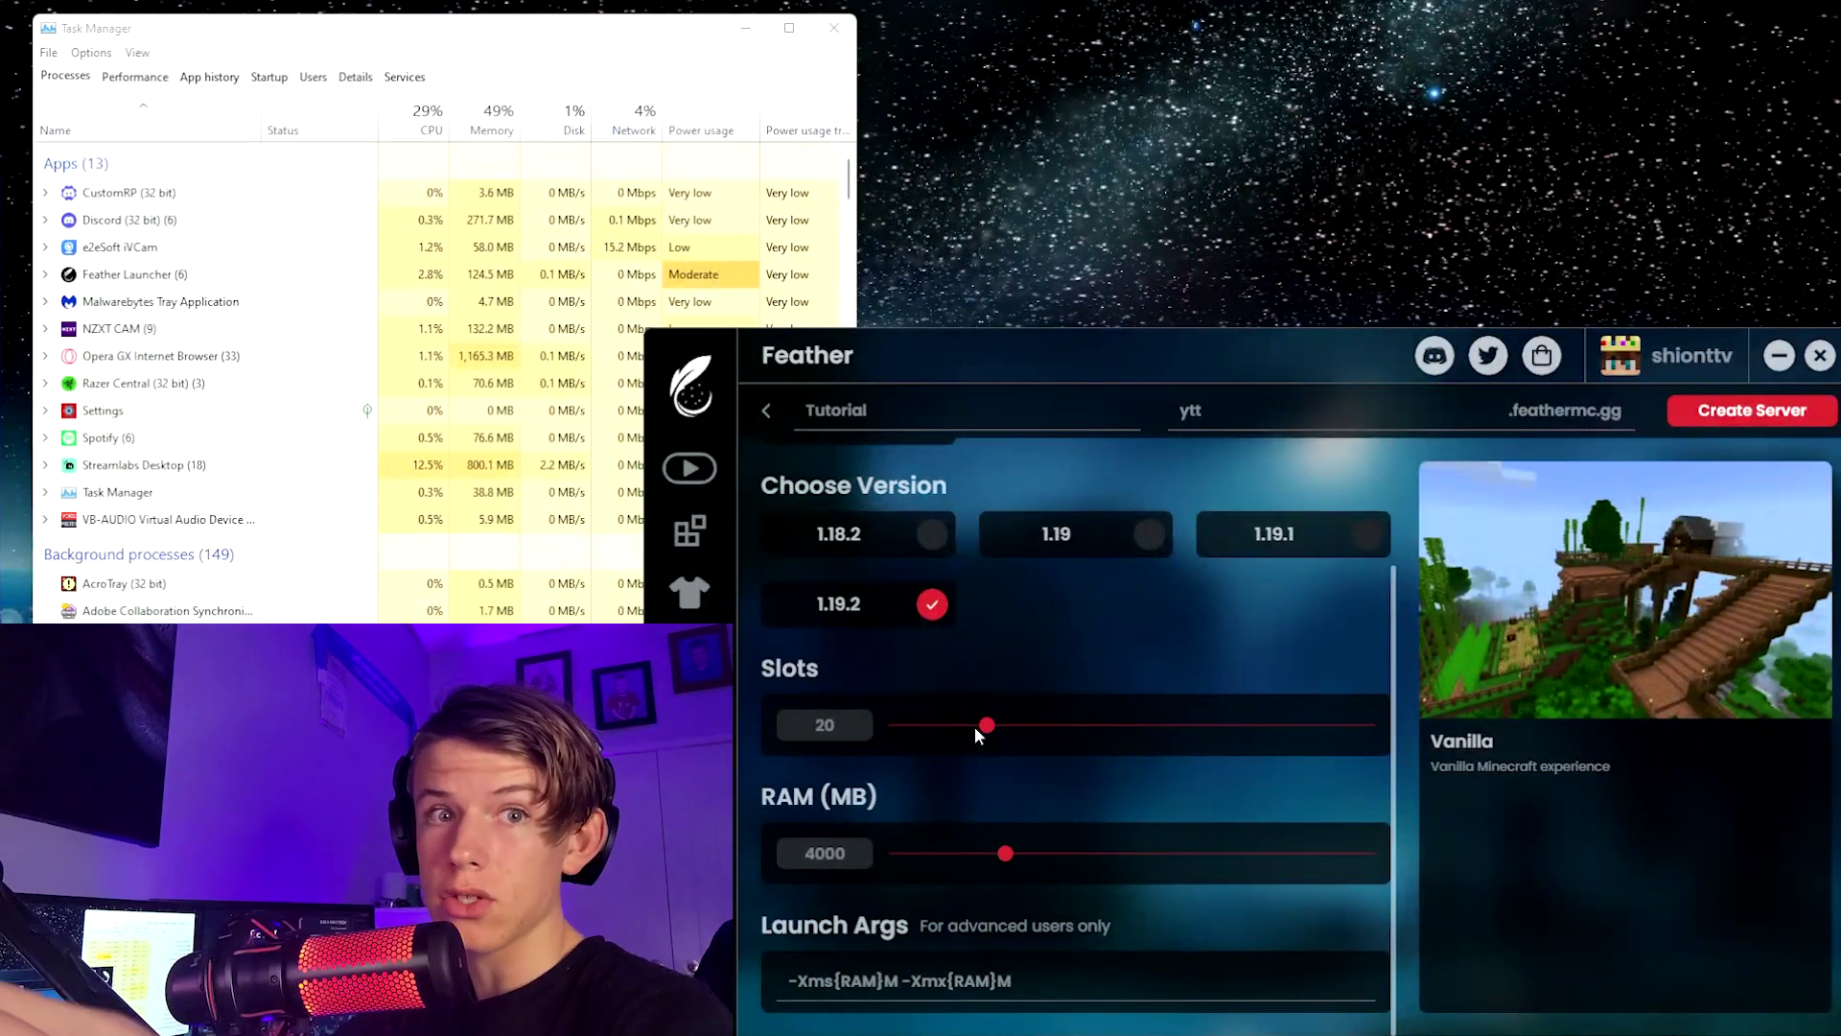
- Try 18 slots for the new server, and restore the value to 20
{"action": "mouse_move", "coordinate": [974, 727]}
{"action": "left_mouse_down"}
{"action": "mouse_move", "coordinate": [911, 731]}
{"action": "mouse_move", "coordinate": [1371, 728]}
{"action": "mouse_move", "coordinate": [992, 769]}
{"action": "mouse_move", "coordinate": [975, 727]}
{"action": "left_mouse_up"}
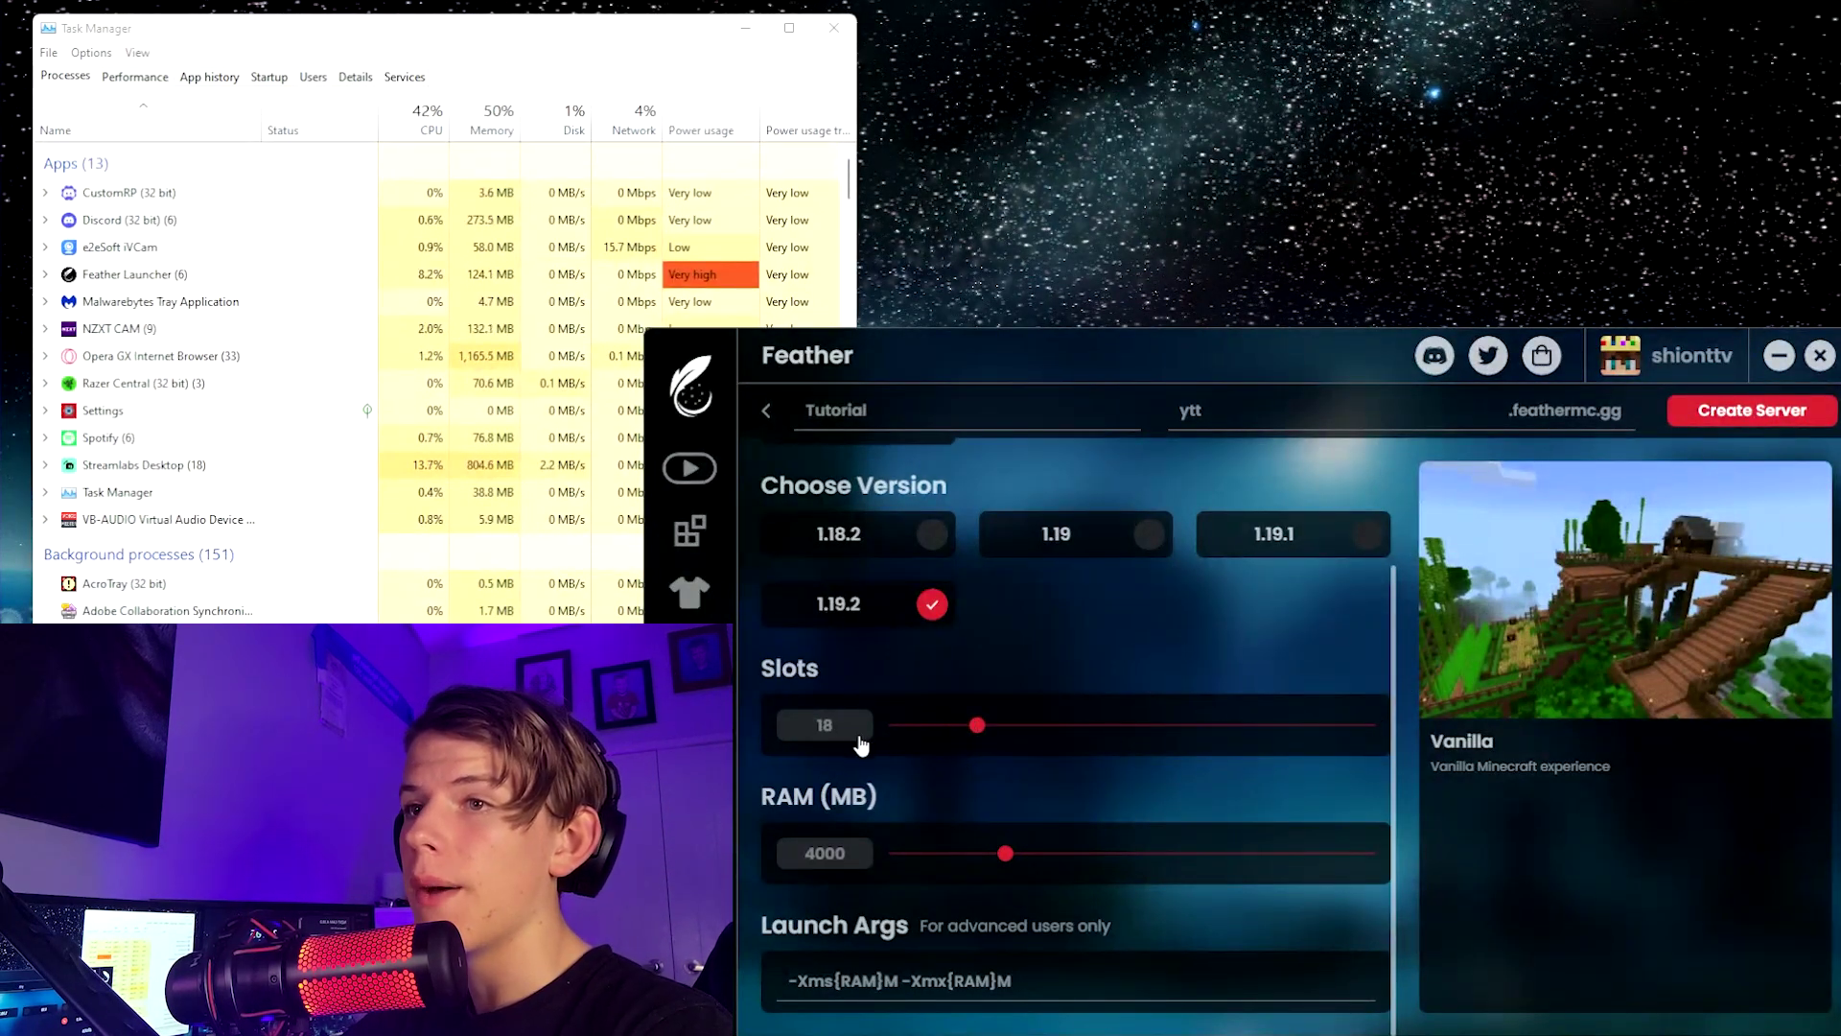
{"action": "double_click", "coordinate": [798, 726]}
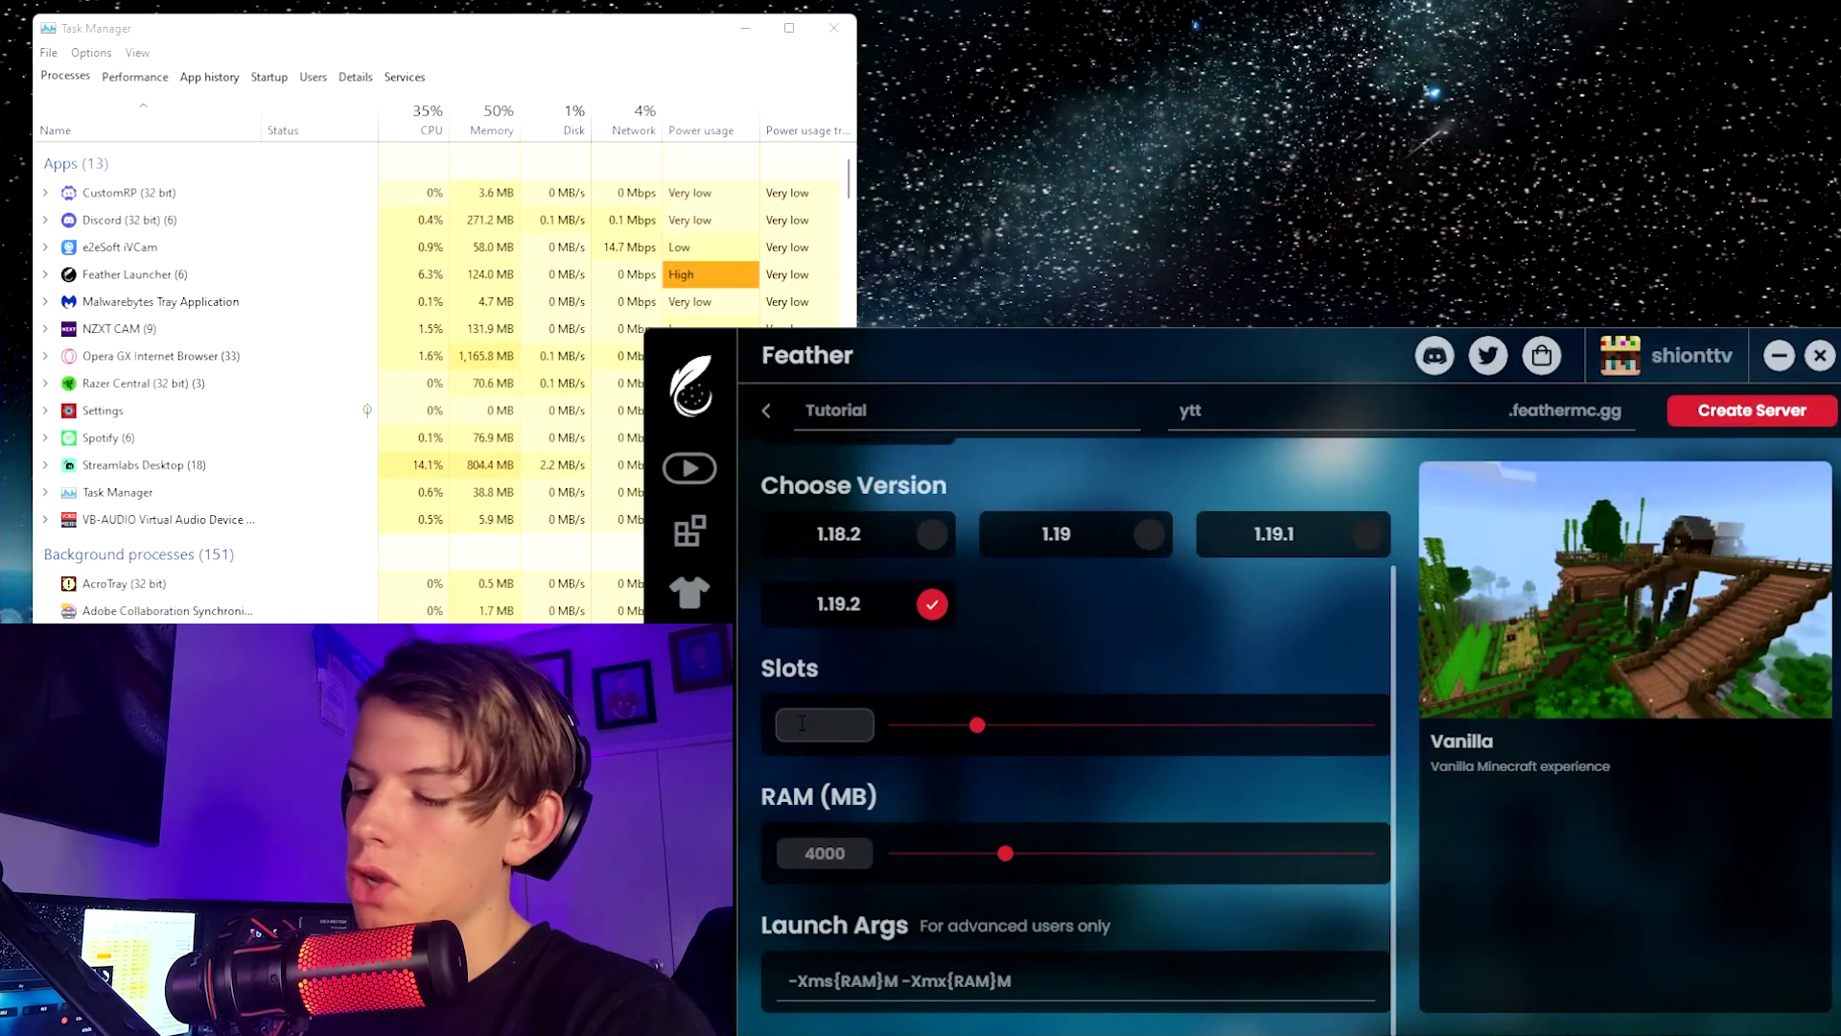
{"action": "type", "text": "20"}
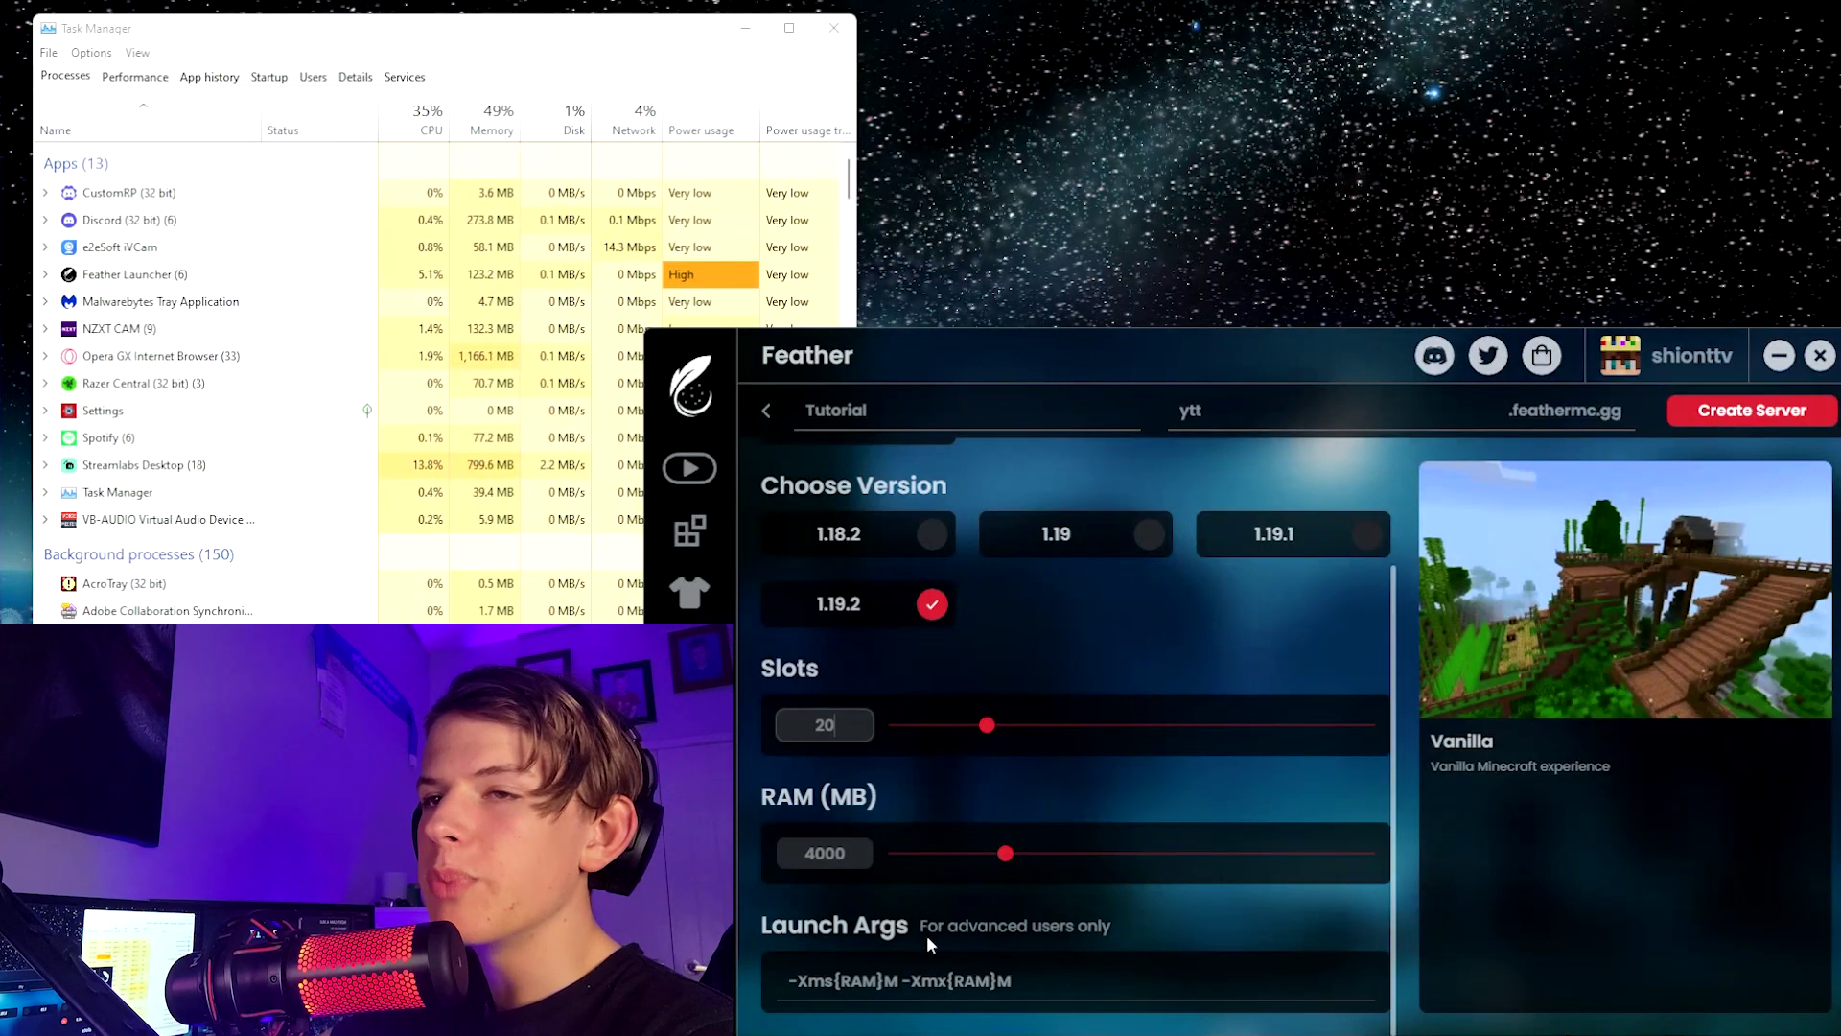
- Try to create the Tutorial server with the proxy hostname ytt, accepting Minecraft's EULA
{"action": "scroll", "coordinate": [844, 888], "scroll_direction": "up", "scroll_amount": 2}
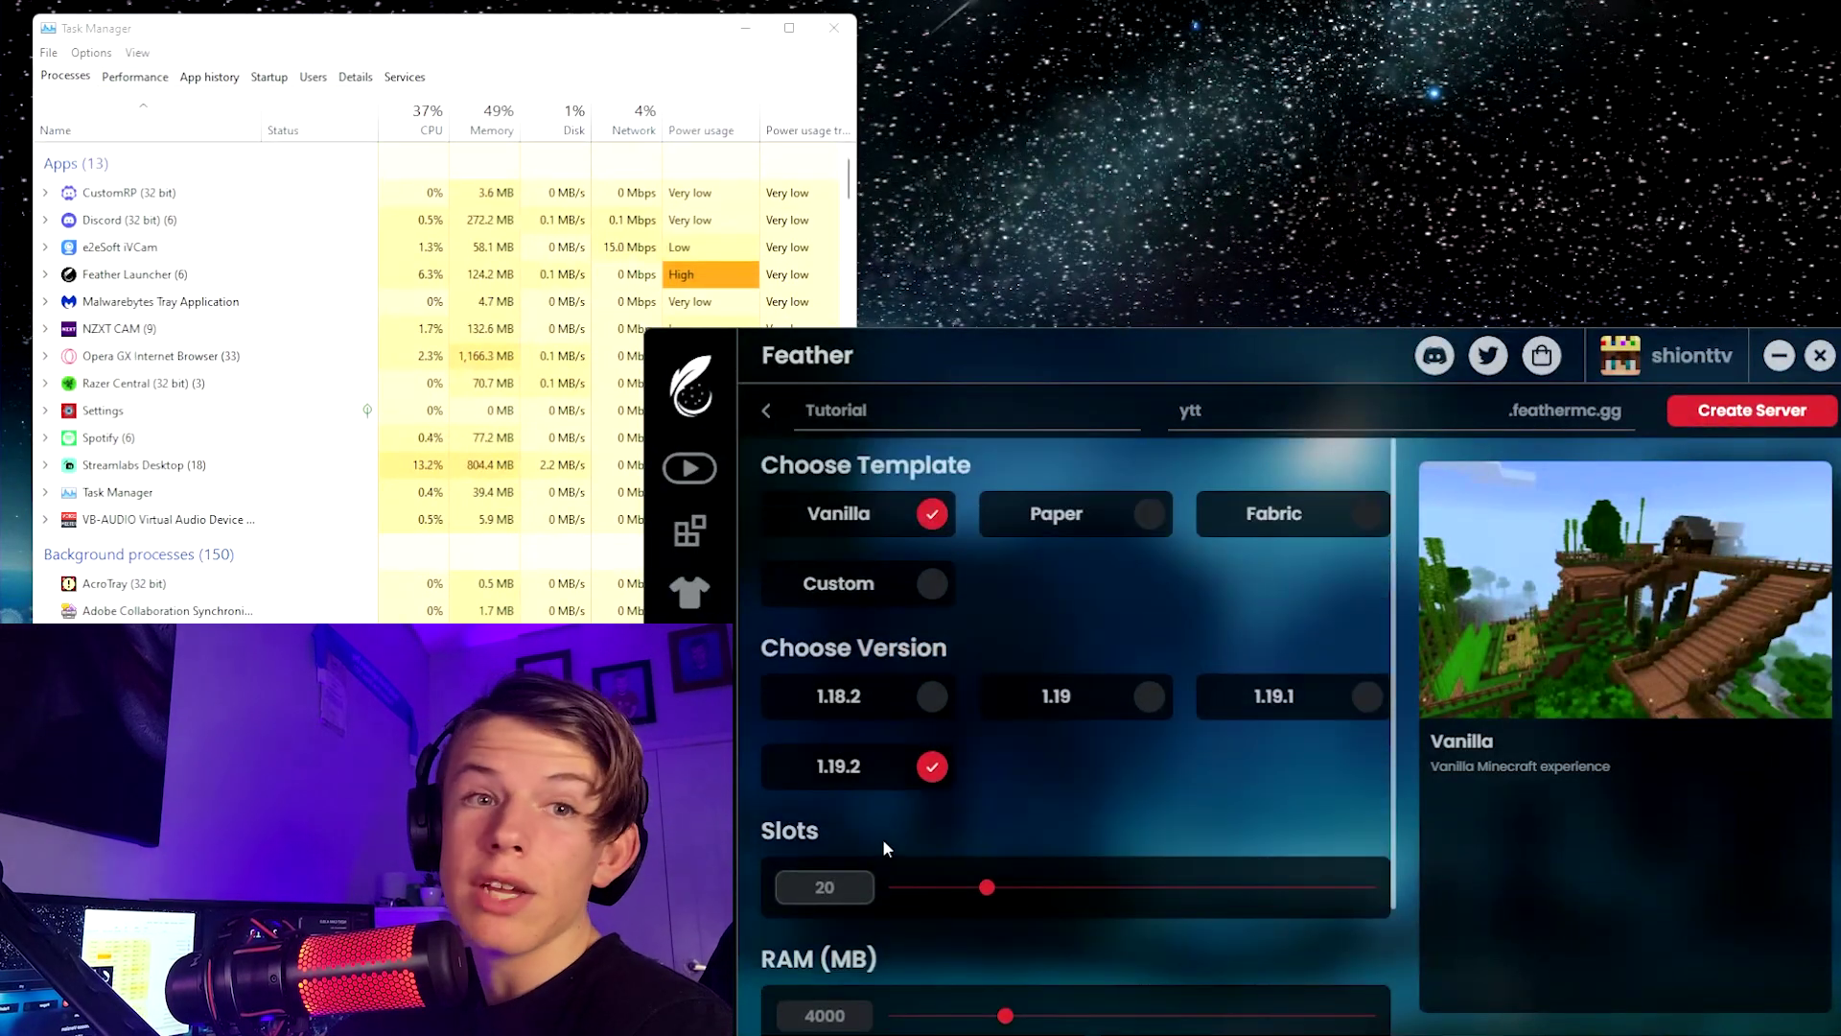
{"action": "left_click", "coordinate": [1687, 418]}
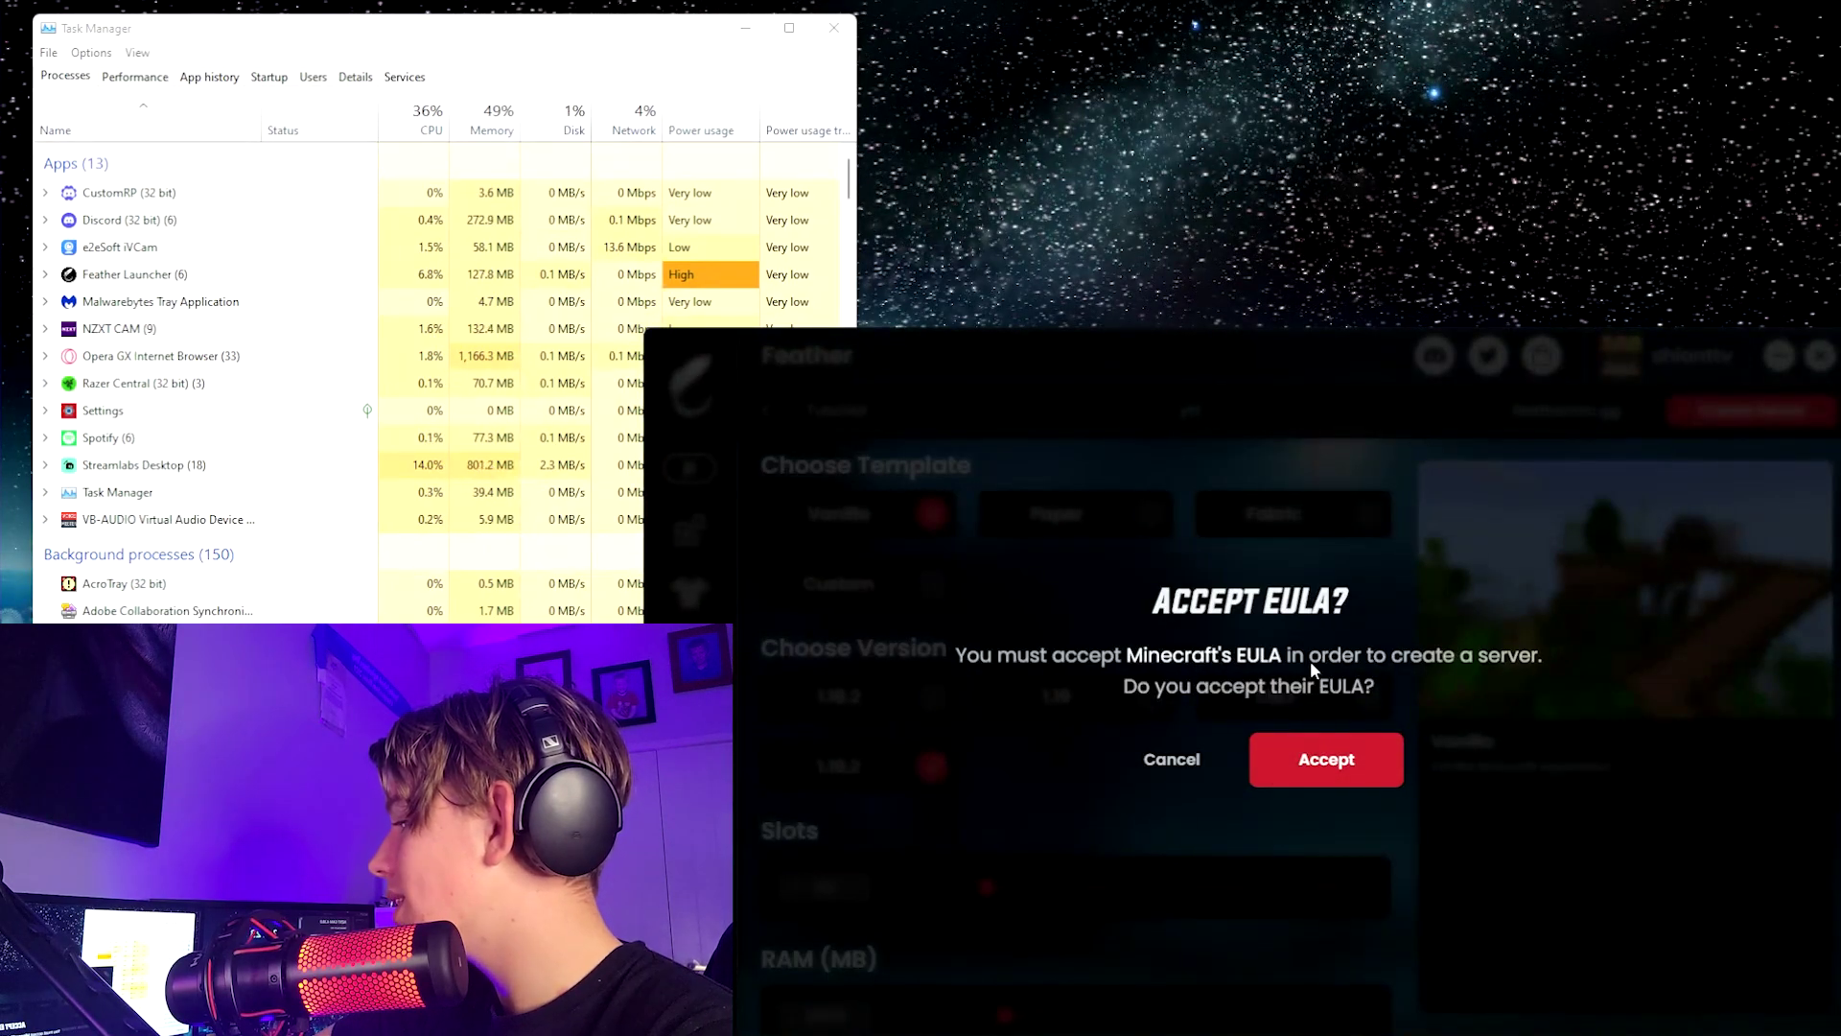
{"action": "left_click", "coordinate": [1307, 775]}
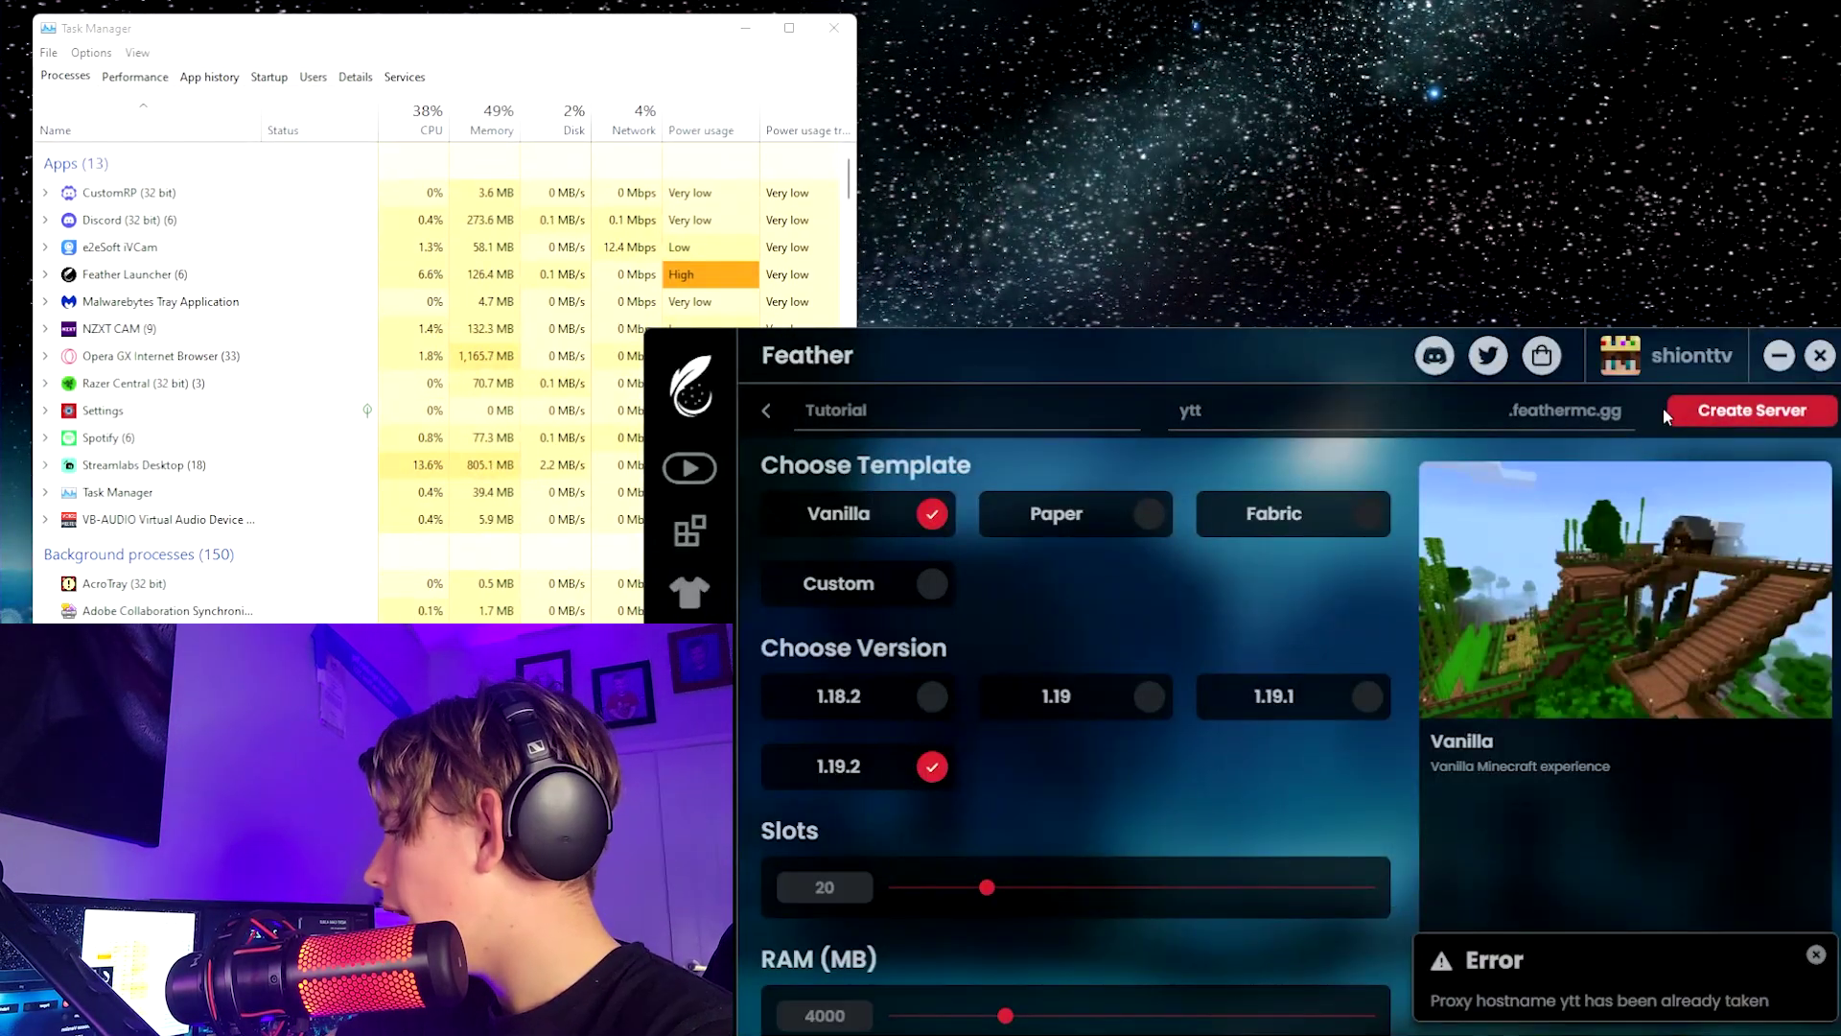
- Set the proxy hostname to Shionyttutorial and create the server, accepting Minecraft's EULA
{"action": "left_click", "coordinate": [1286, 423]}
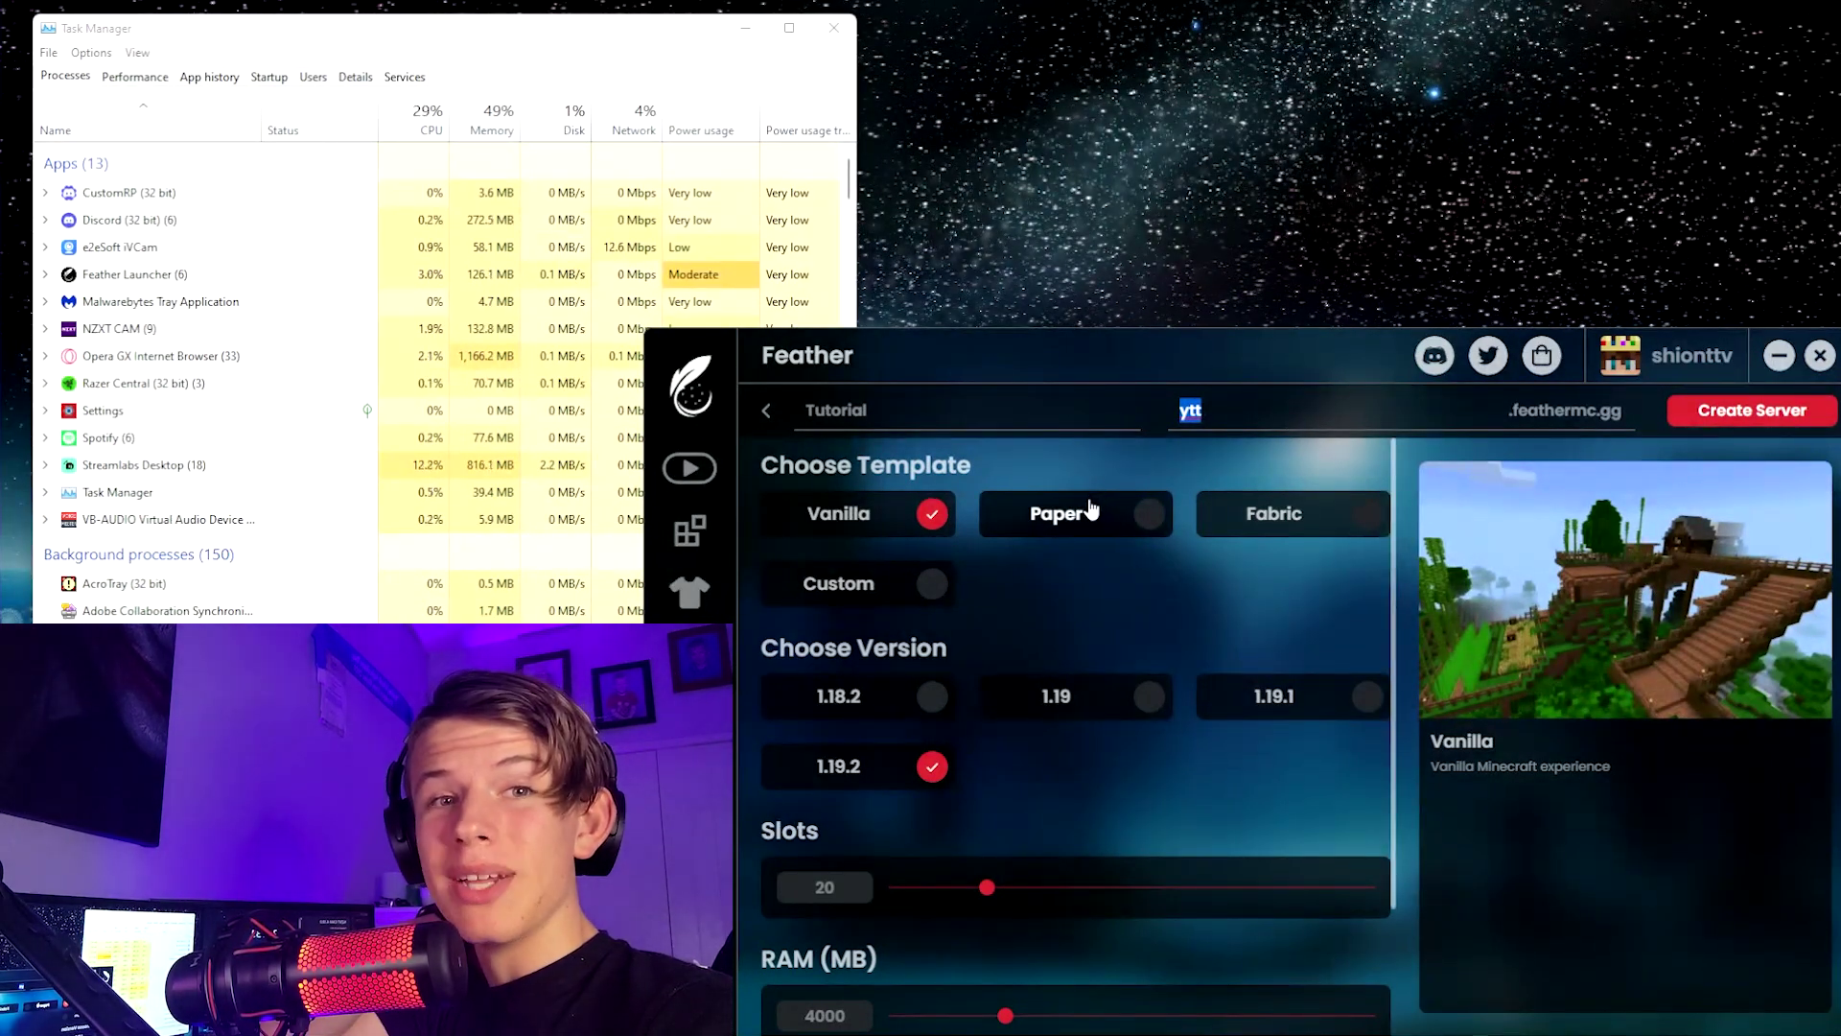
{"action": "left_click", "coordinate": [1229, 414]}
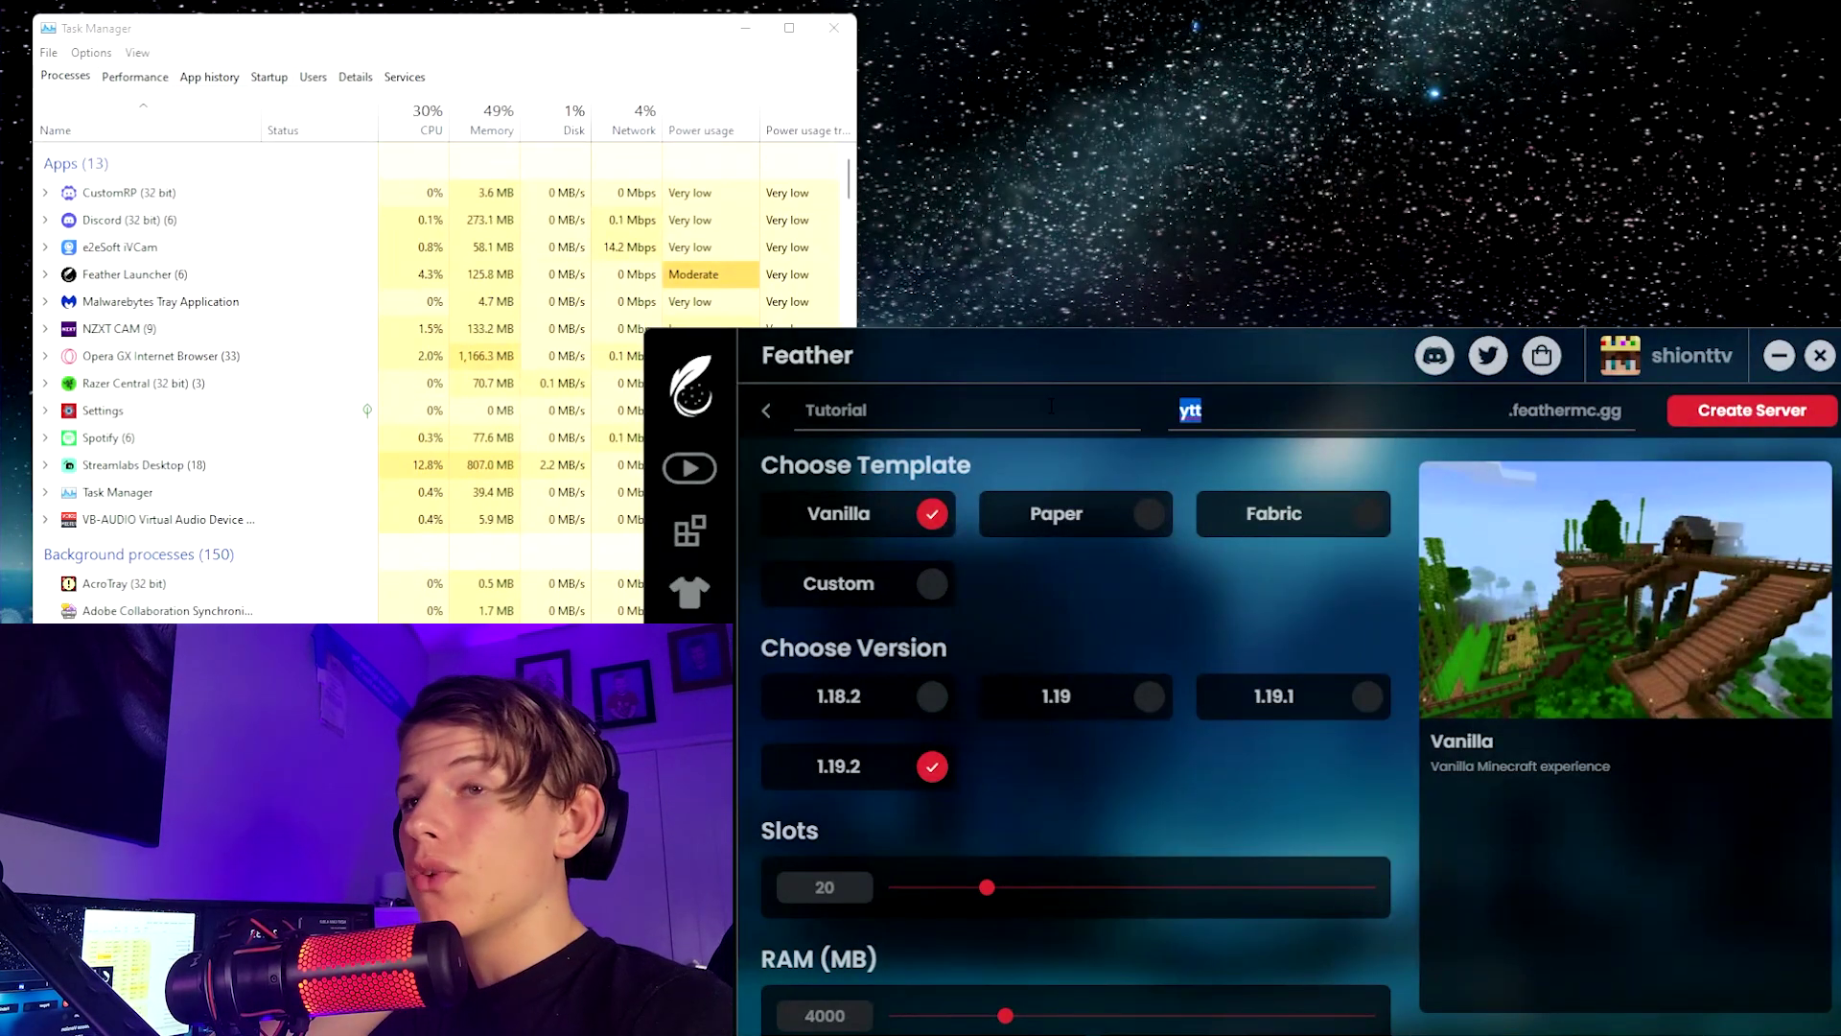
{"action": "key", "text": "BackSpace"}
{"action": "type", "text": "Shion"}
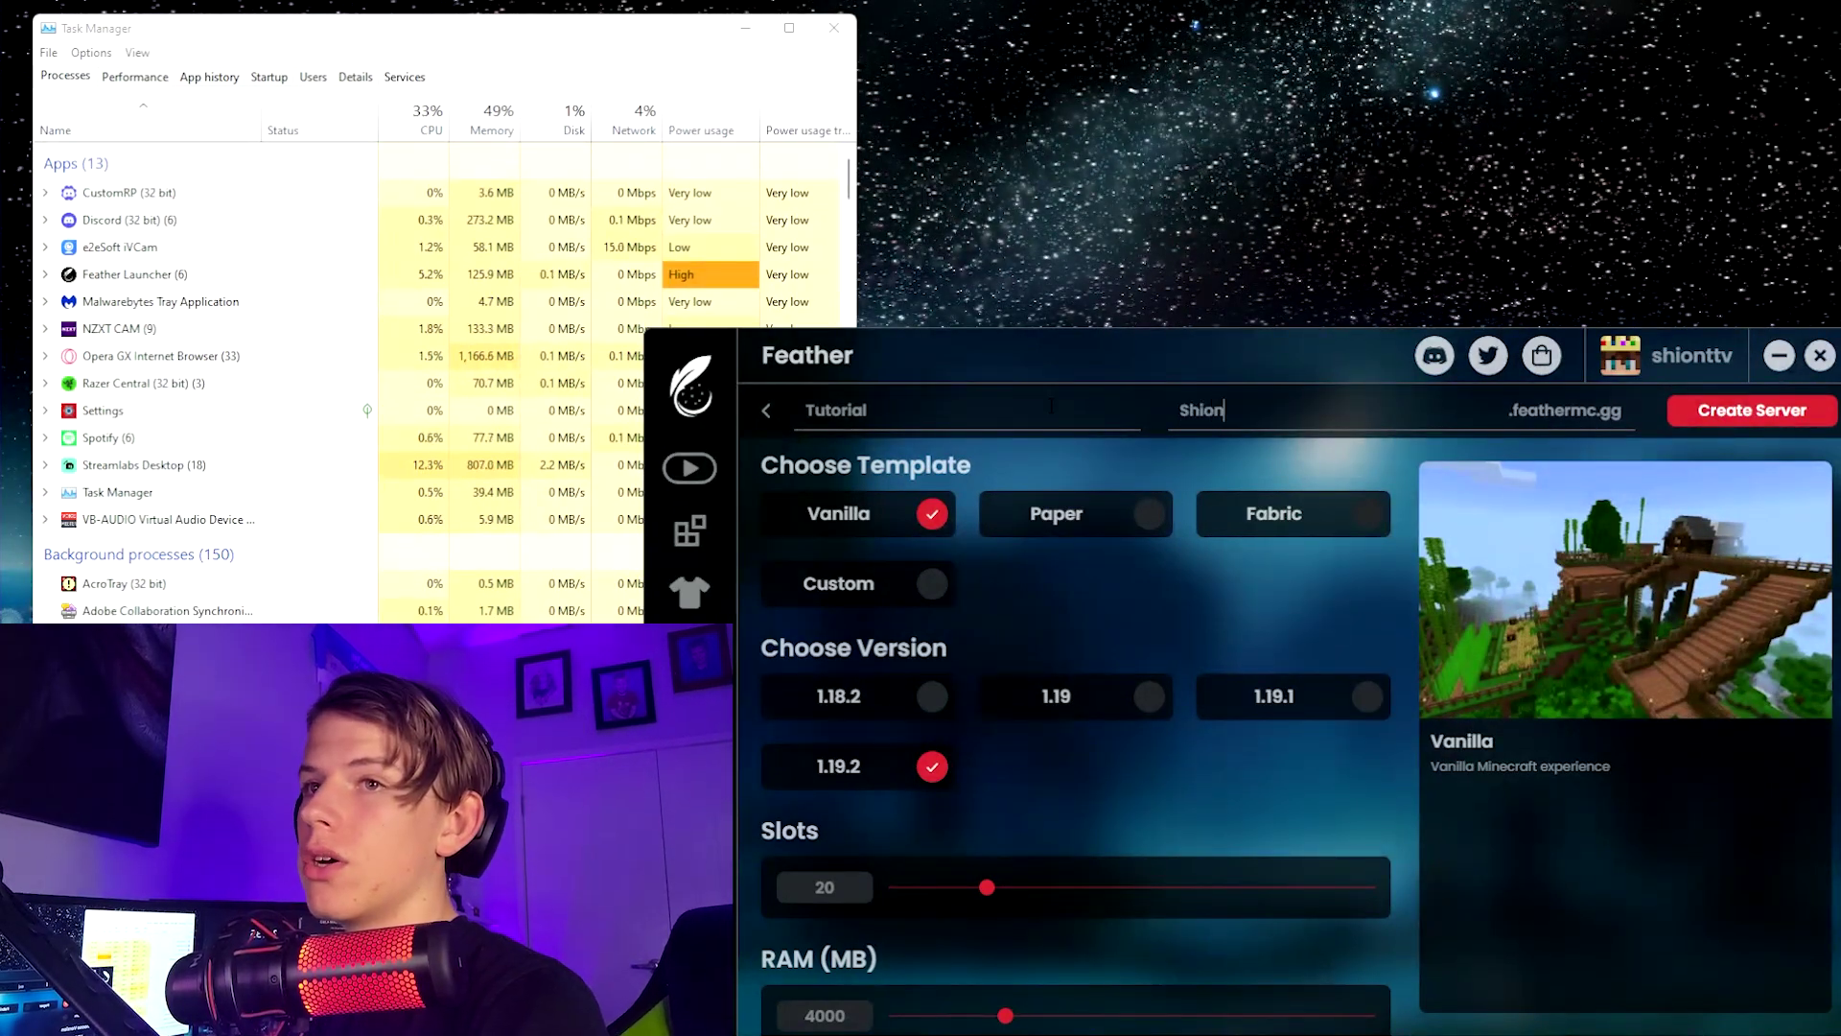
{"action": "type", "text": "yt"}
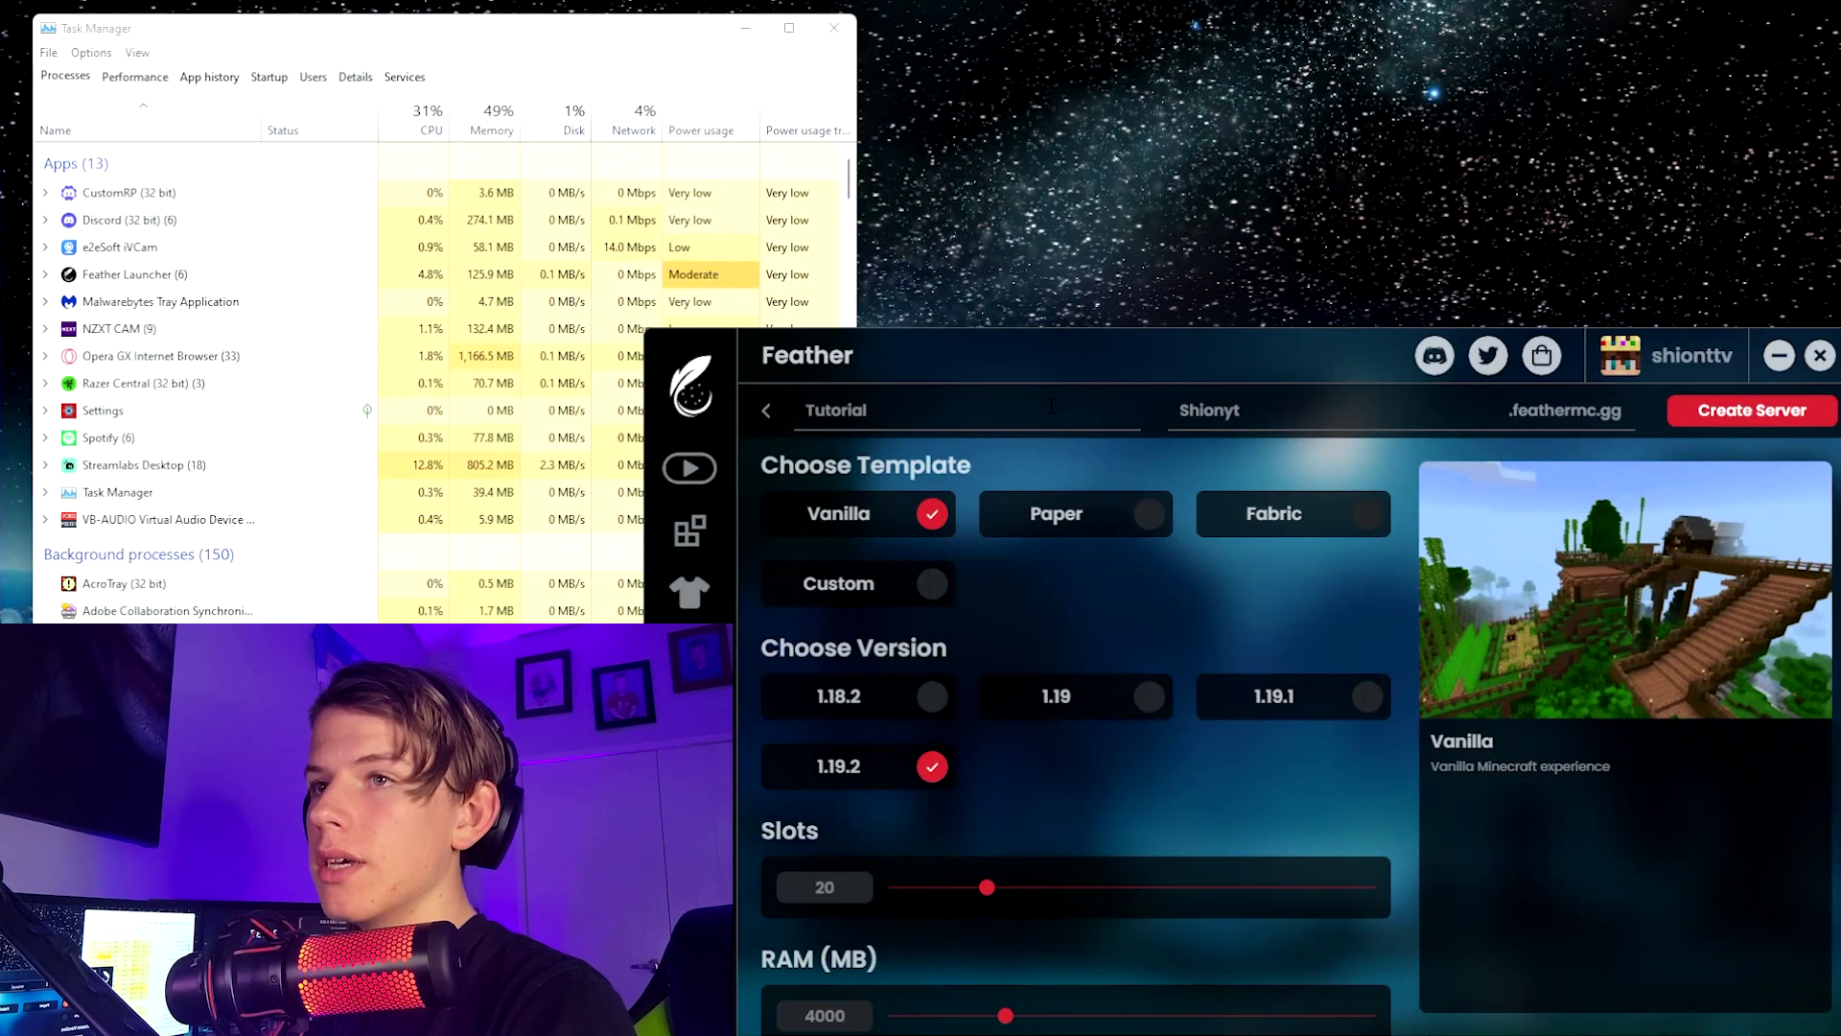
{"action": "type", "text": "tutorial"}
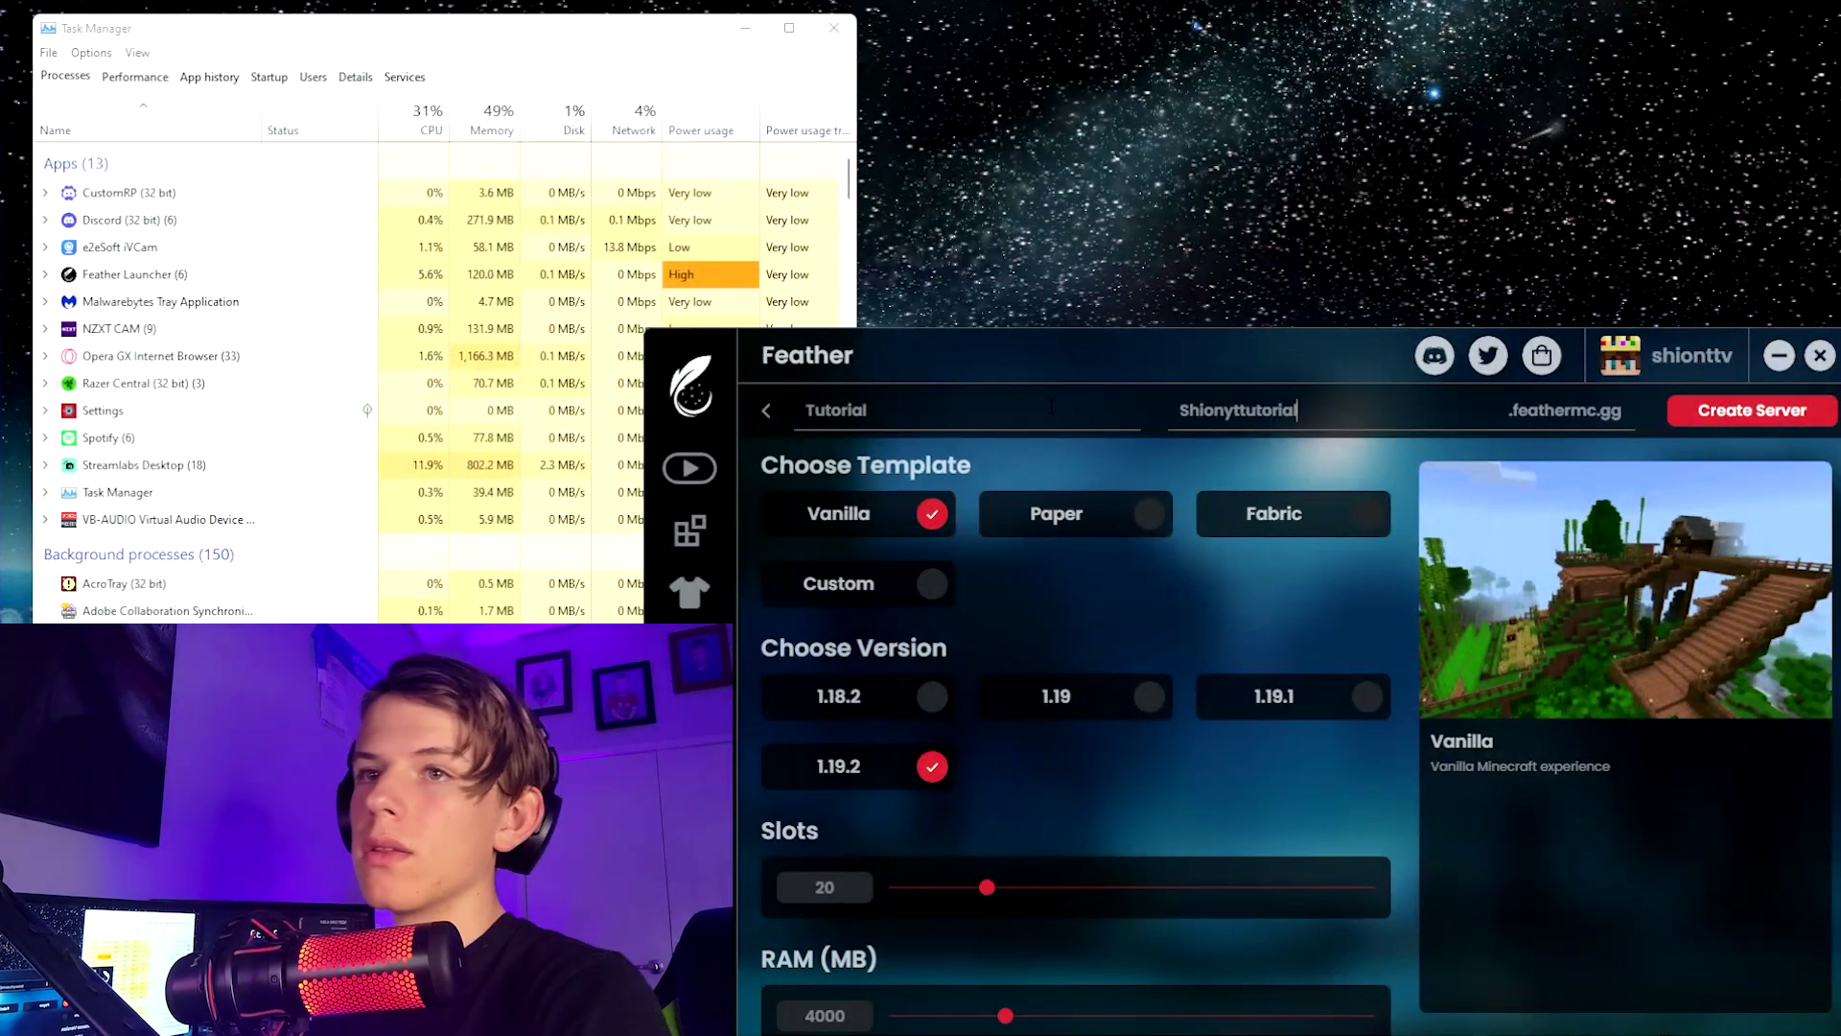
{"action": "left_click", "coordinate": [1775, 412]}
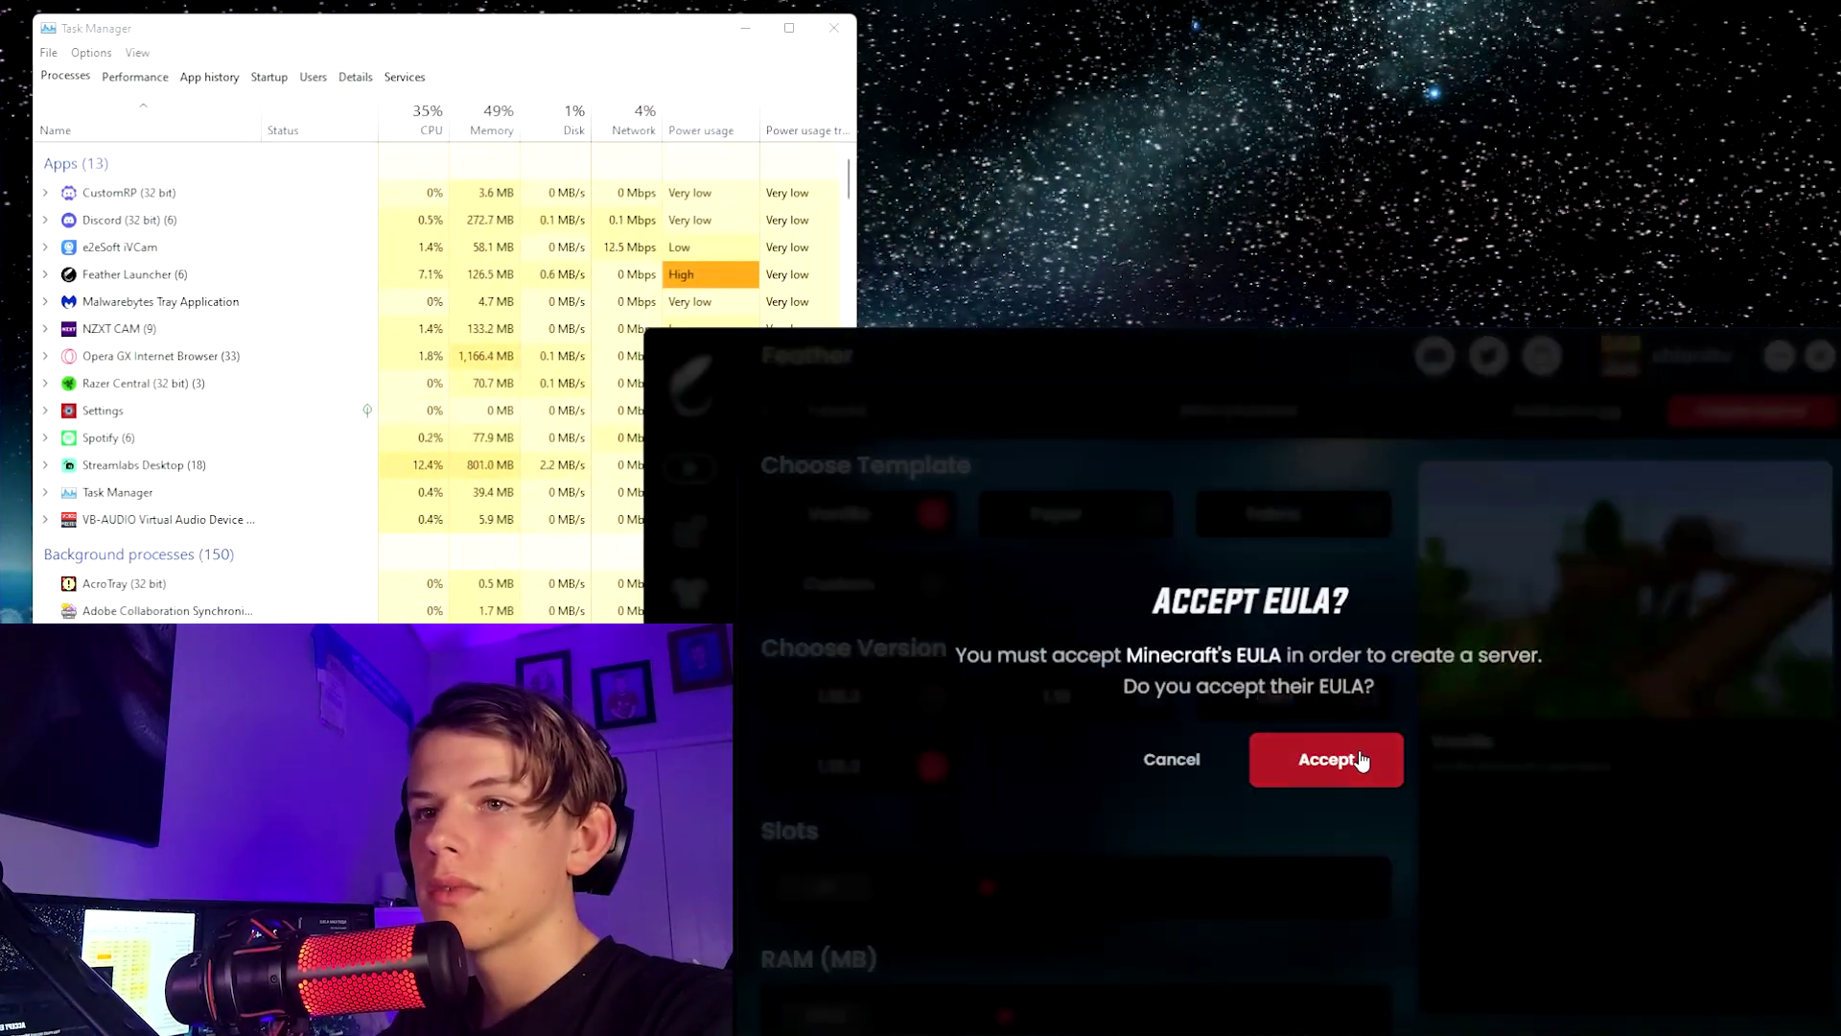
{"action": "left_click", "coordinate": [1354, 759]}
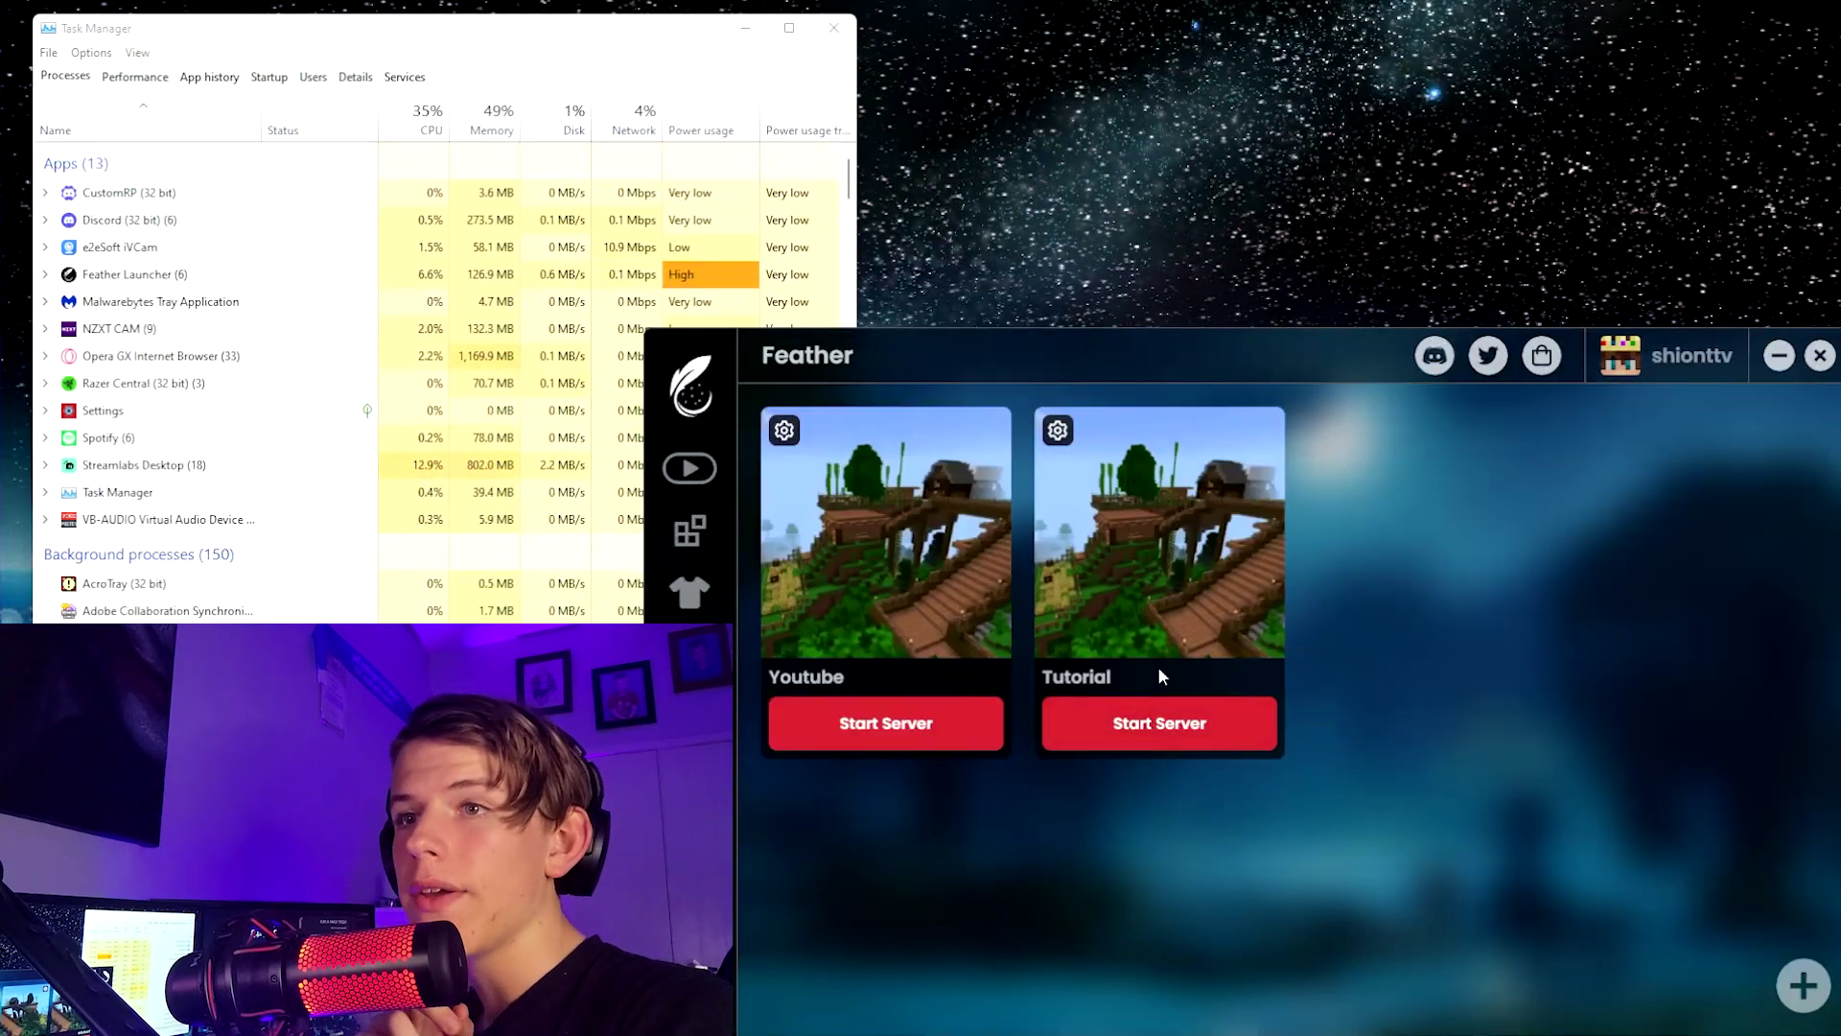
- Review the Tutorial server's version, slots and RAM in its edit settings, and return to the server list
{"action": "left_click", "coordinate": [1058, 431]}
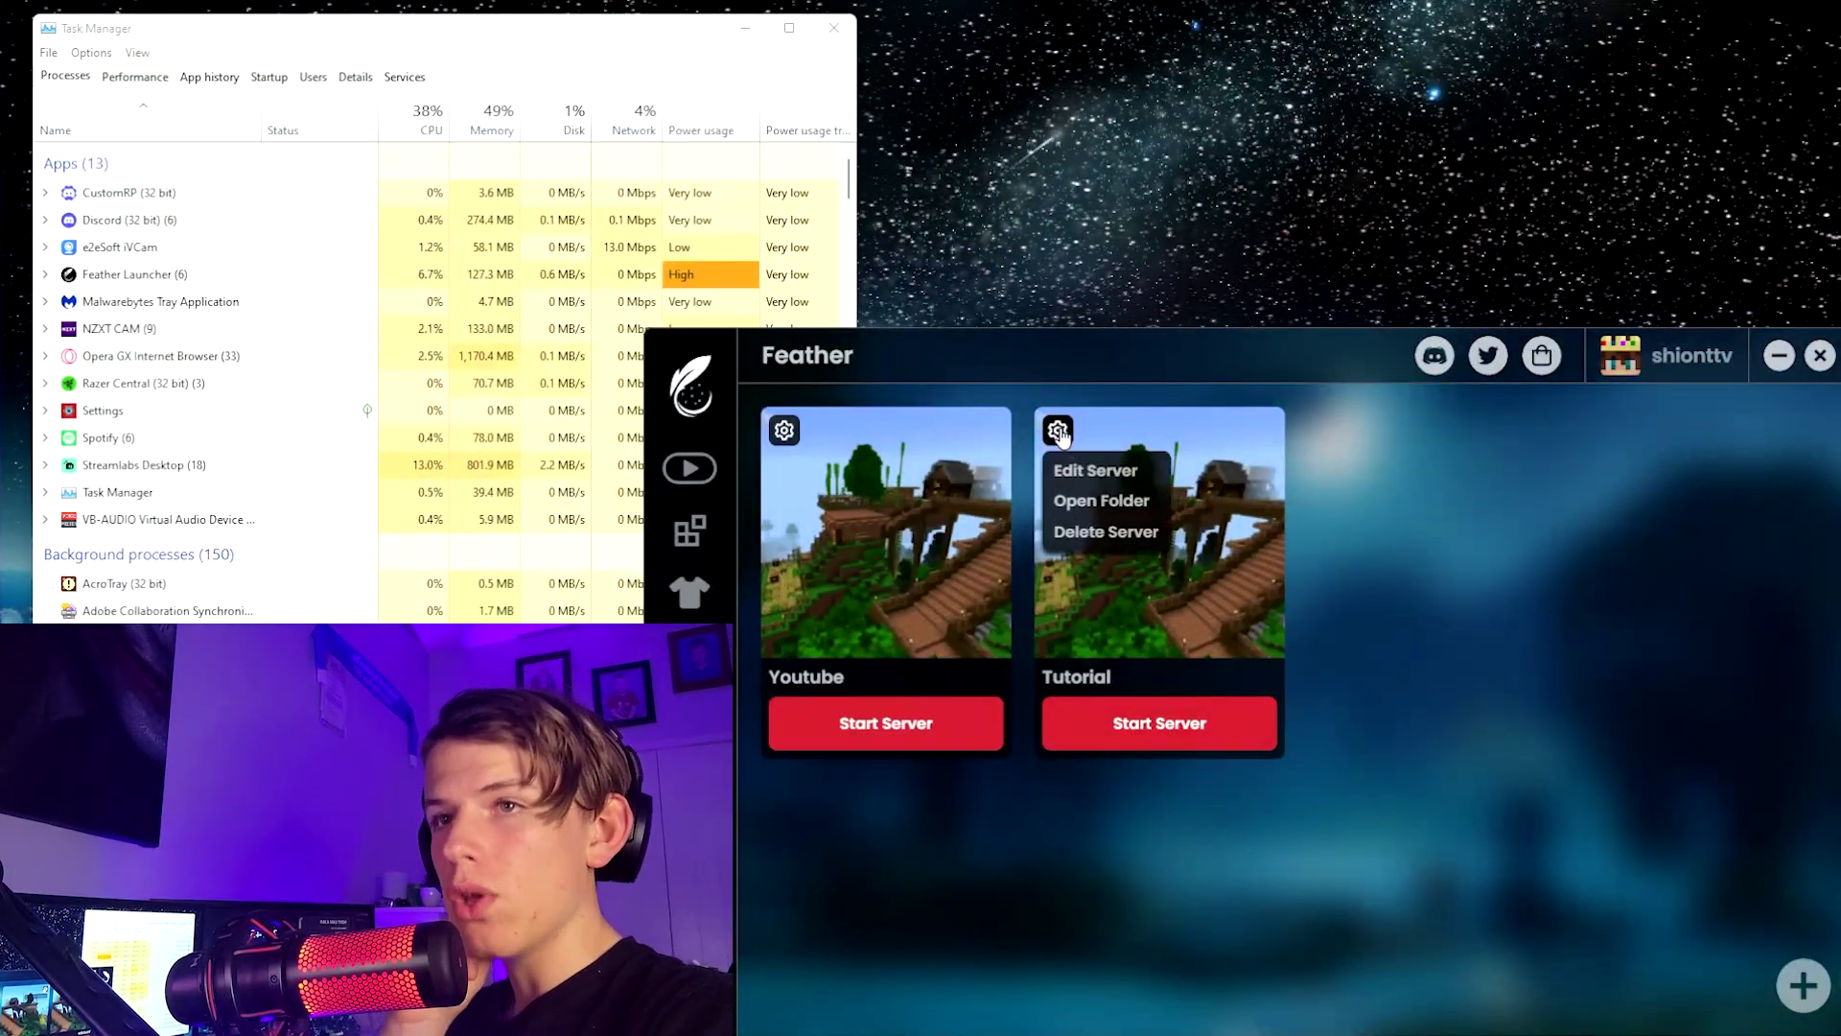
{"action": "left_click", "coordinate": [1075, 466]}
{"action": "scroll", "coordinate": [1089, 710], "scroll_direction": "down", "scroll_amount": 2}
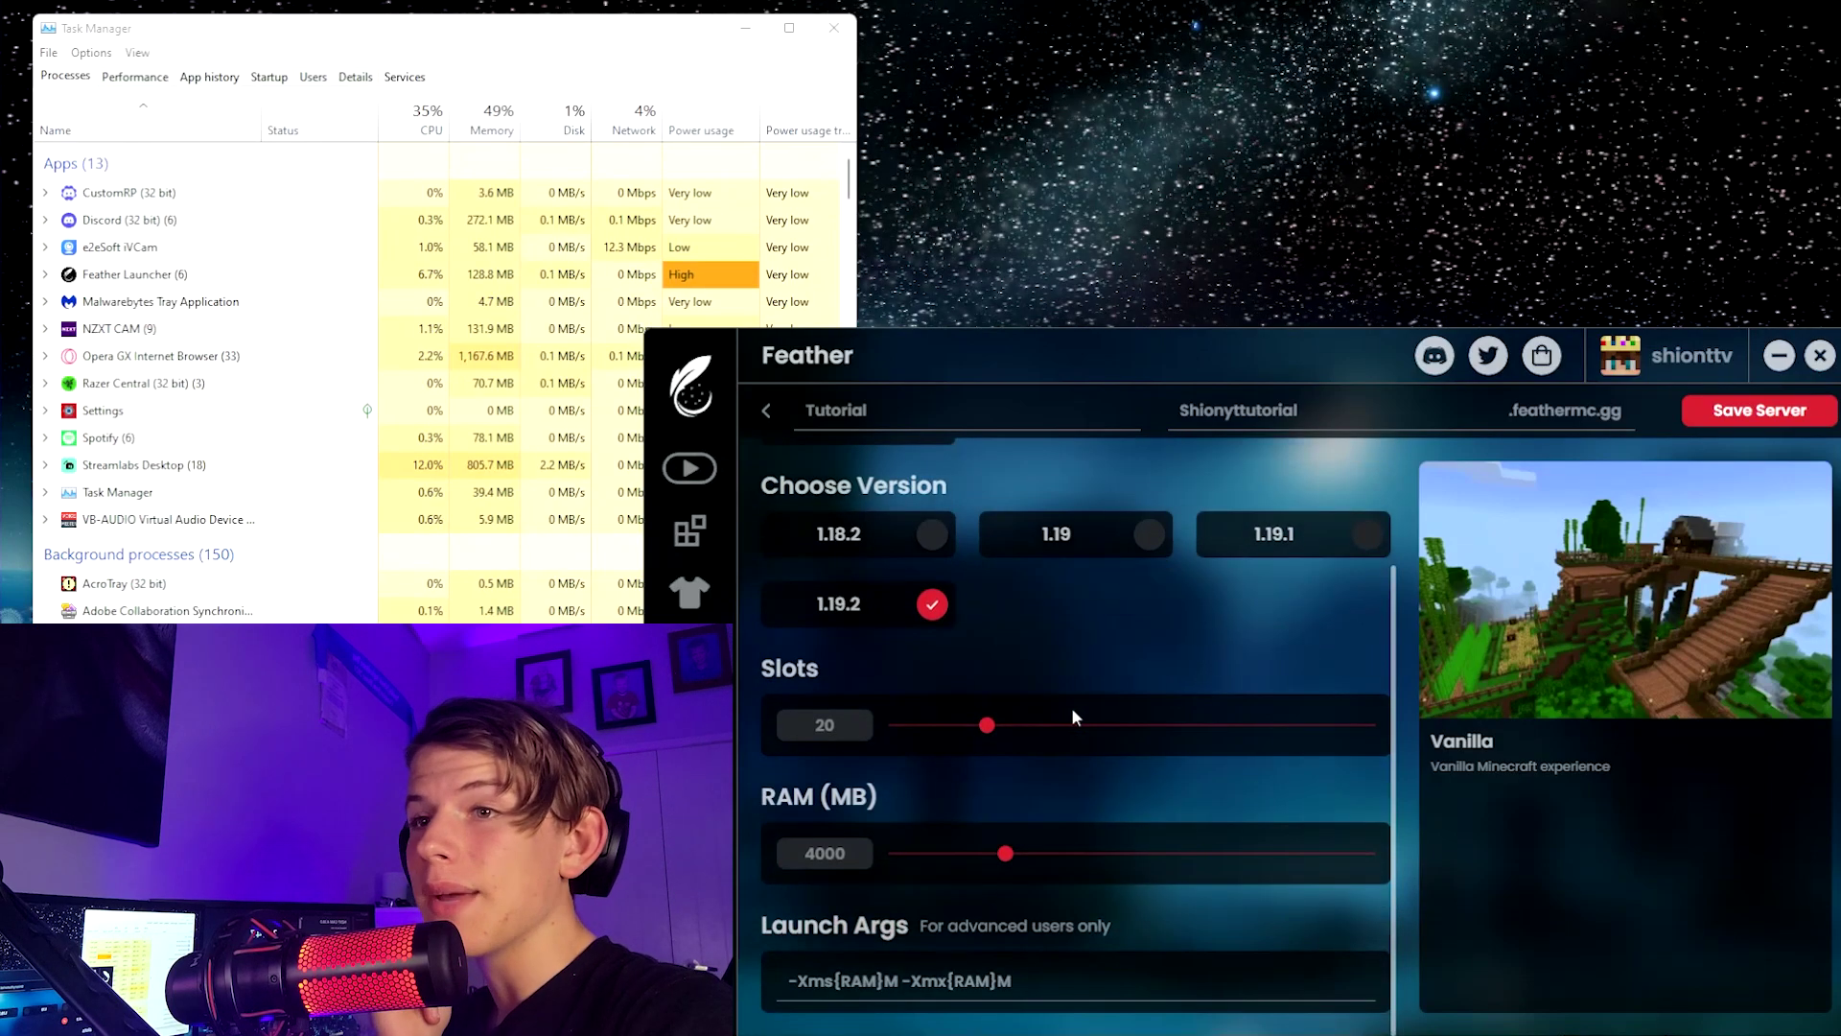
{"action": "left_click", "coordinate": [766, 413]}
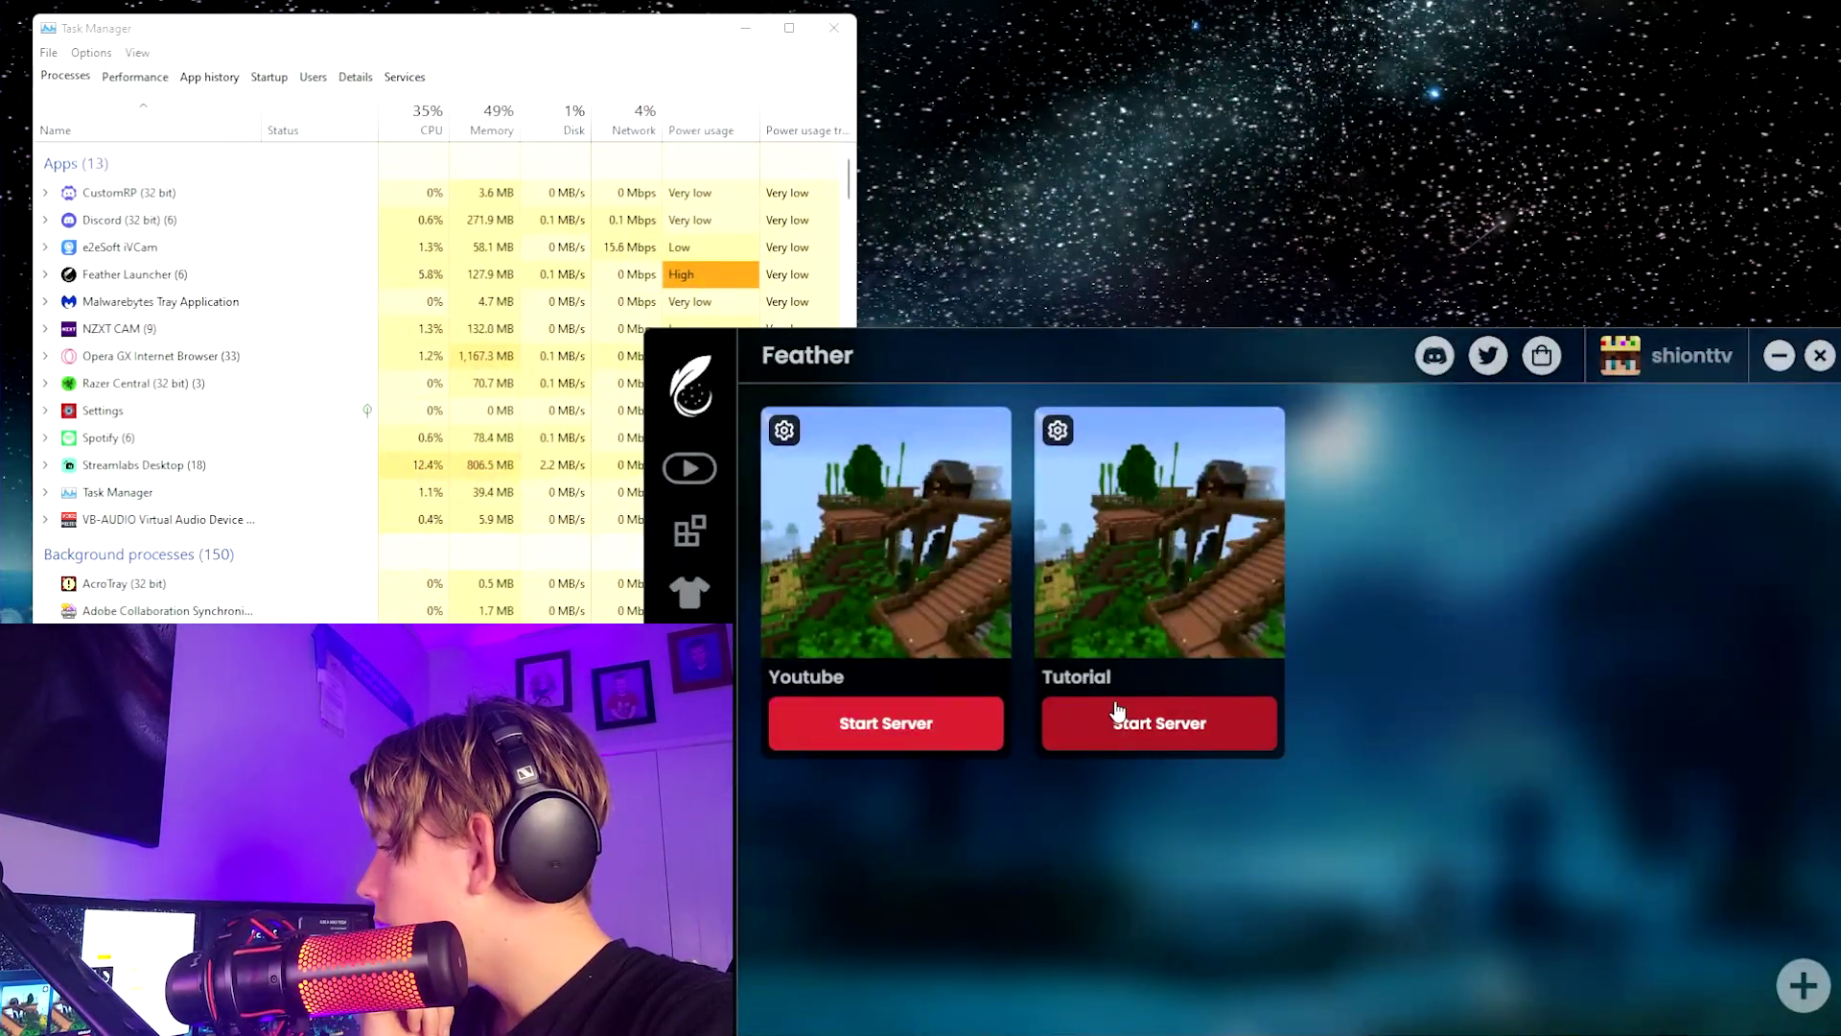
- Start the Tutorial server and launch Minecraft 1.19.2 from Lunar Client
{"action": "left_click", "coordinate": [1163, 736]}
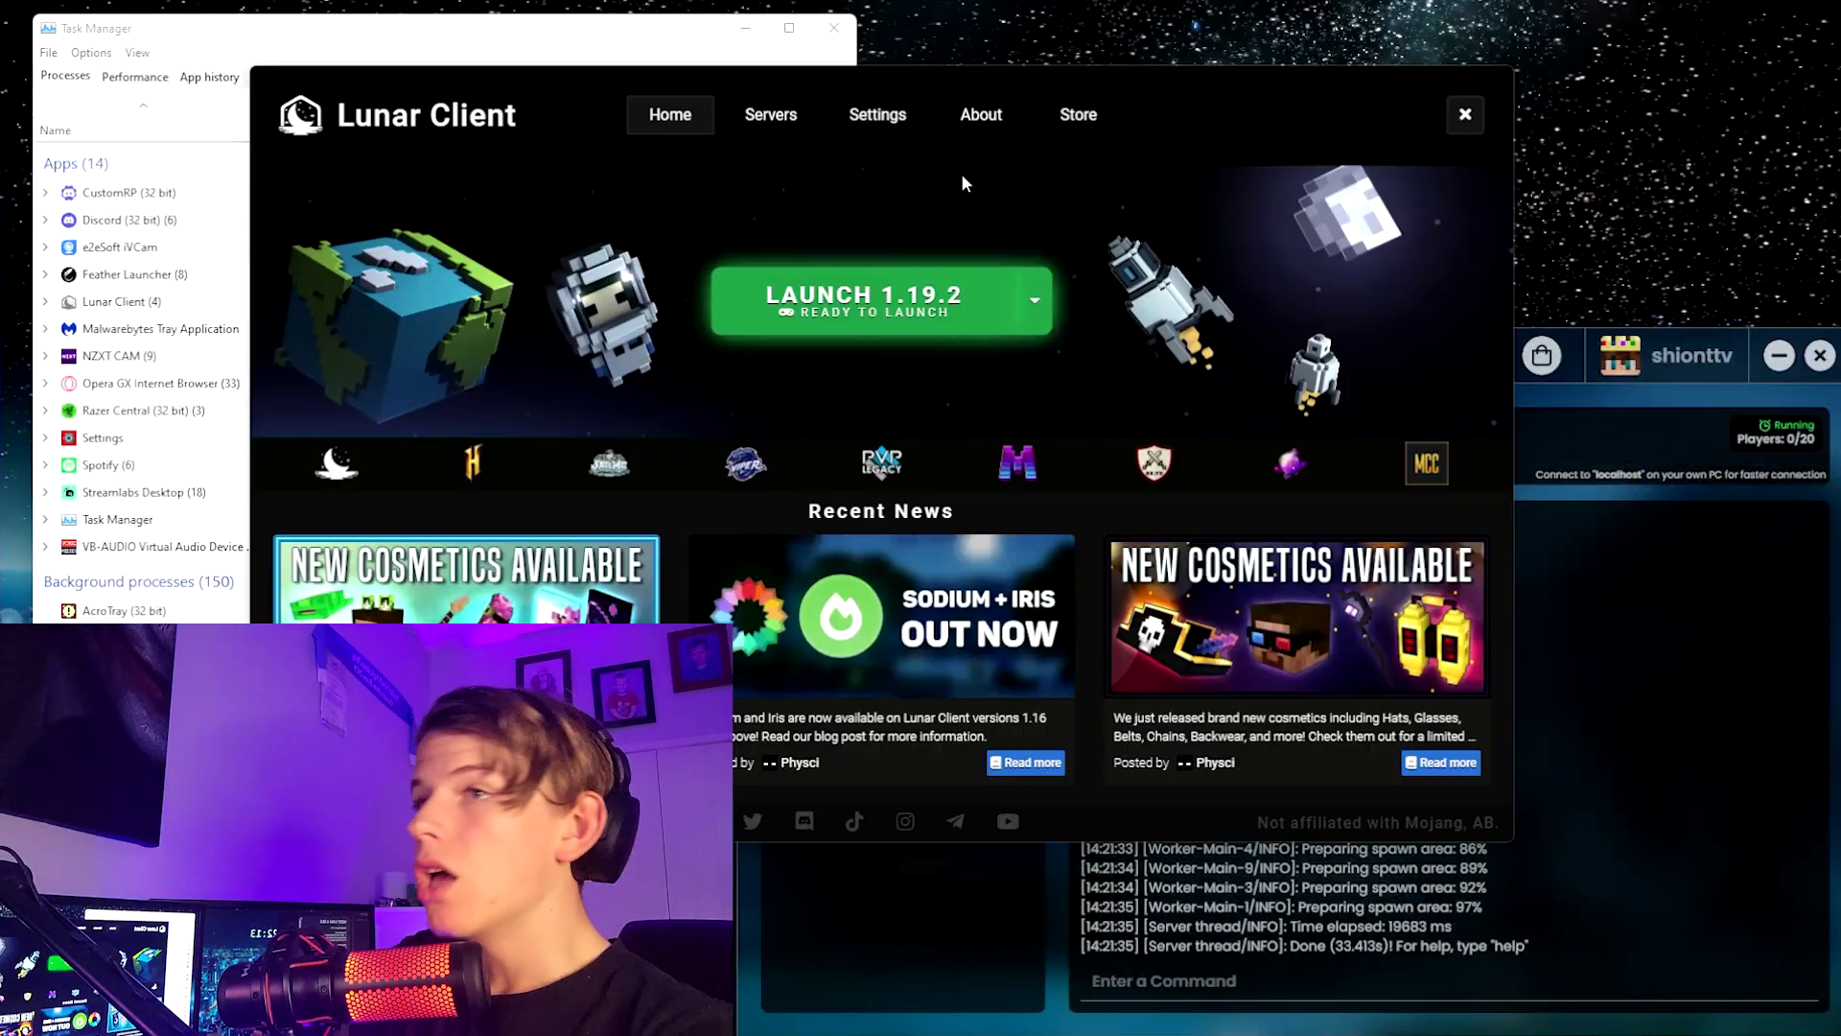
{"action": "left_click", "coordinate": [890, 313]}
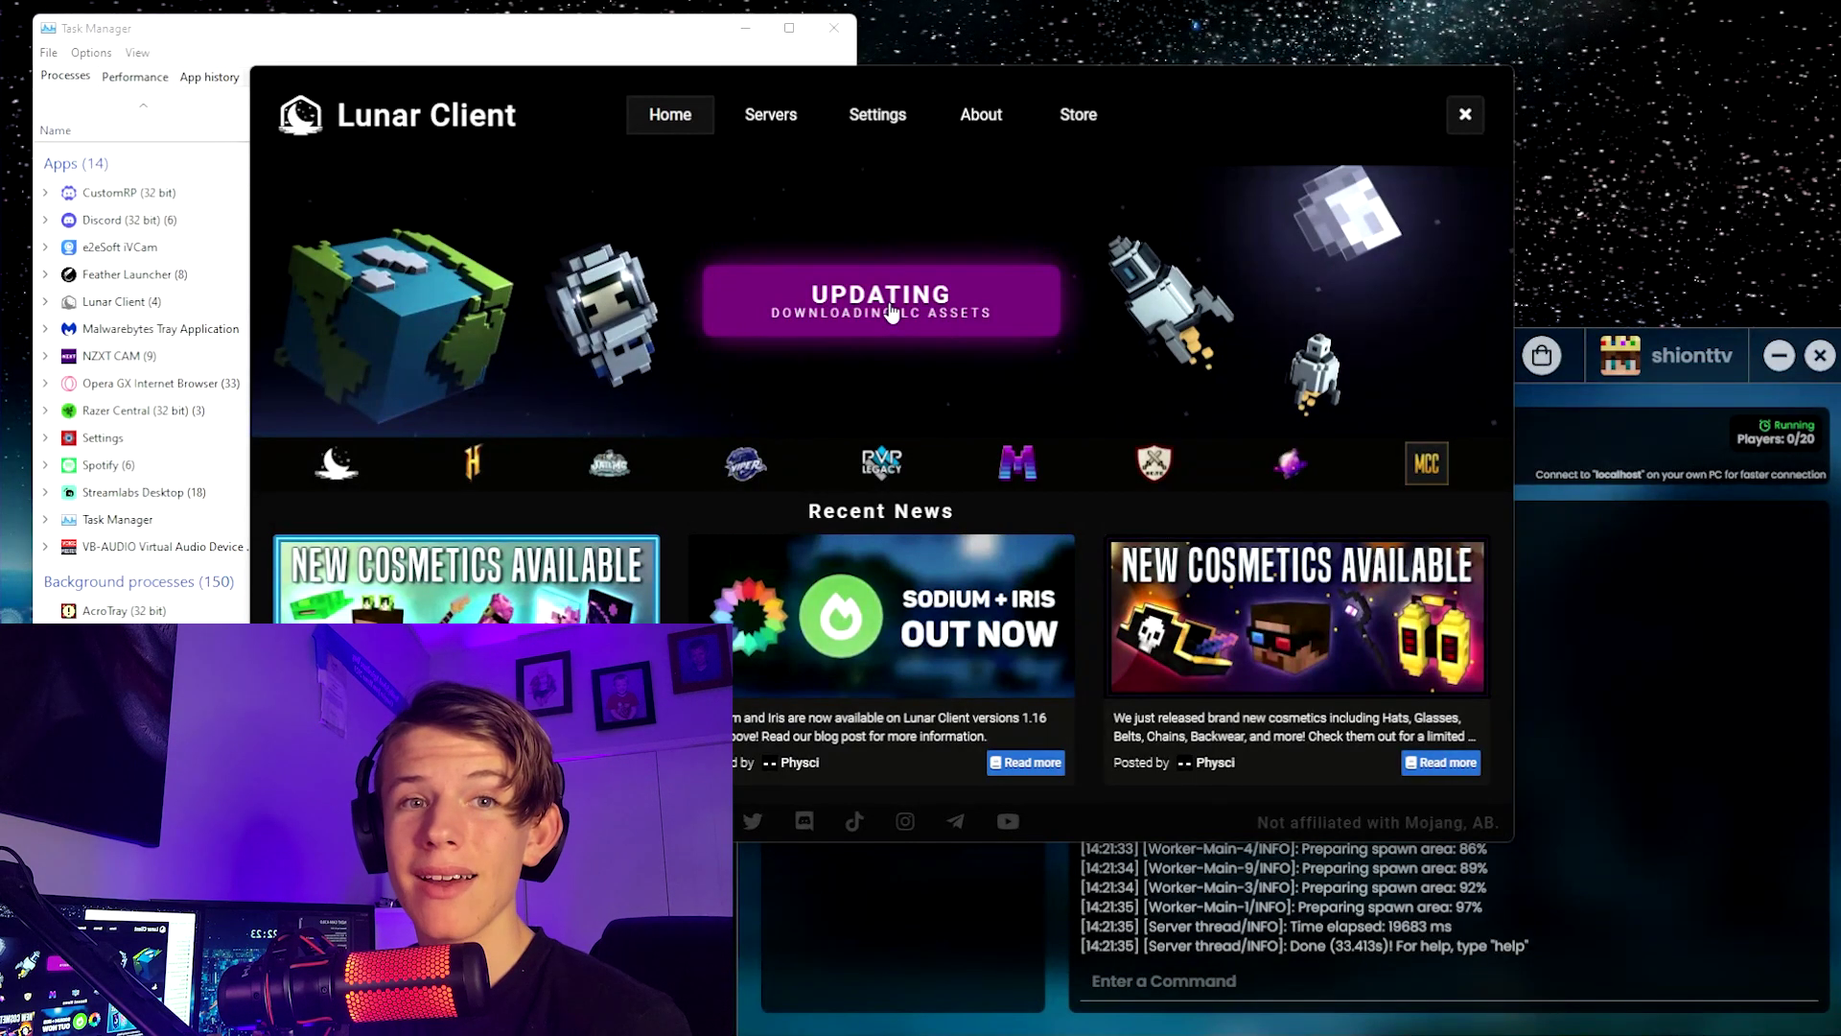
- Free up memory by ending the Opera GX Internet Browser task in Task Manager
{"action": "left_click", "coordinate": [1684, 424]}
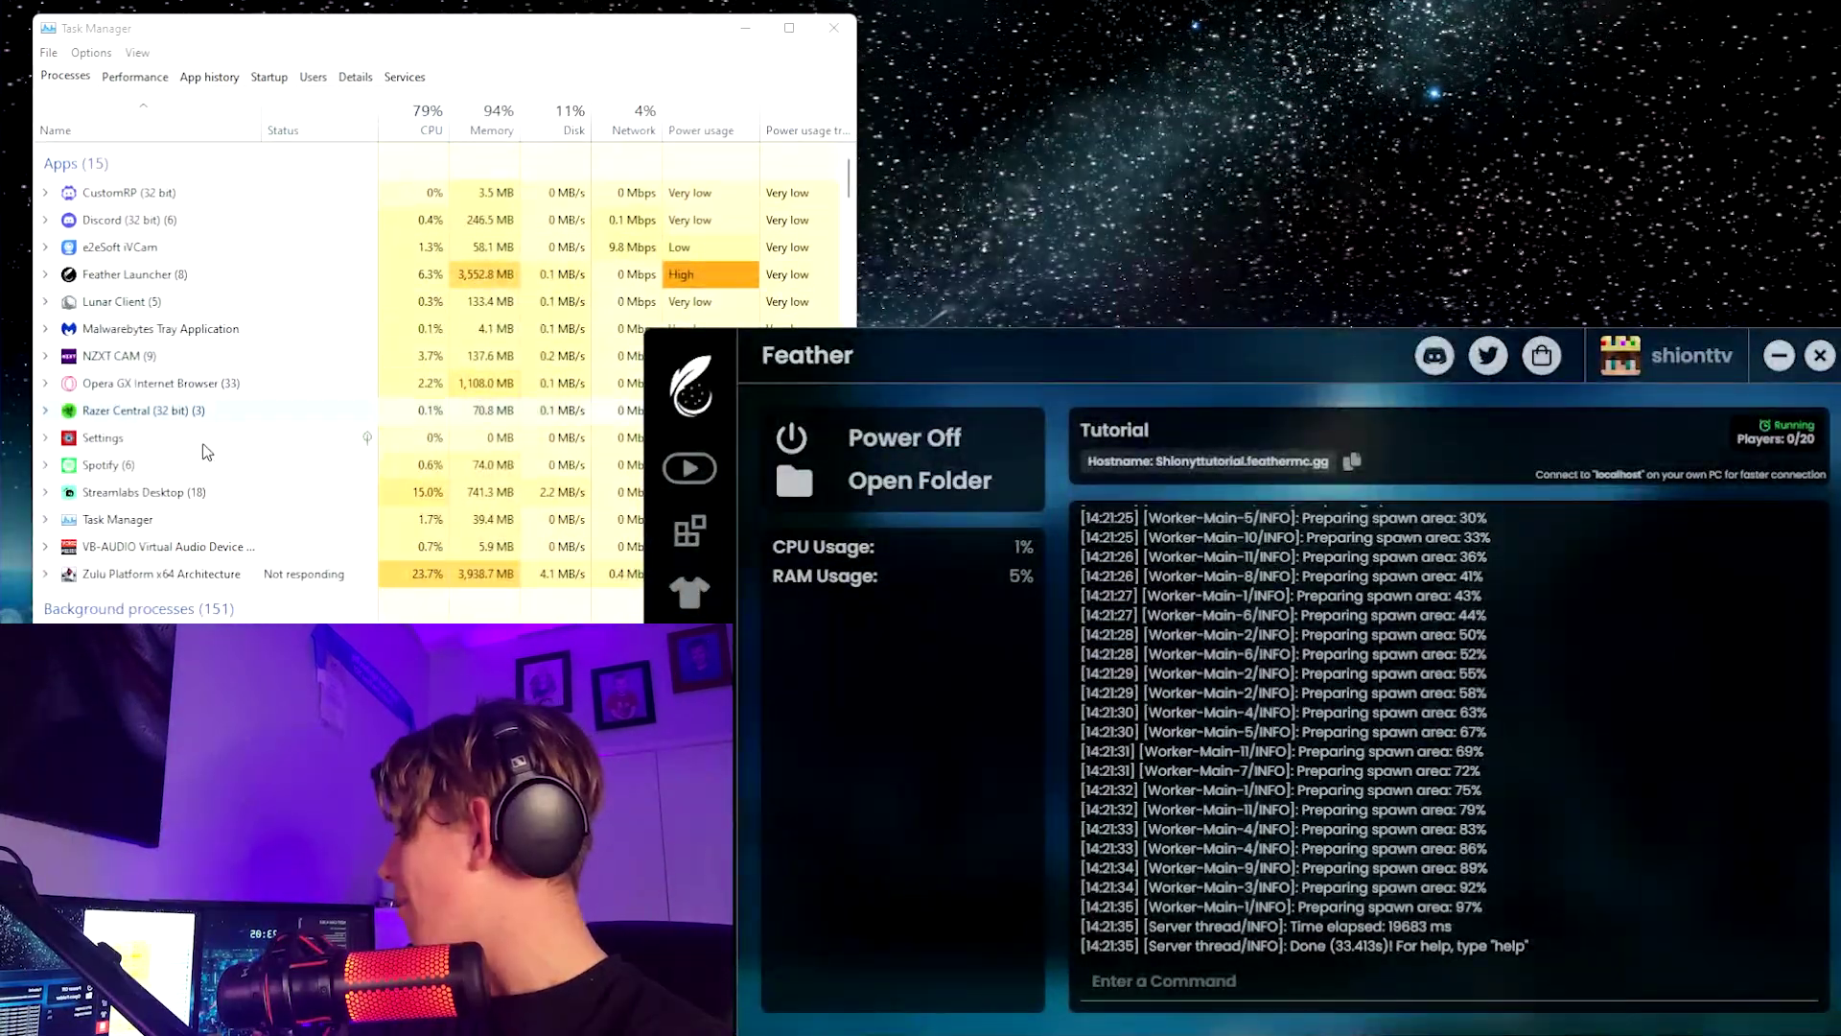
{"action": "left_click", "coordinate": [233, 378]}
{"action": "left_click", "coordinate": [232, 381]}
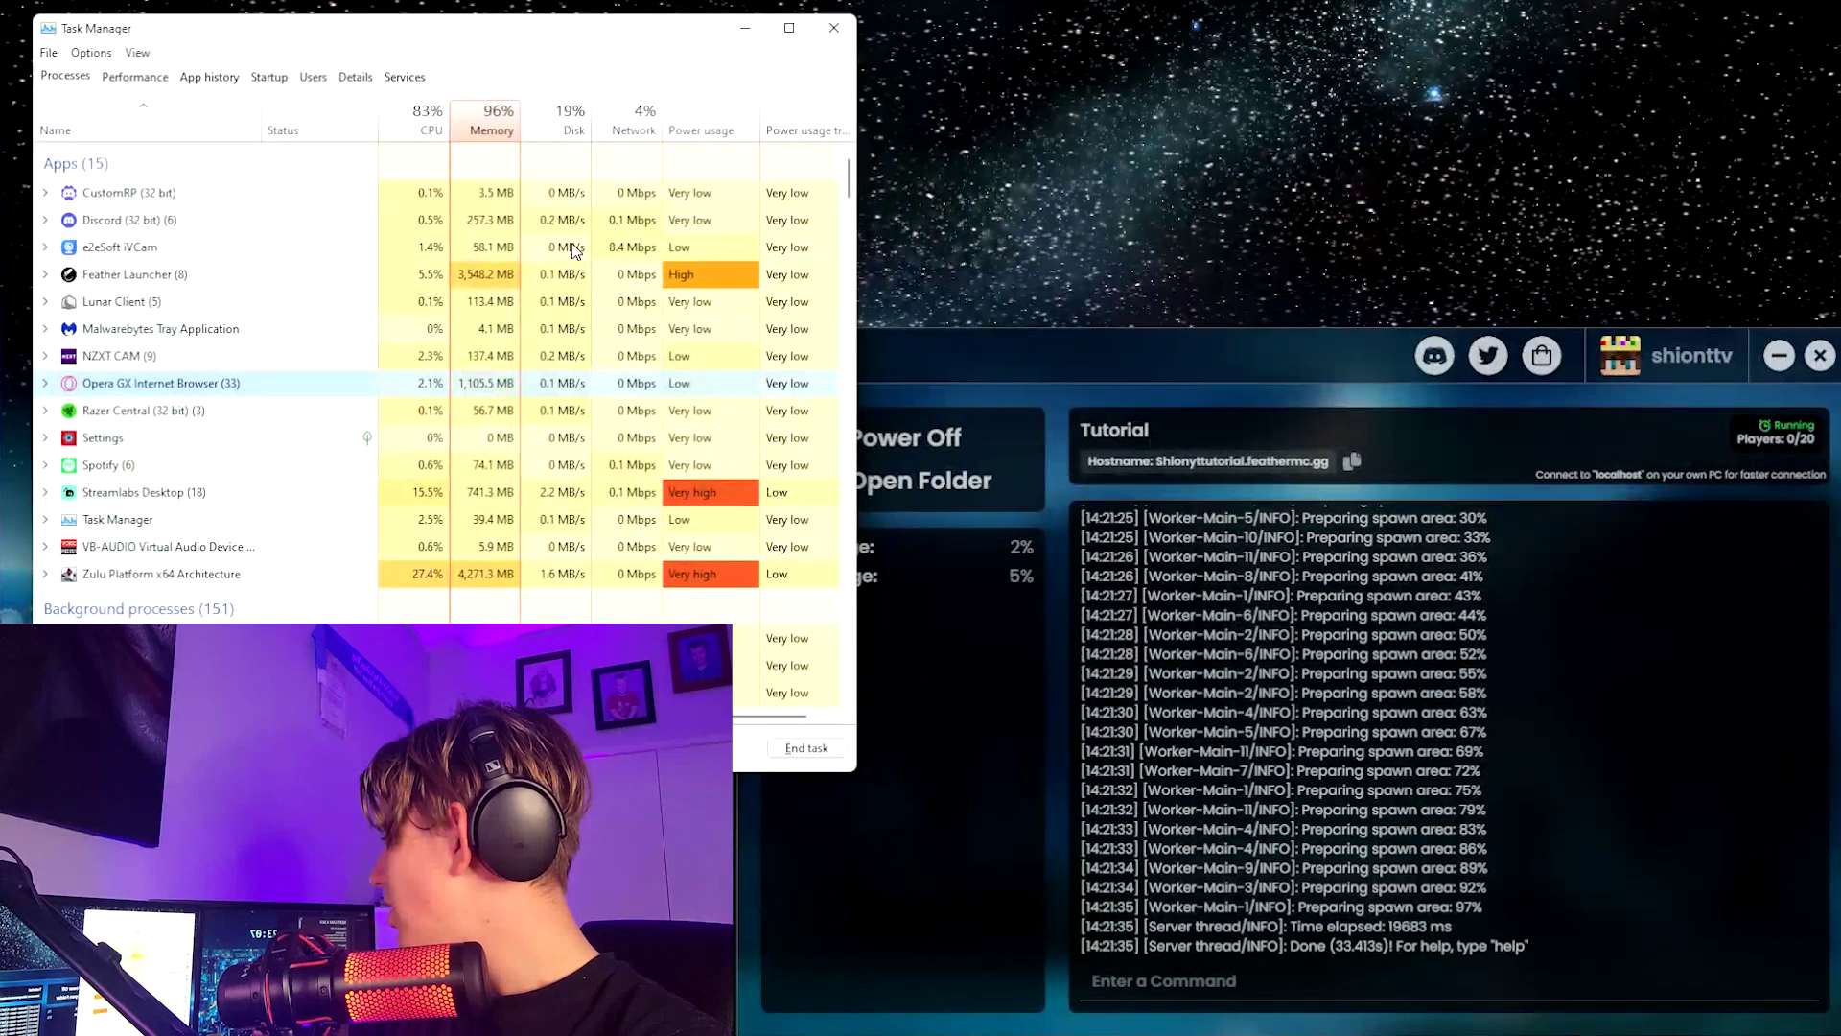
{"action": "left_click", "coordinate": [823, 745]}
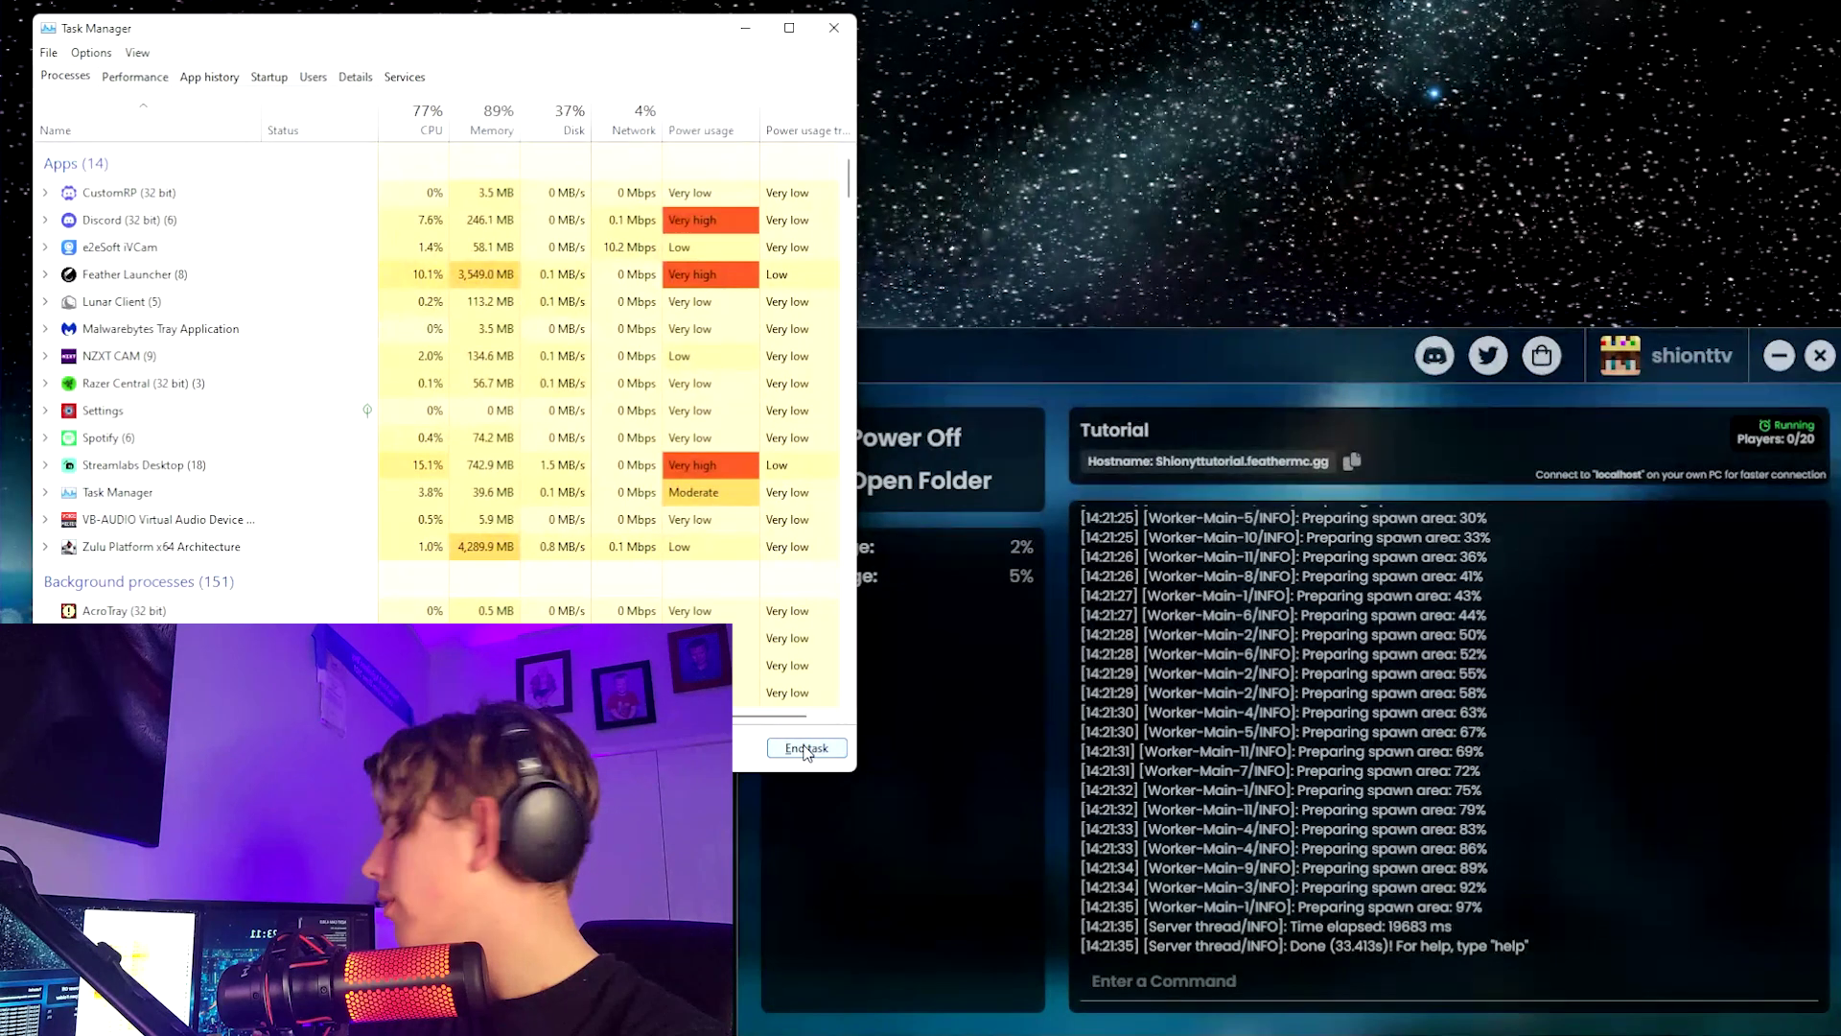
{"action": "left_click", "coordinate": [285, 330]}
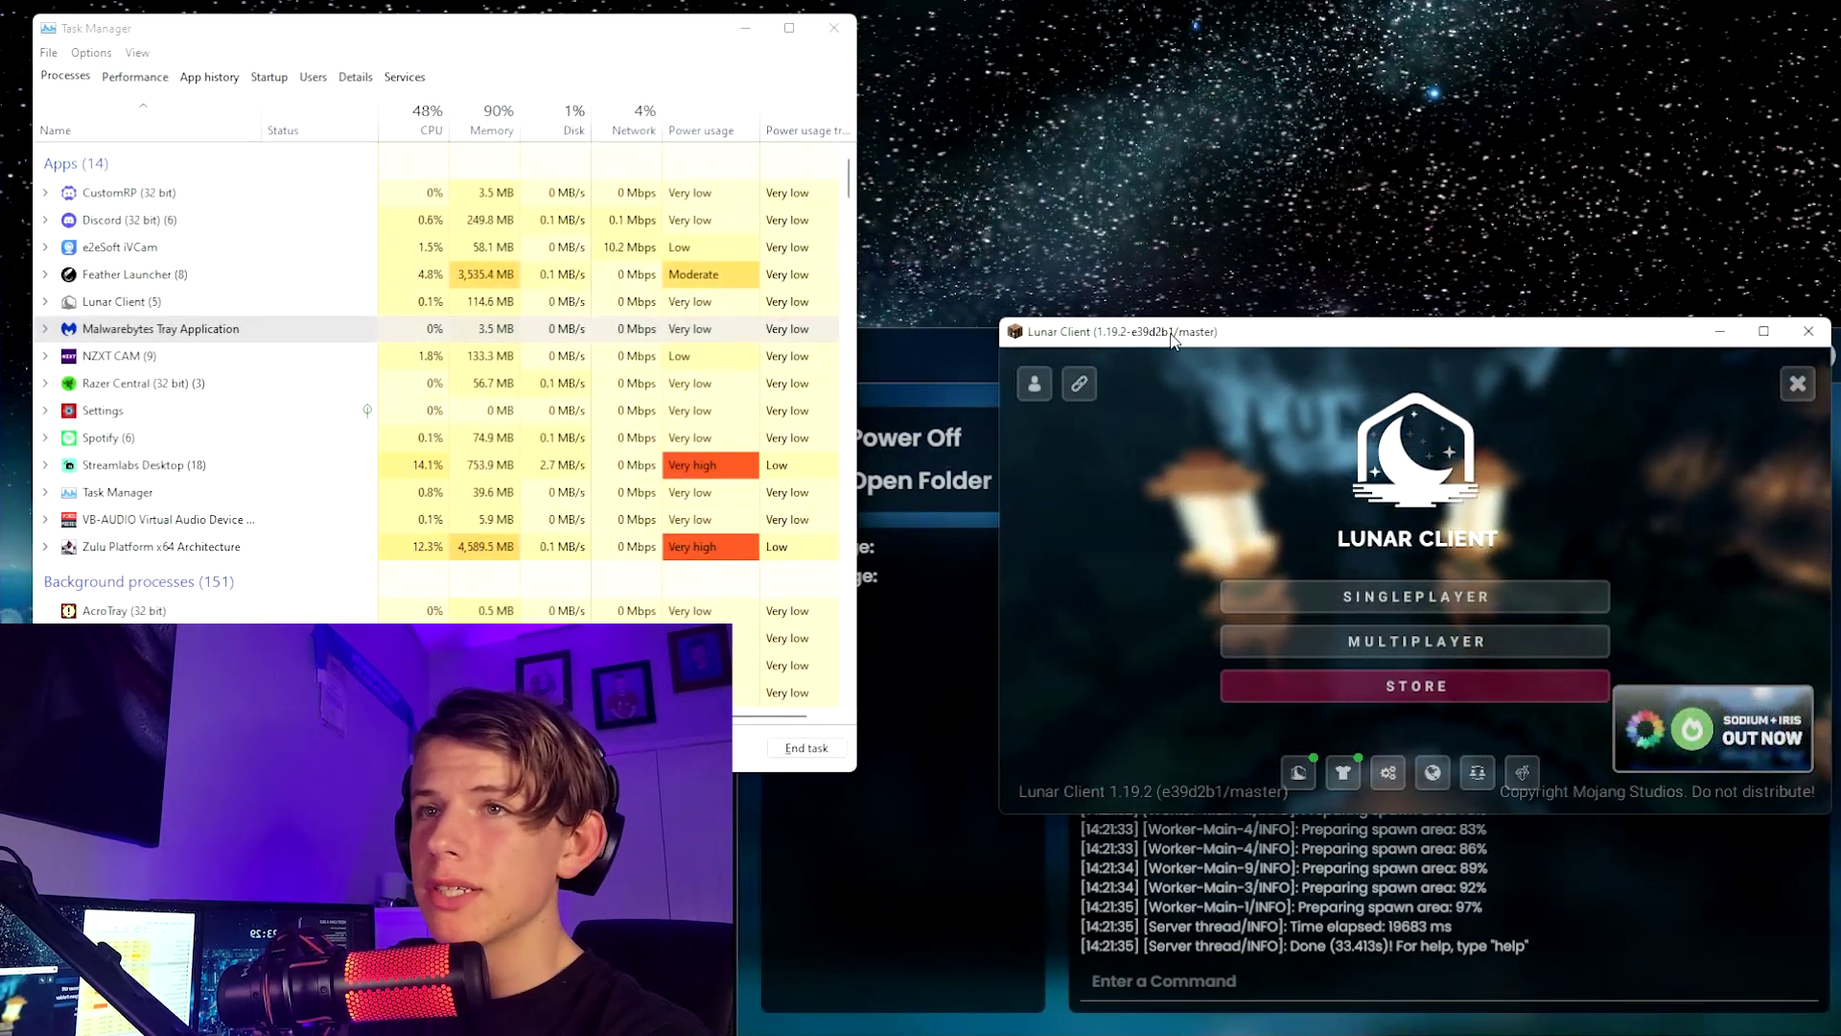
- Enlarge the Lunar Client game window and begin adding a new server to the multiplayer list
{"action": "left_click_drag", "start_coordinate": [1182, 344], "coordinate": [357, 2]}
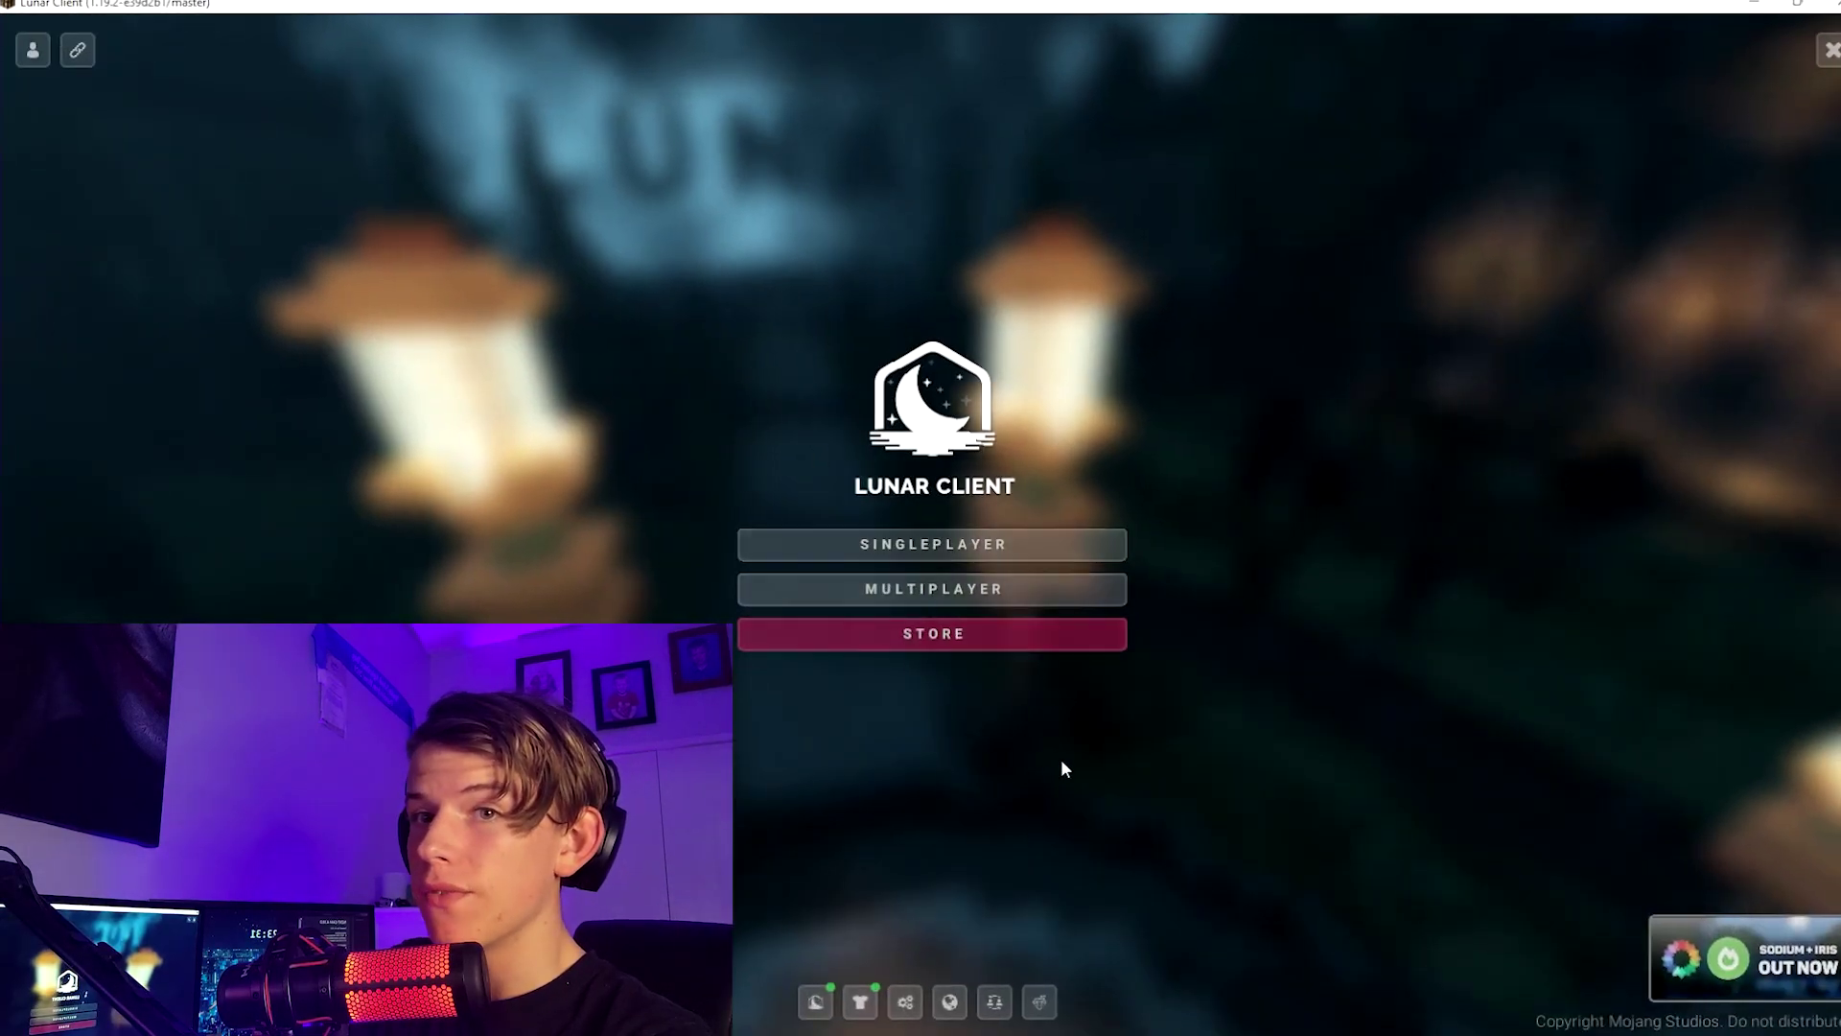
{"action": "left_click", "coordinate": [981, 593]}
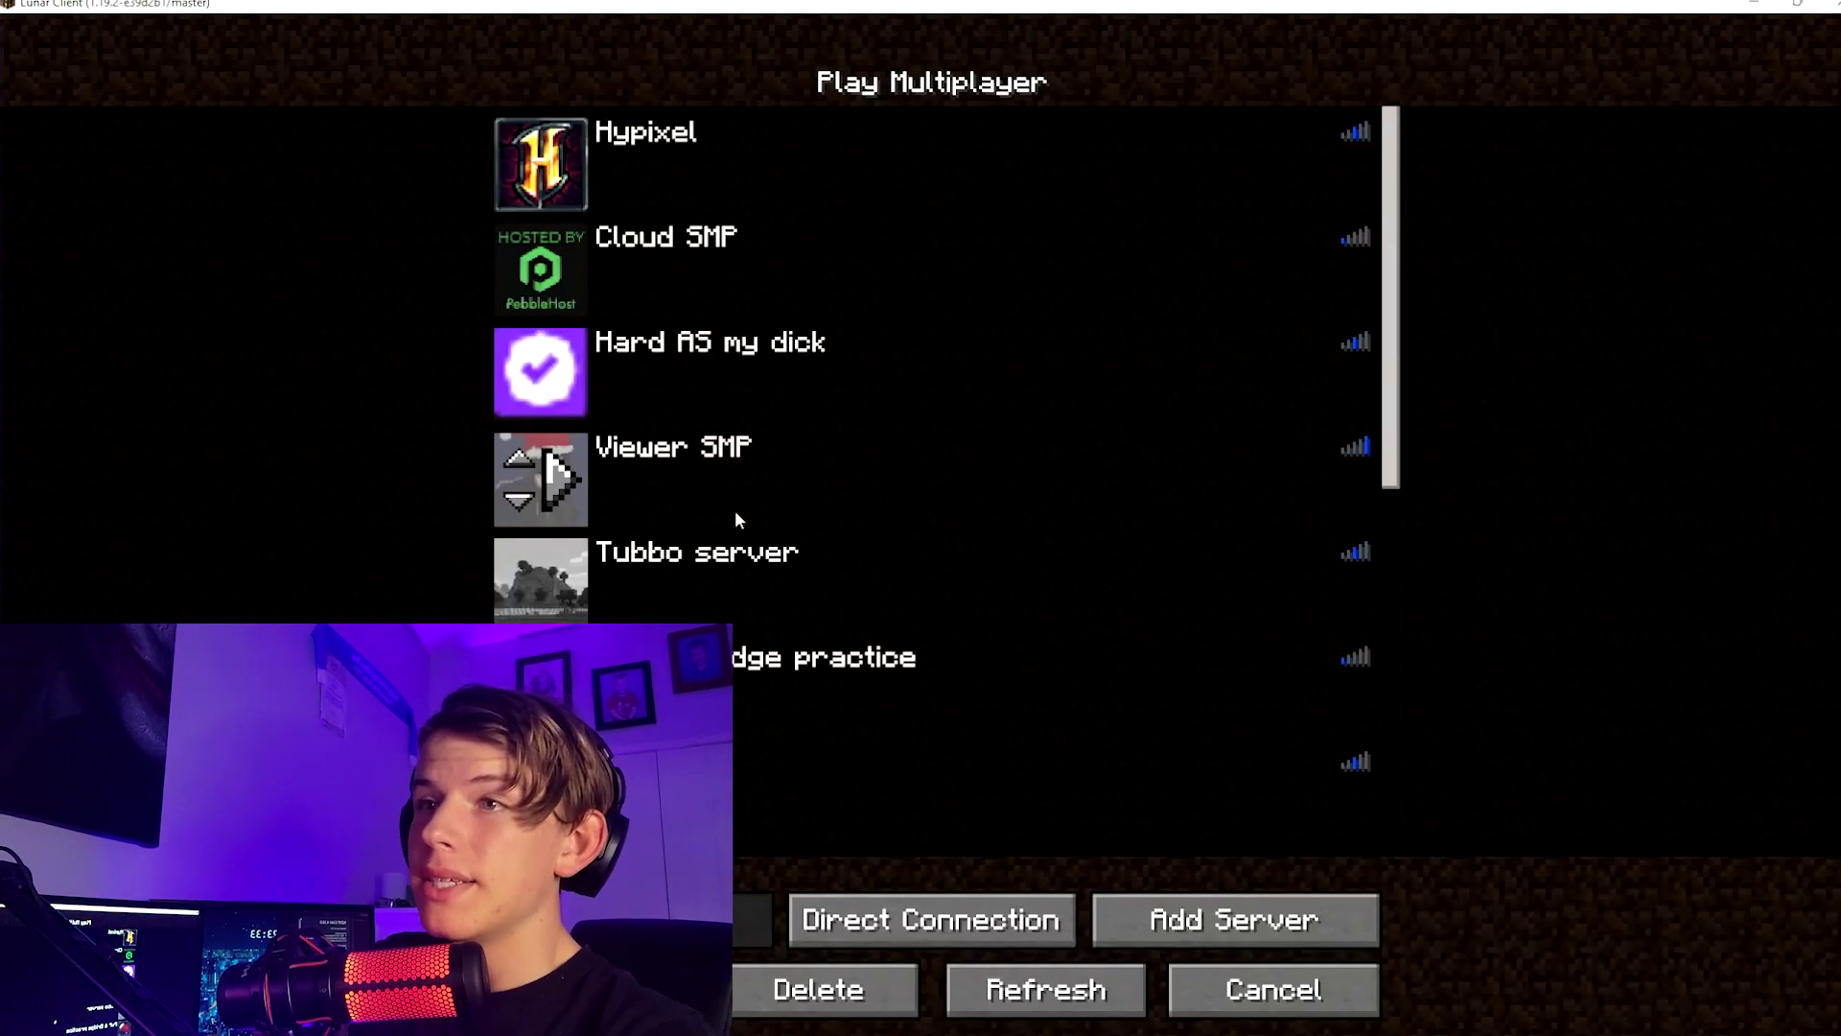
{"action": "scroll", "coordinate": [1159, 825], "scroll_direction": "down", "scroll_amount": 10}
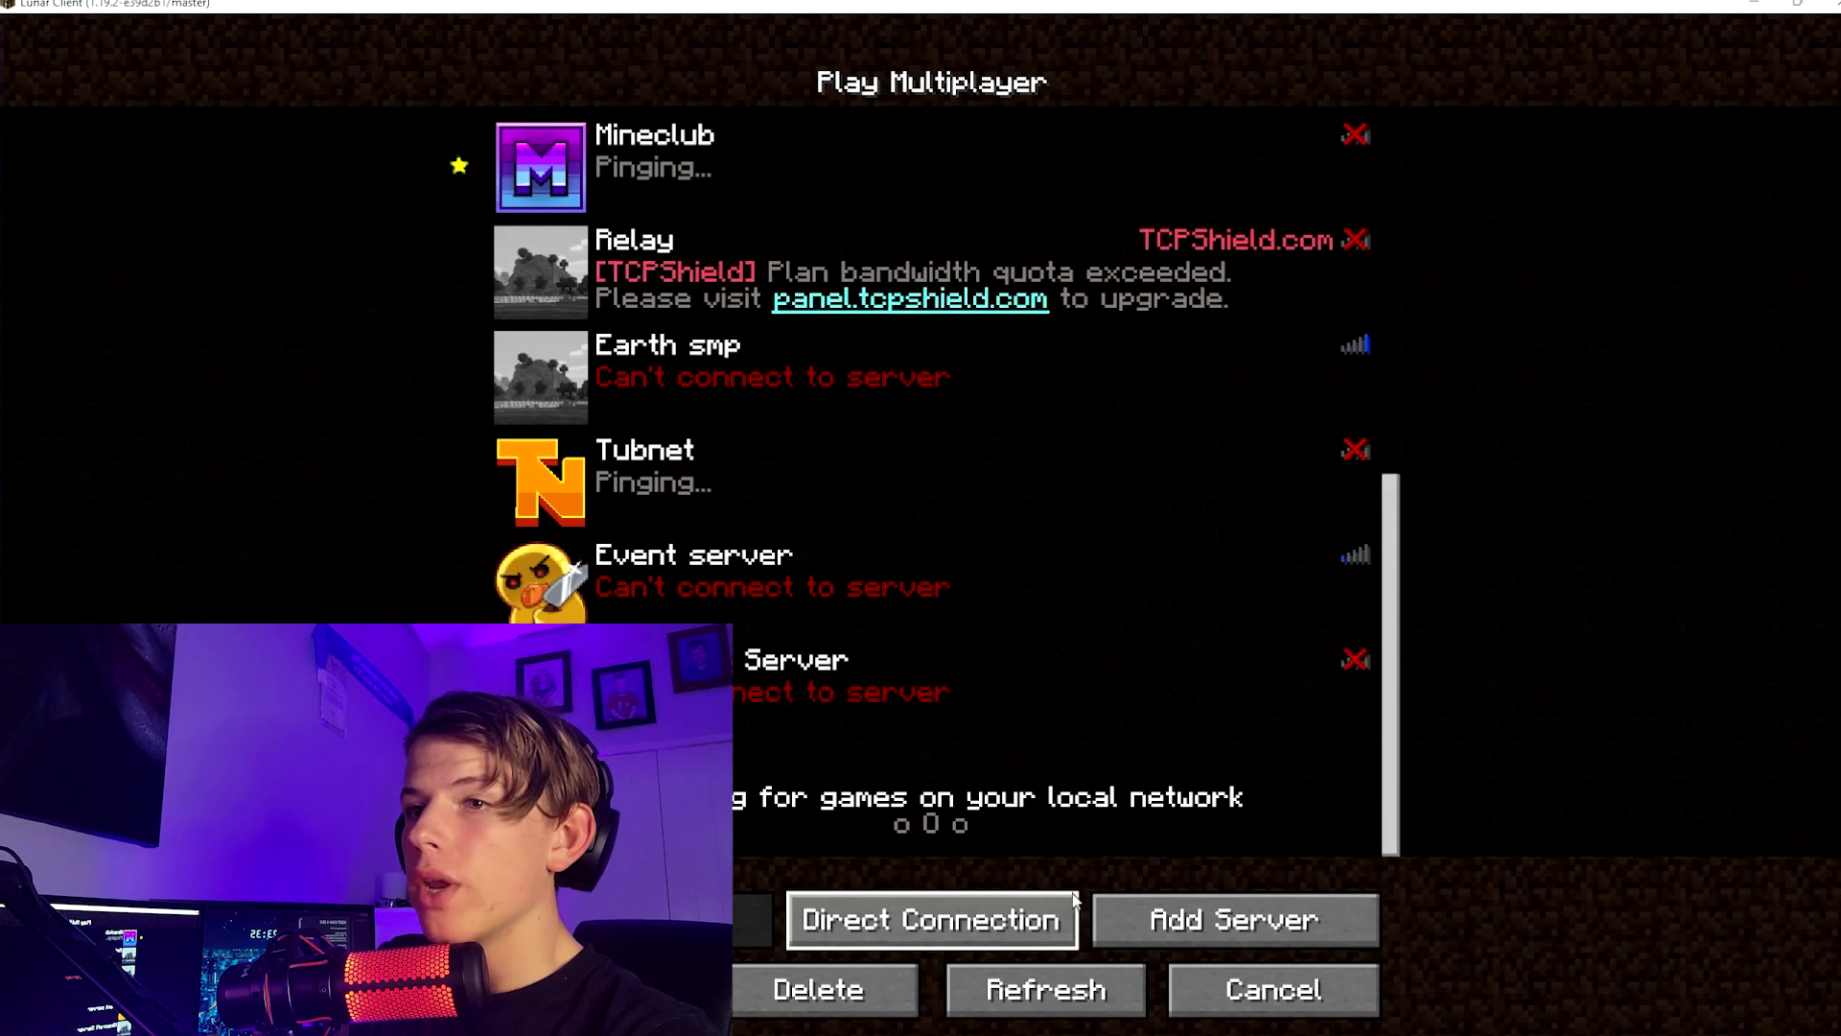
{"action": "left_click", "coordinate": [1167, 928]}
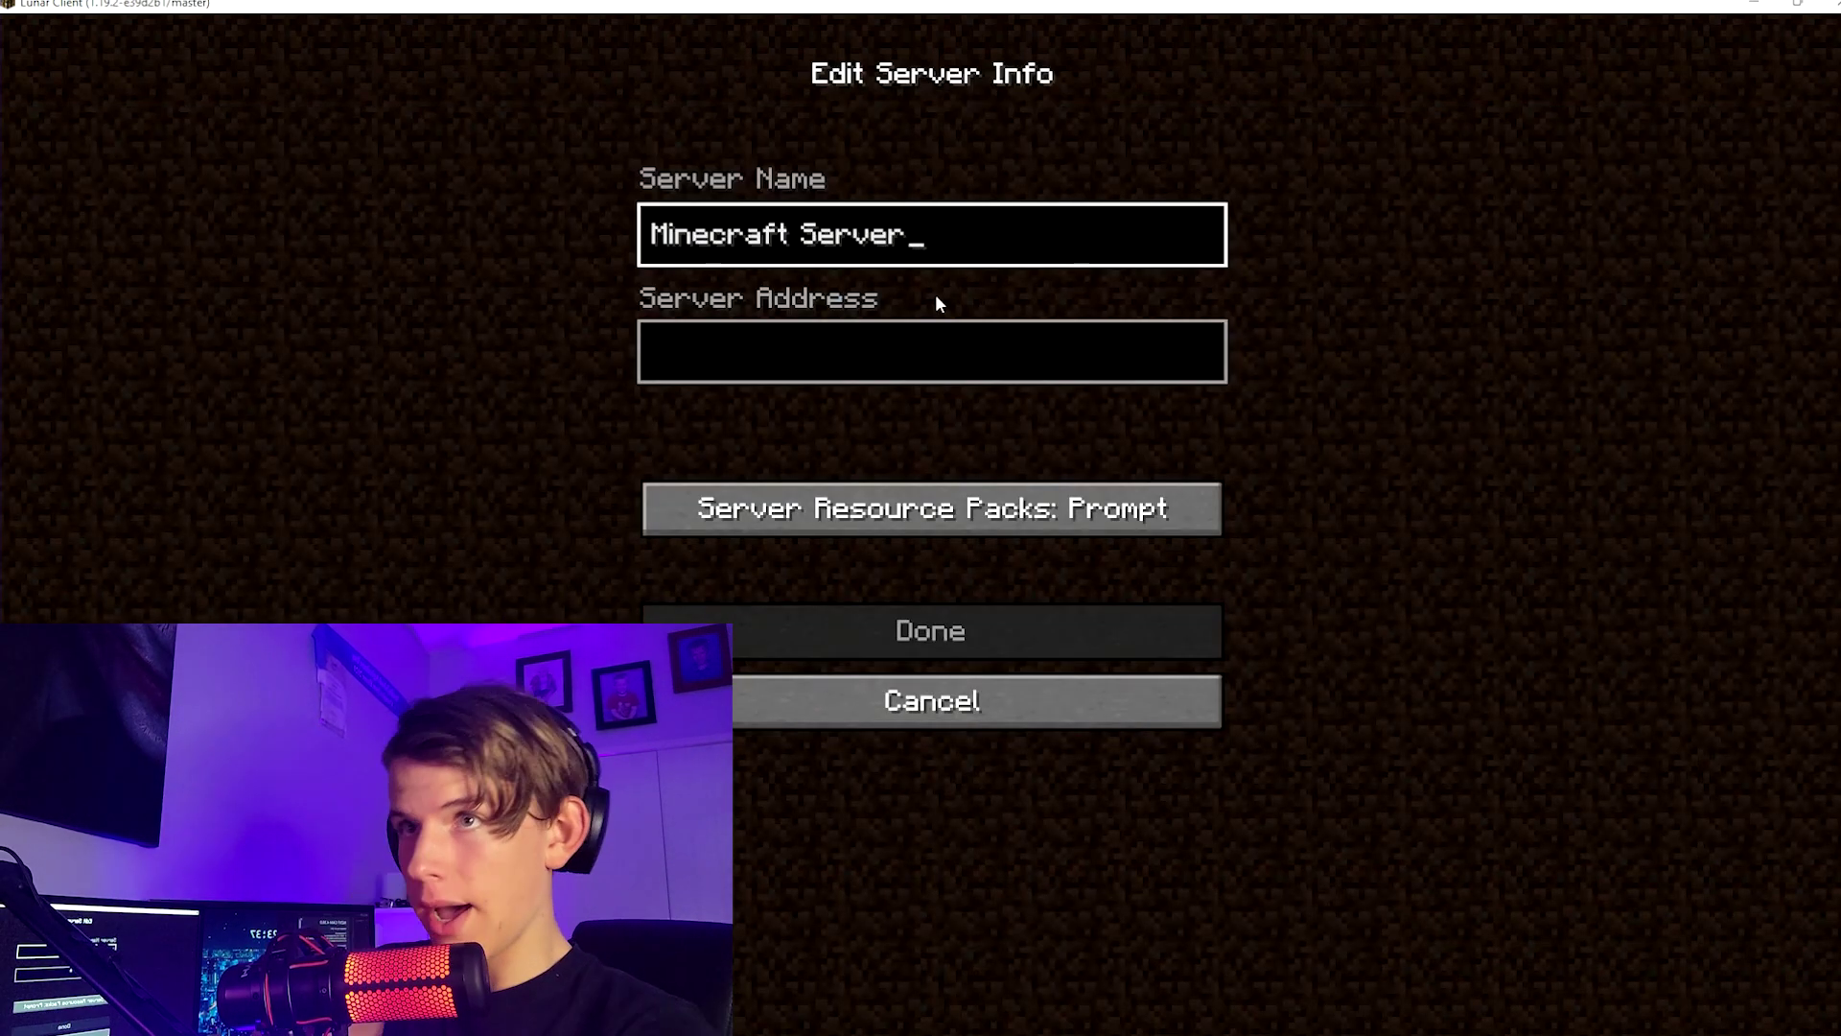
- Replace the default name of the new multiplayer server entry with Tutorial
{"action": "key", "text": "BackSpace"}
{"action": "key", "text": "BackSpace"}
{"action": "key", "text": "BackSpace"}
{"action": "key", "text": "BackSpace"}
{"action": "key", "text": "BackSpace"}
{"action": "key", "text": "BackSpace"}
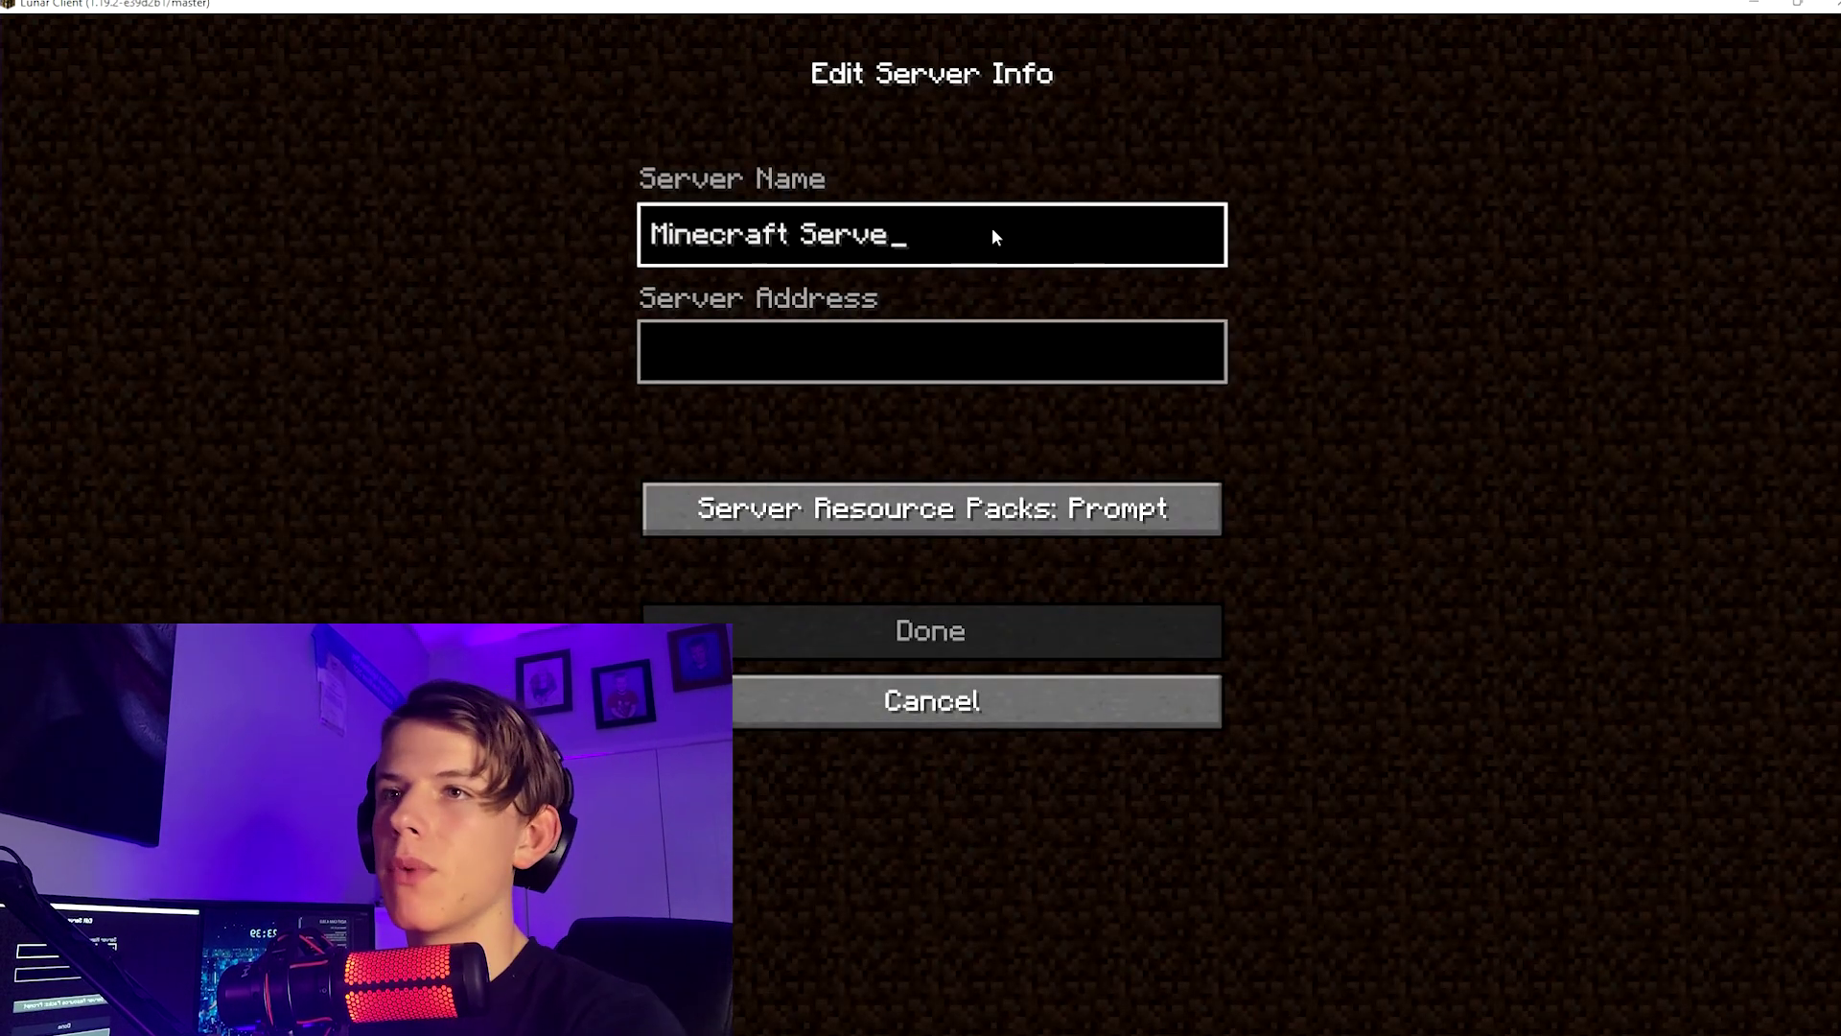
{"action": "key", "text": "BackSpace"}
{"action": "key", "text": "BackSpace"}
{"action": "key", "text": "BackSpace"}
{"action": "key", "text": "BackSpace"}
{"action": "key", "text": "BackSpace"}
{"action": "key", "text": "BackSpace"}
{"action": "key", "text": "BackSpace"}
{"action": "key", "text": "BackSpace"}
{"action": "key", "text": "BackSpace"}
{"action": "key", "text": "BackSpace"}
{"action": "type", "text": "Tutorial"}
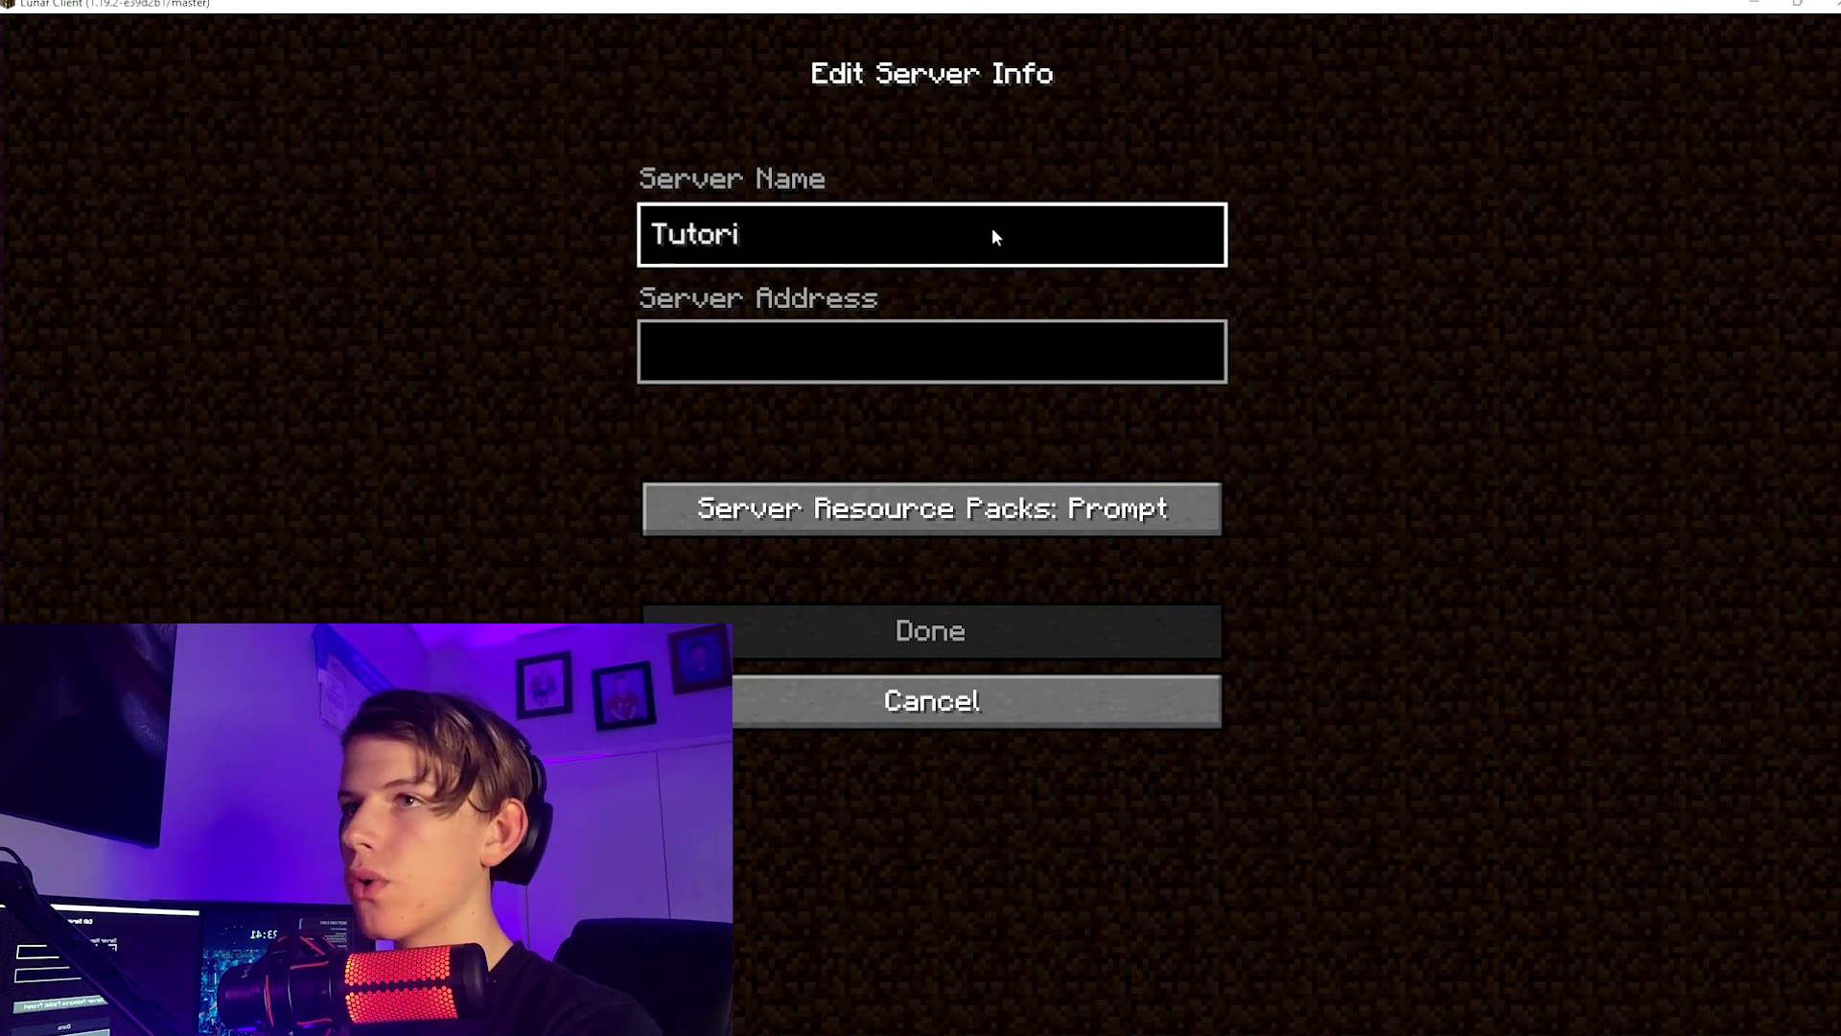
{"action": "key", "text": "Tab"}
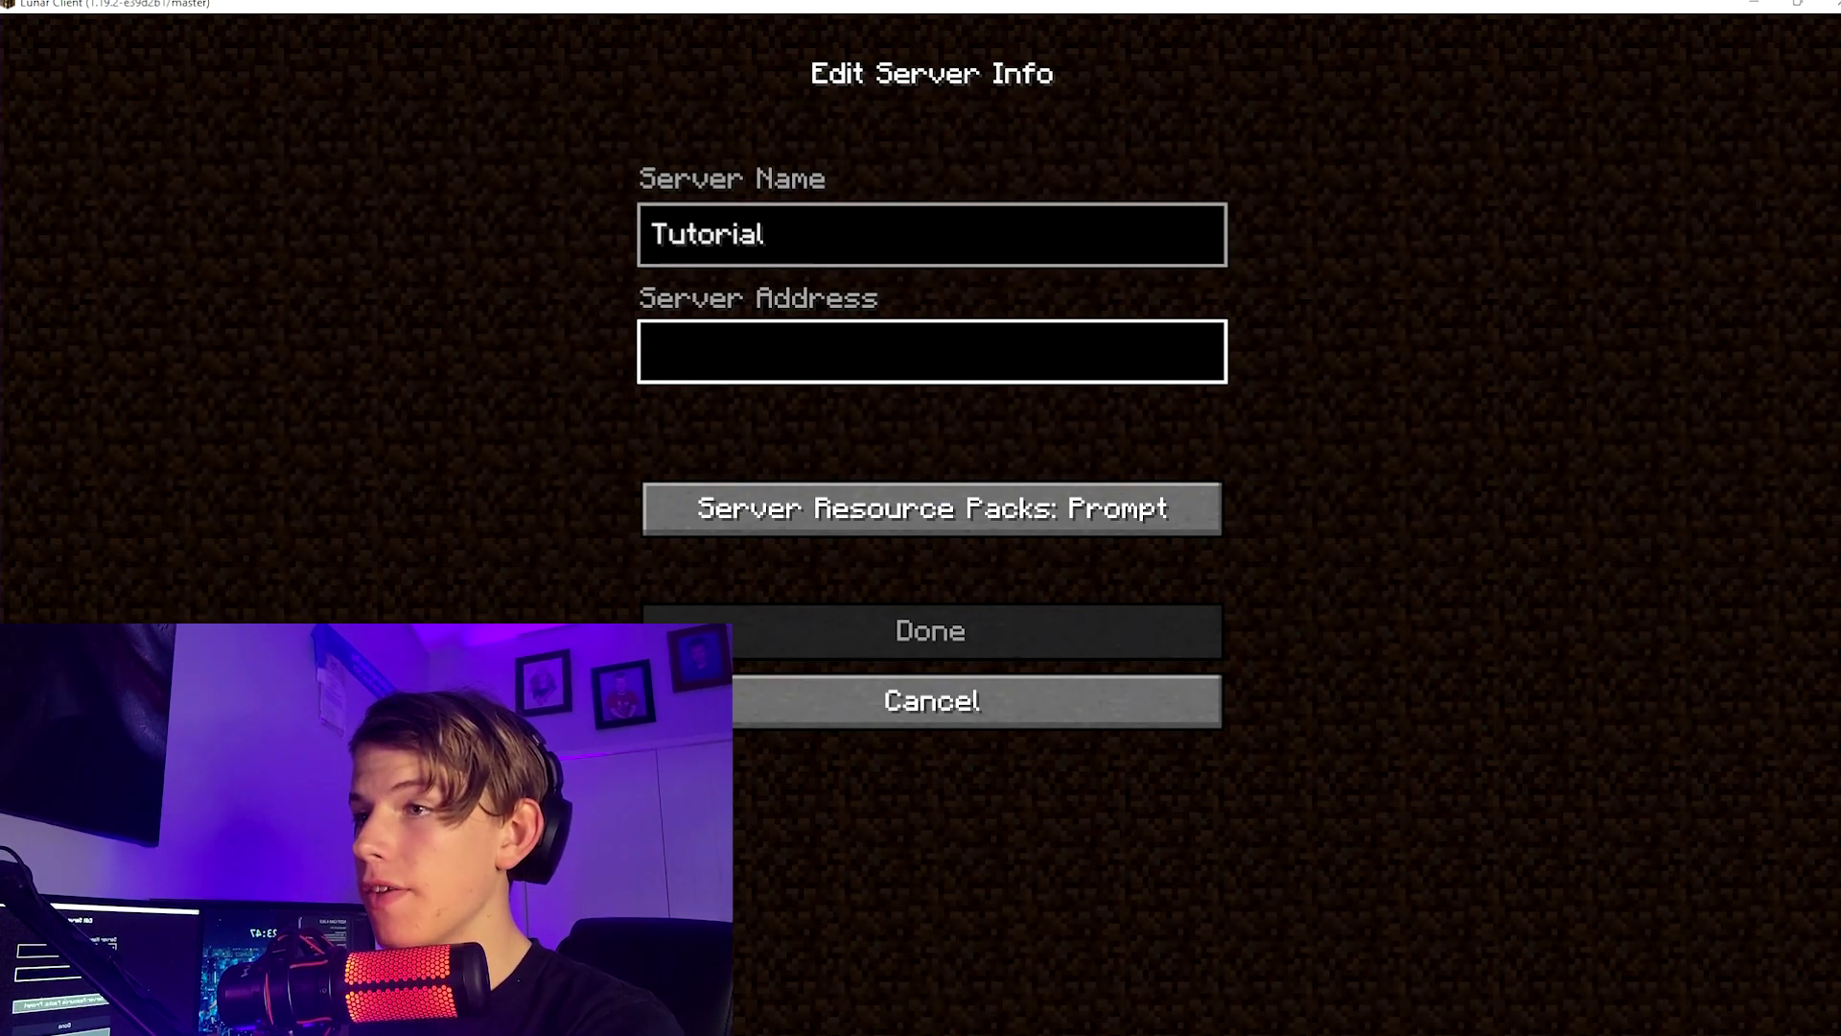
- Copy the Tutorial server's hostname from Feather, paste it as the entry's server address, and save the entry
{"action": "key", "text": "alt+Tab"}
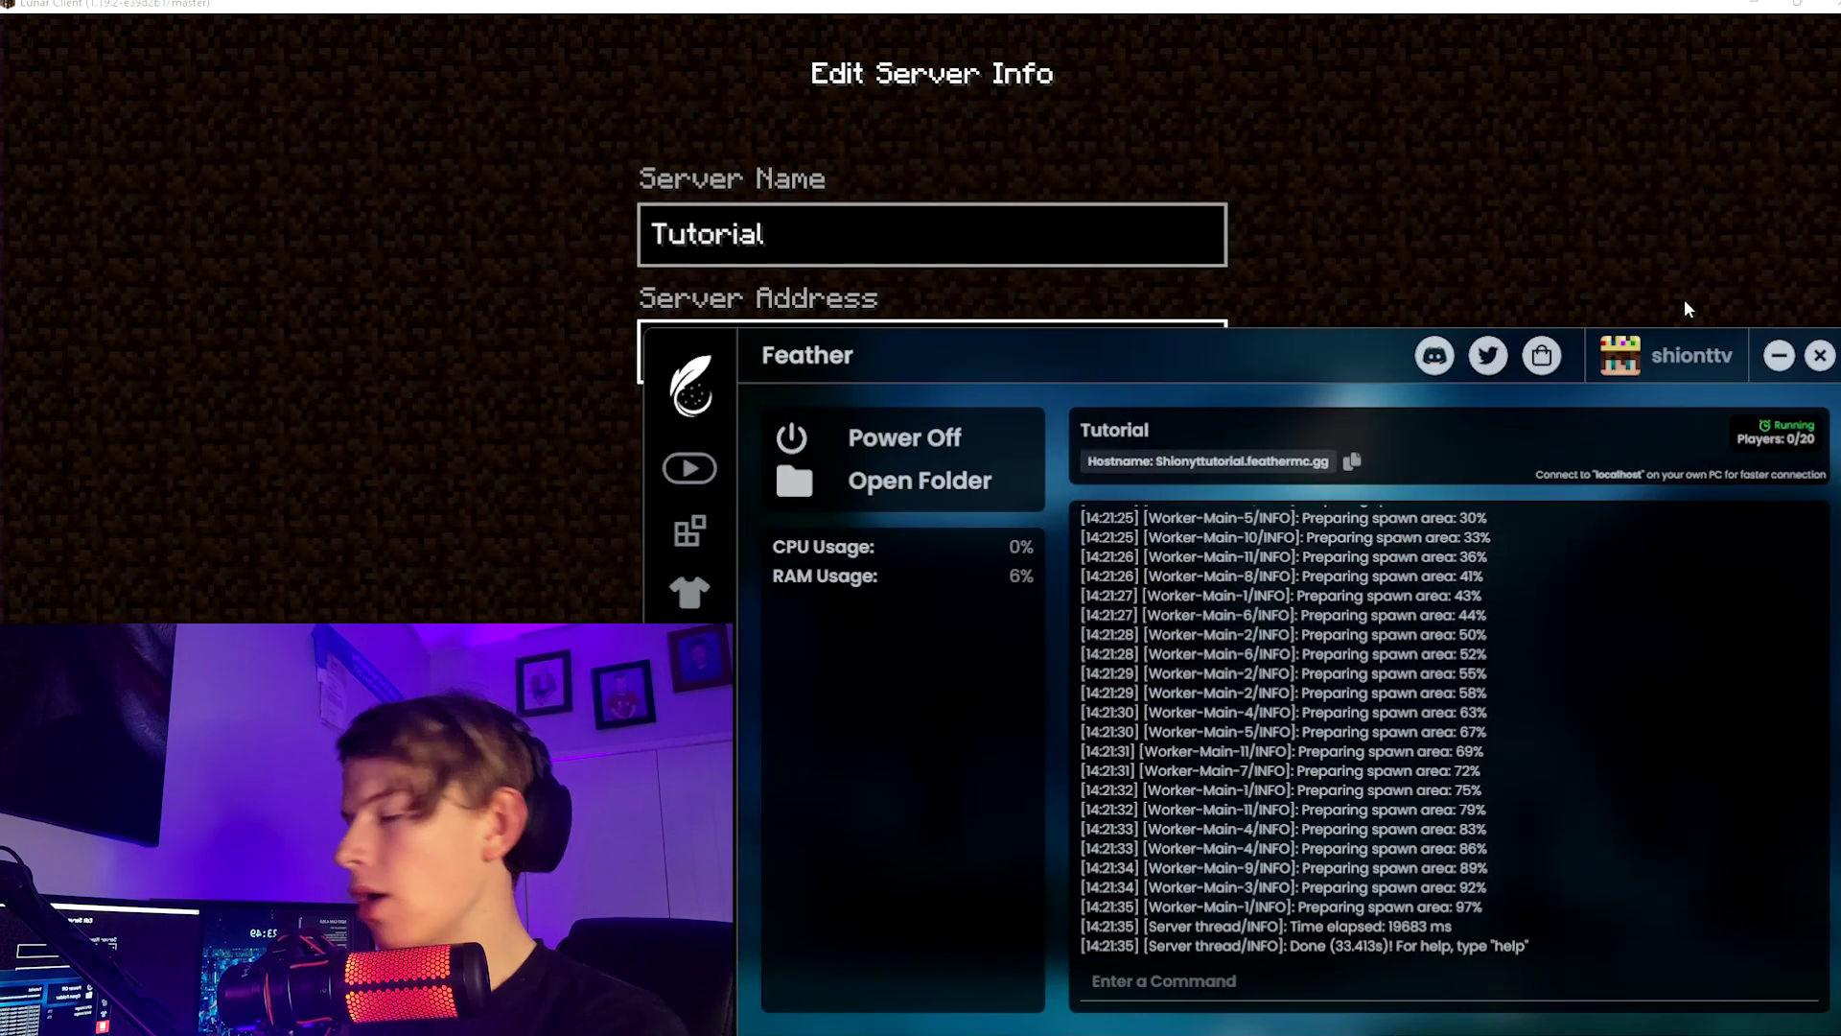
{"action": "left_click", "coordinate": [1352, 462]}
{"action": "left_click", "coordinate": [1333, 285]}
{"action": "left_click", "coordinate": [998, 381]}
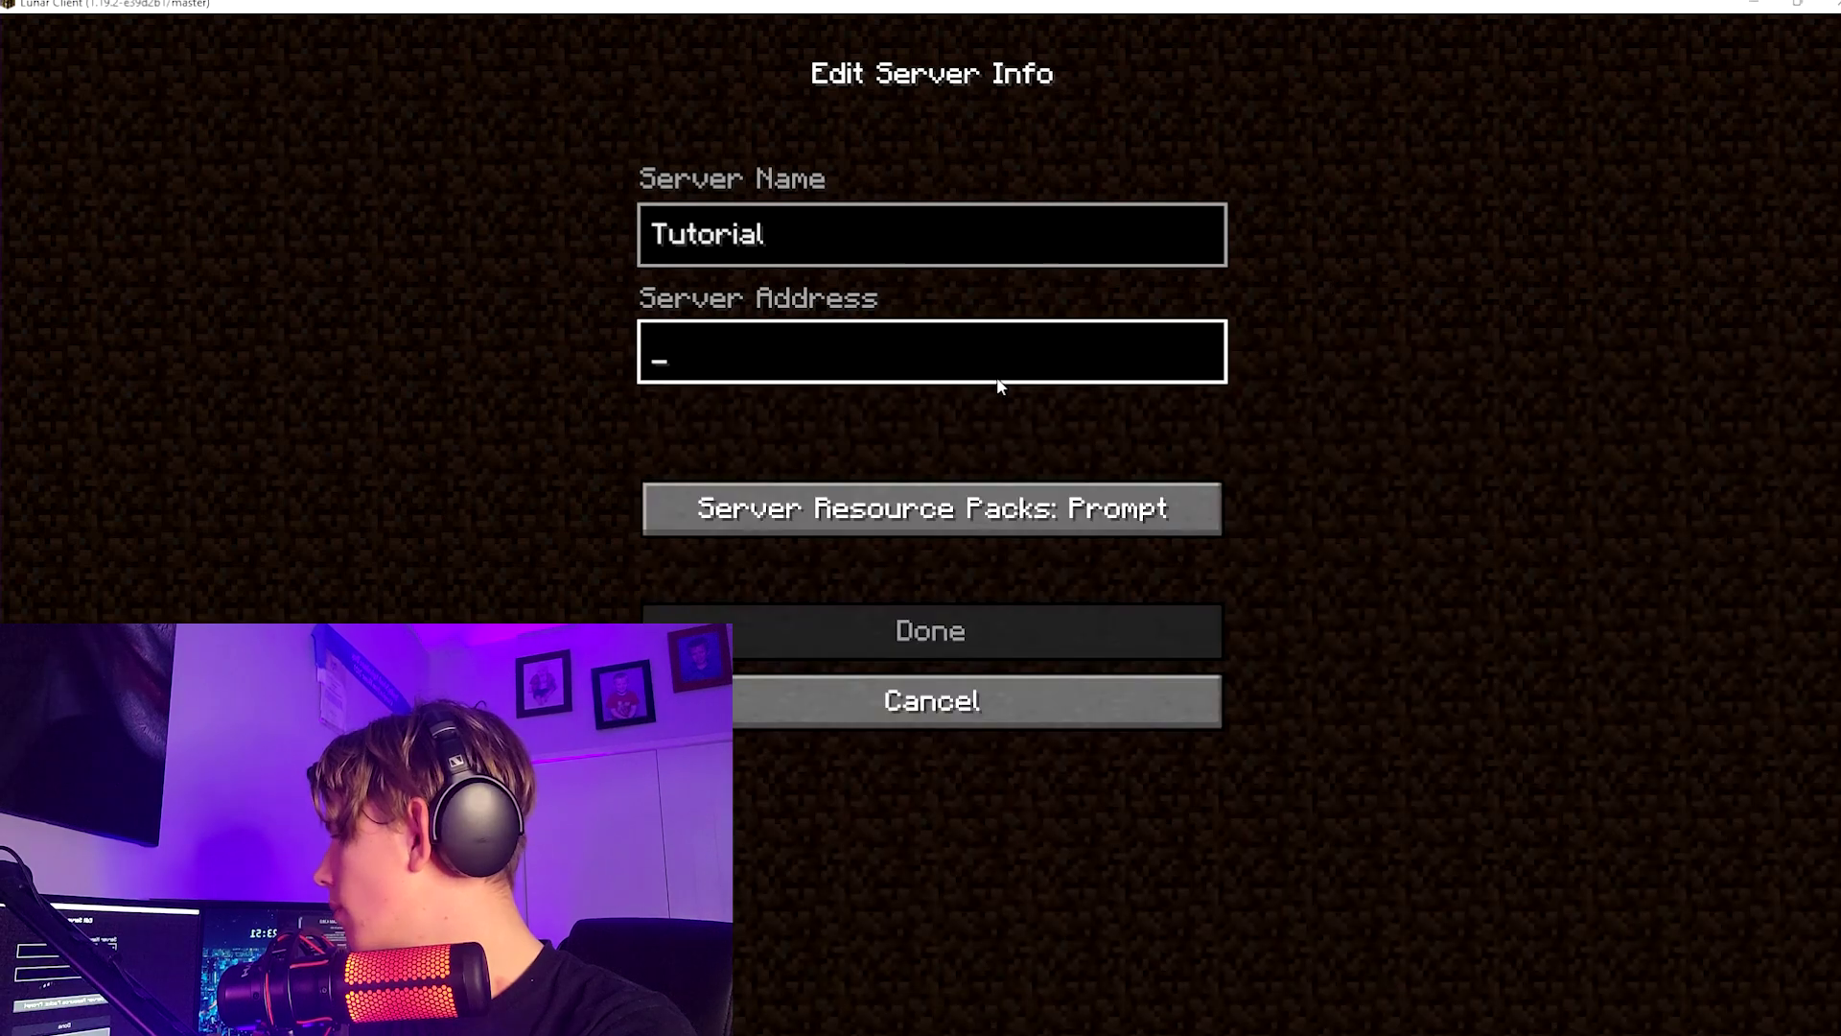
{"action": "key", "text": "ctrl+v"}
{"action": "left_click", "coordinate": [953, 628]}
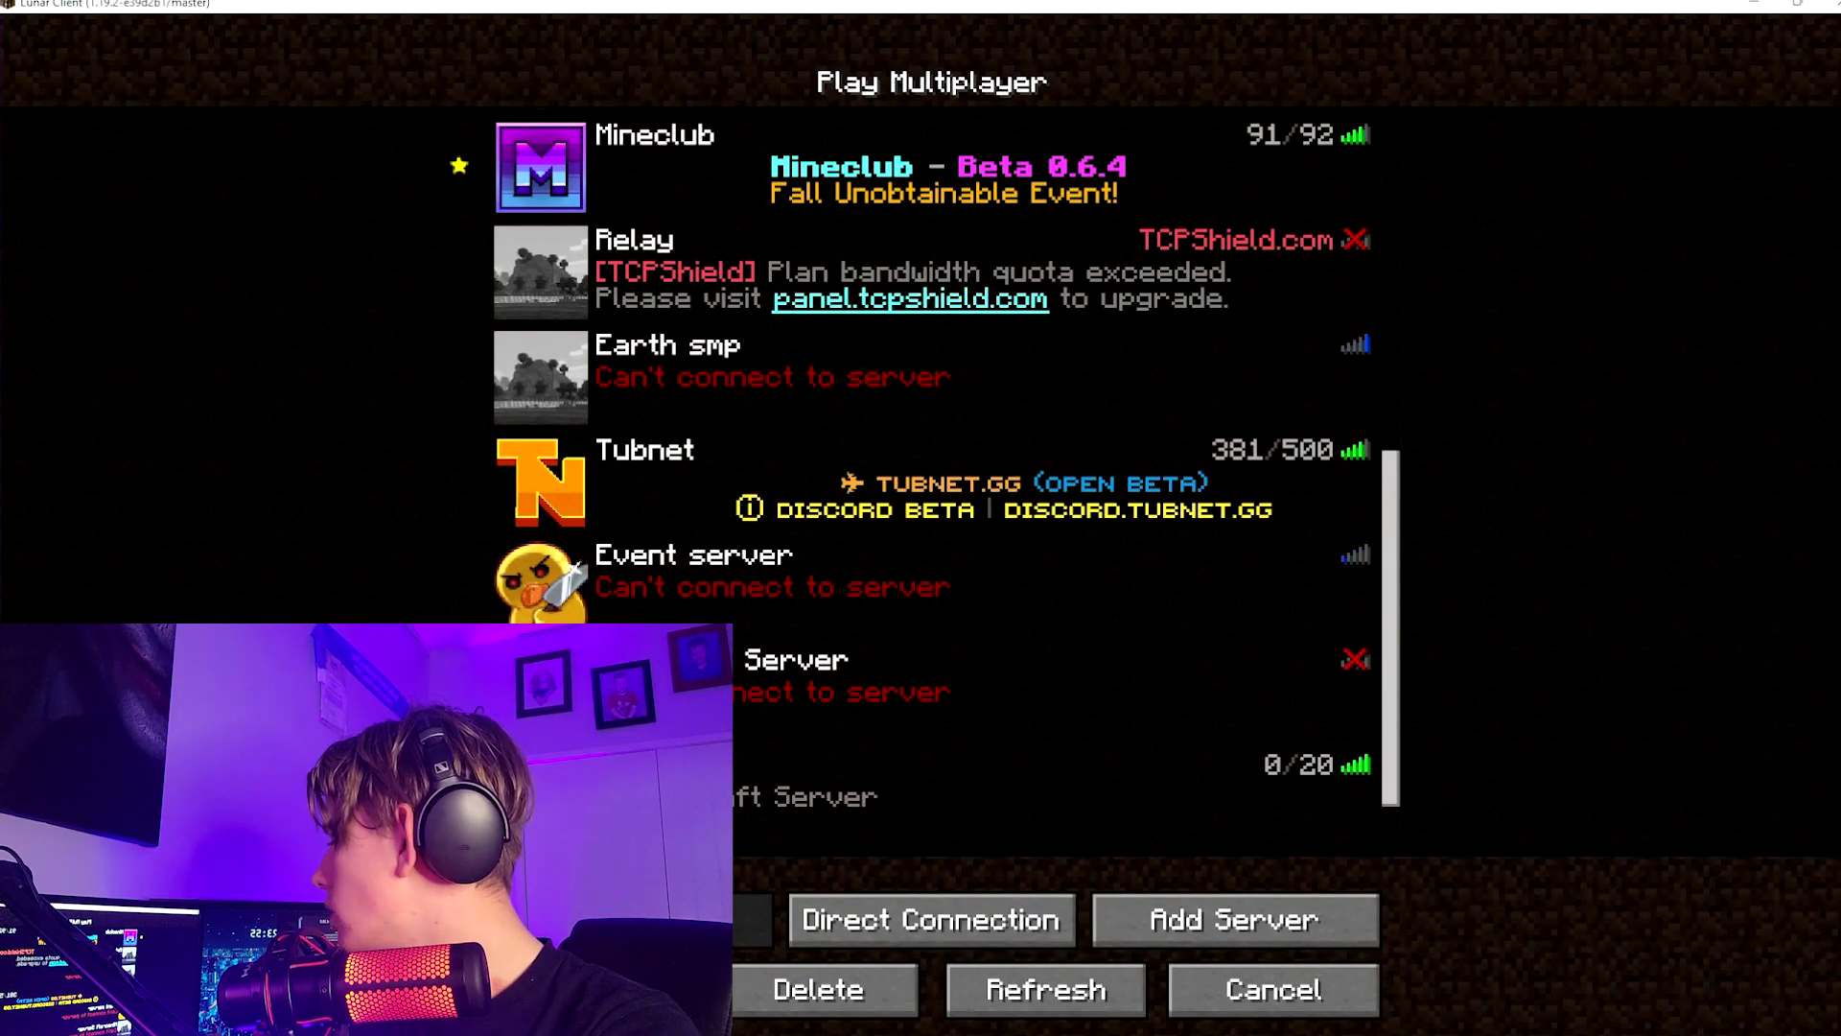
- Join the Tutorial server and walk around its world, pausing at the game menu
{"action": "key", "text": "Return"}
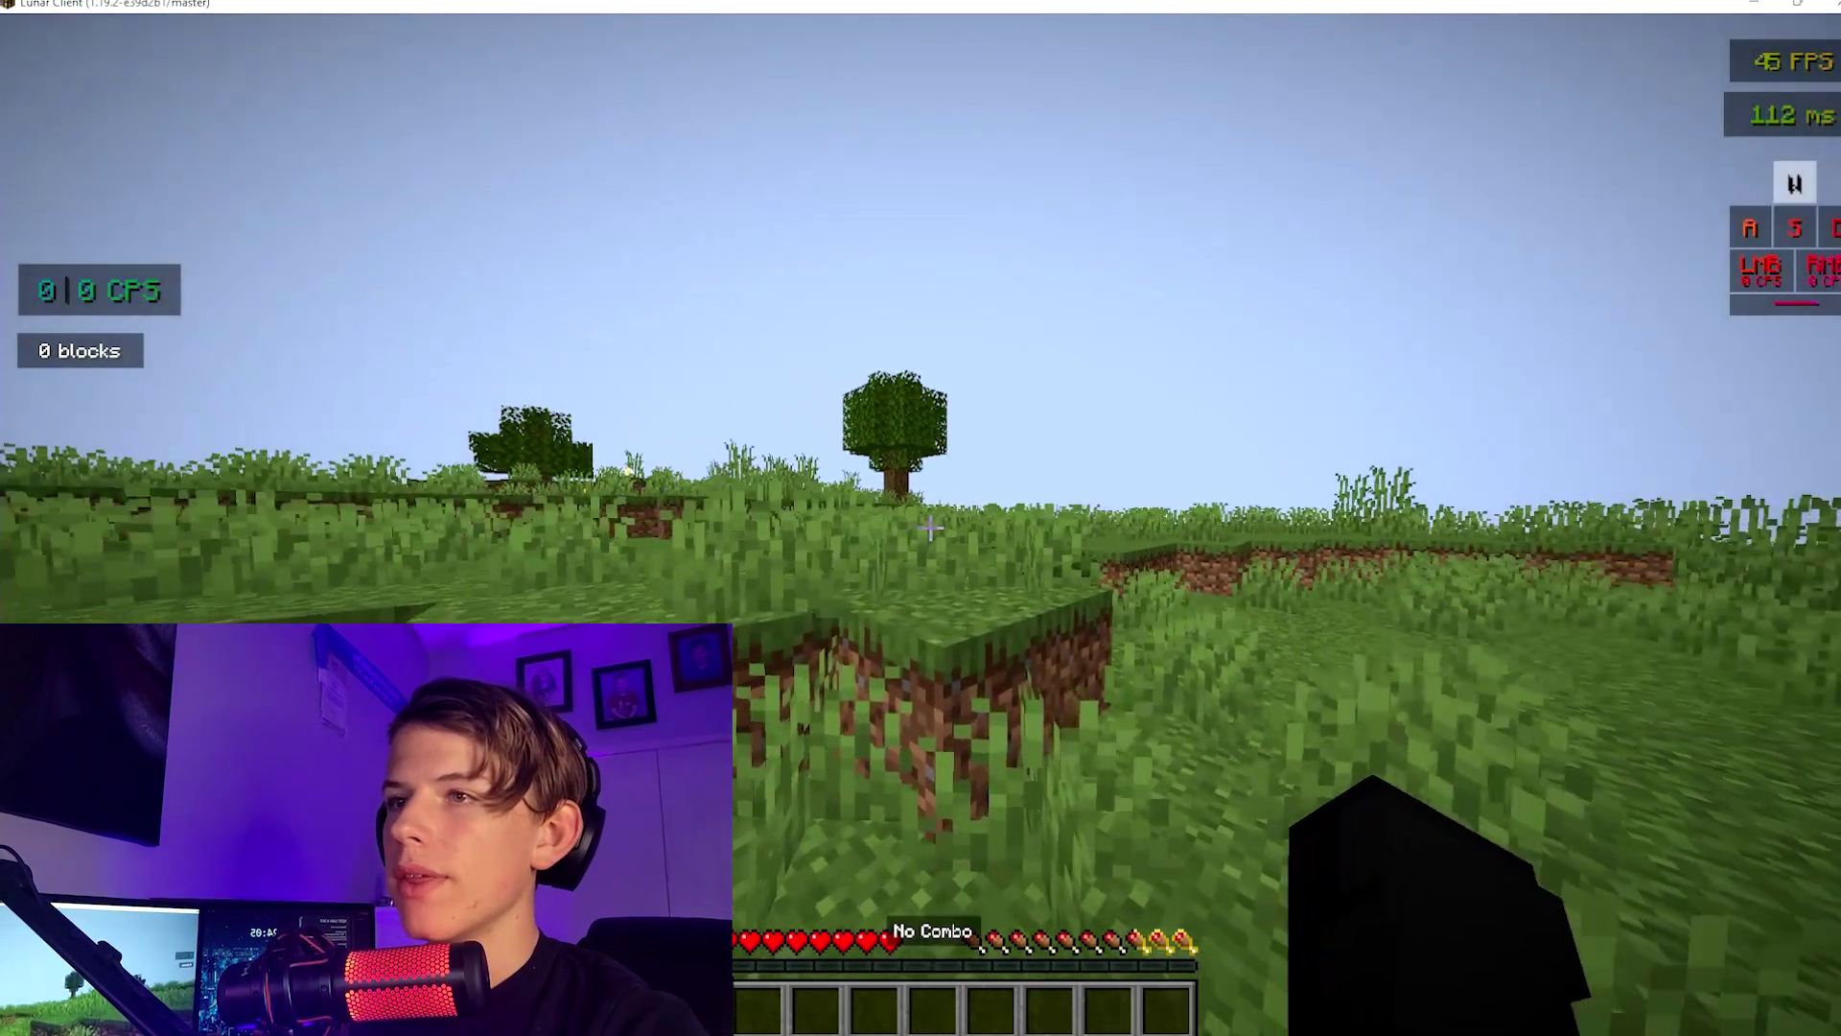
{"action": "key", "text": "w"}
{"action": "key", "text": "w"}
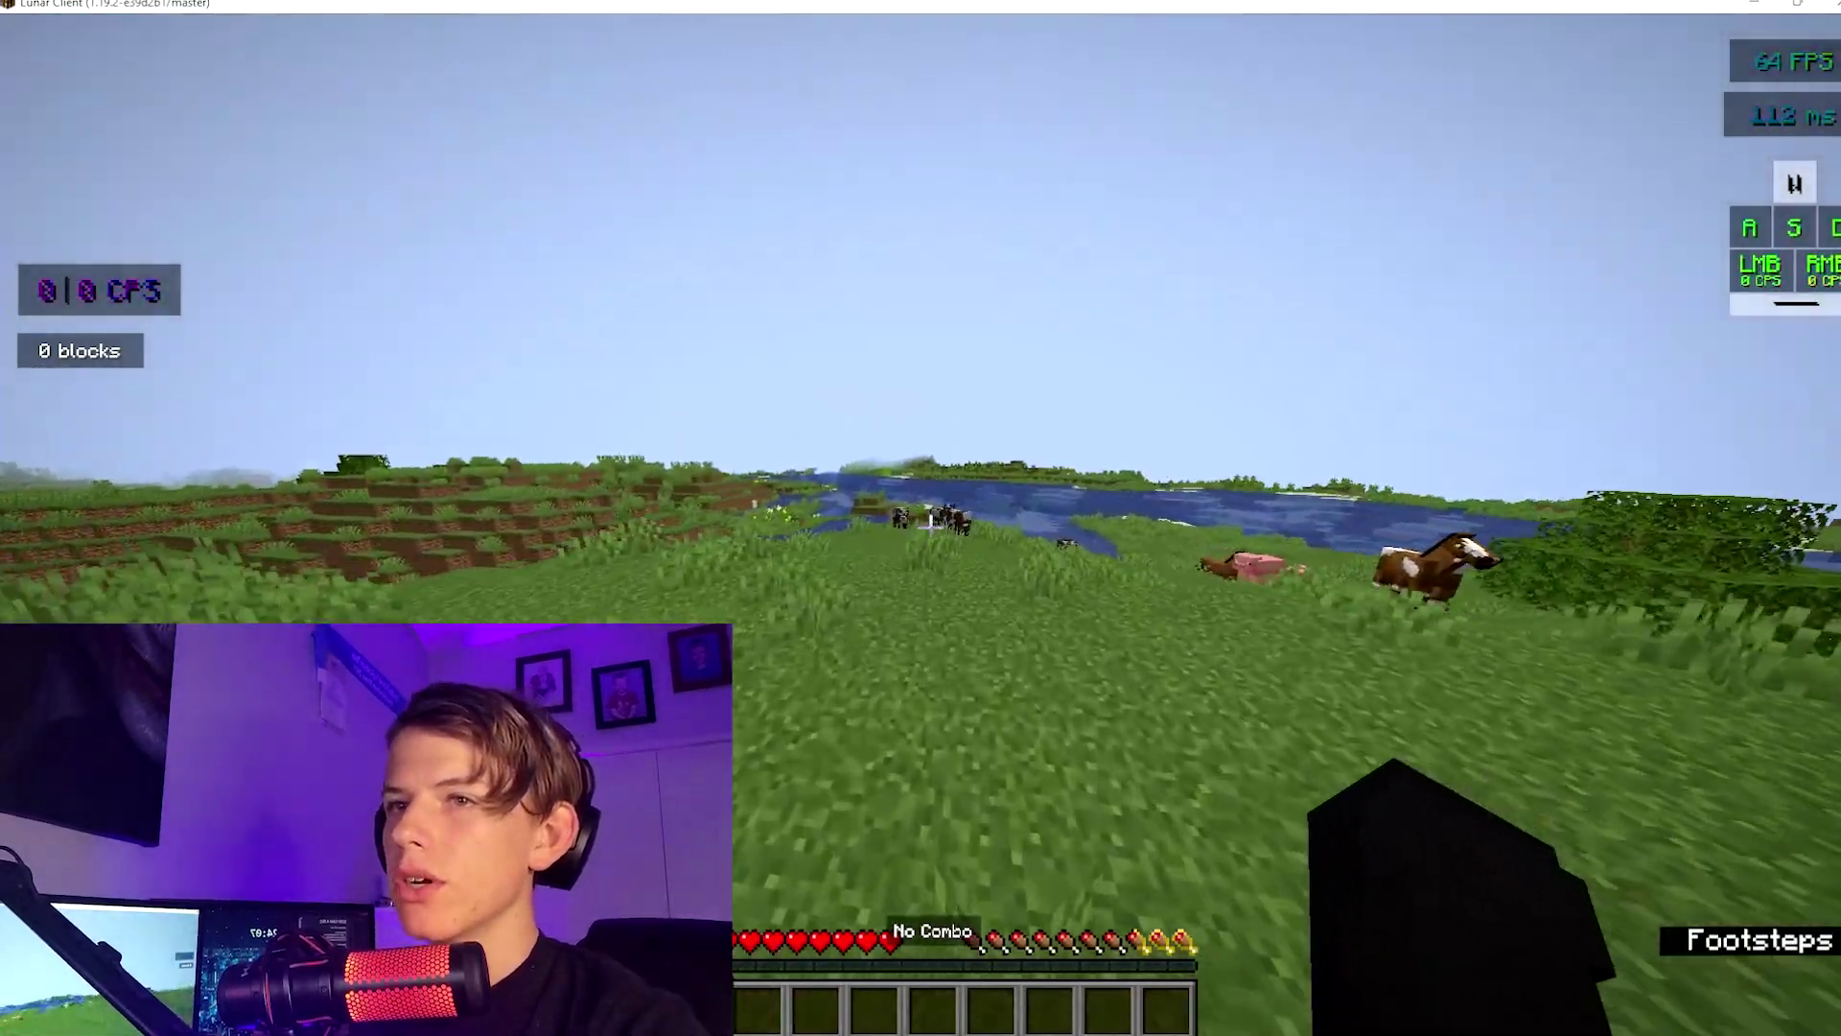
{"action": "key", "text": "w"}
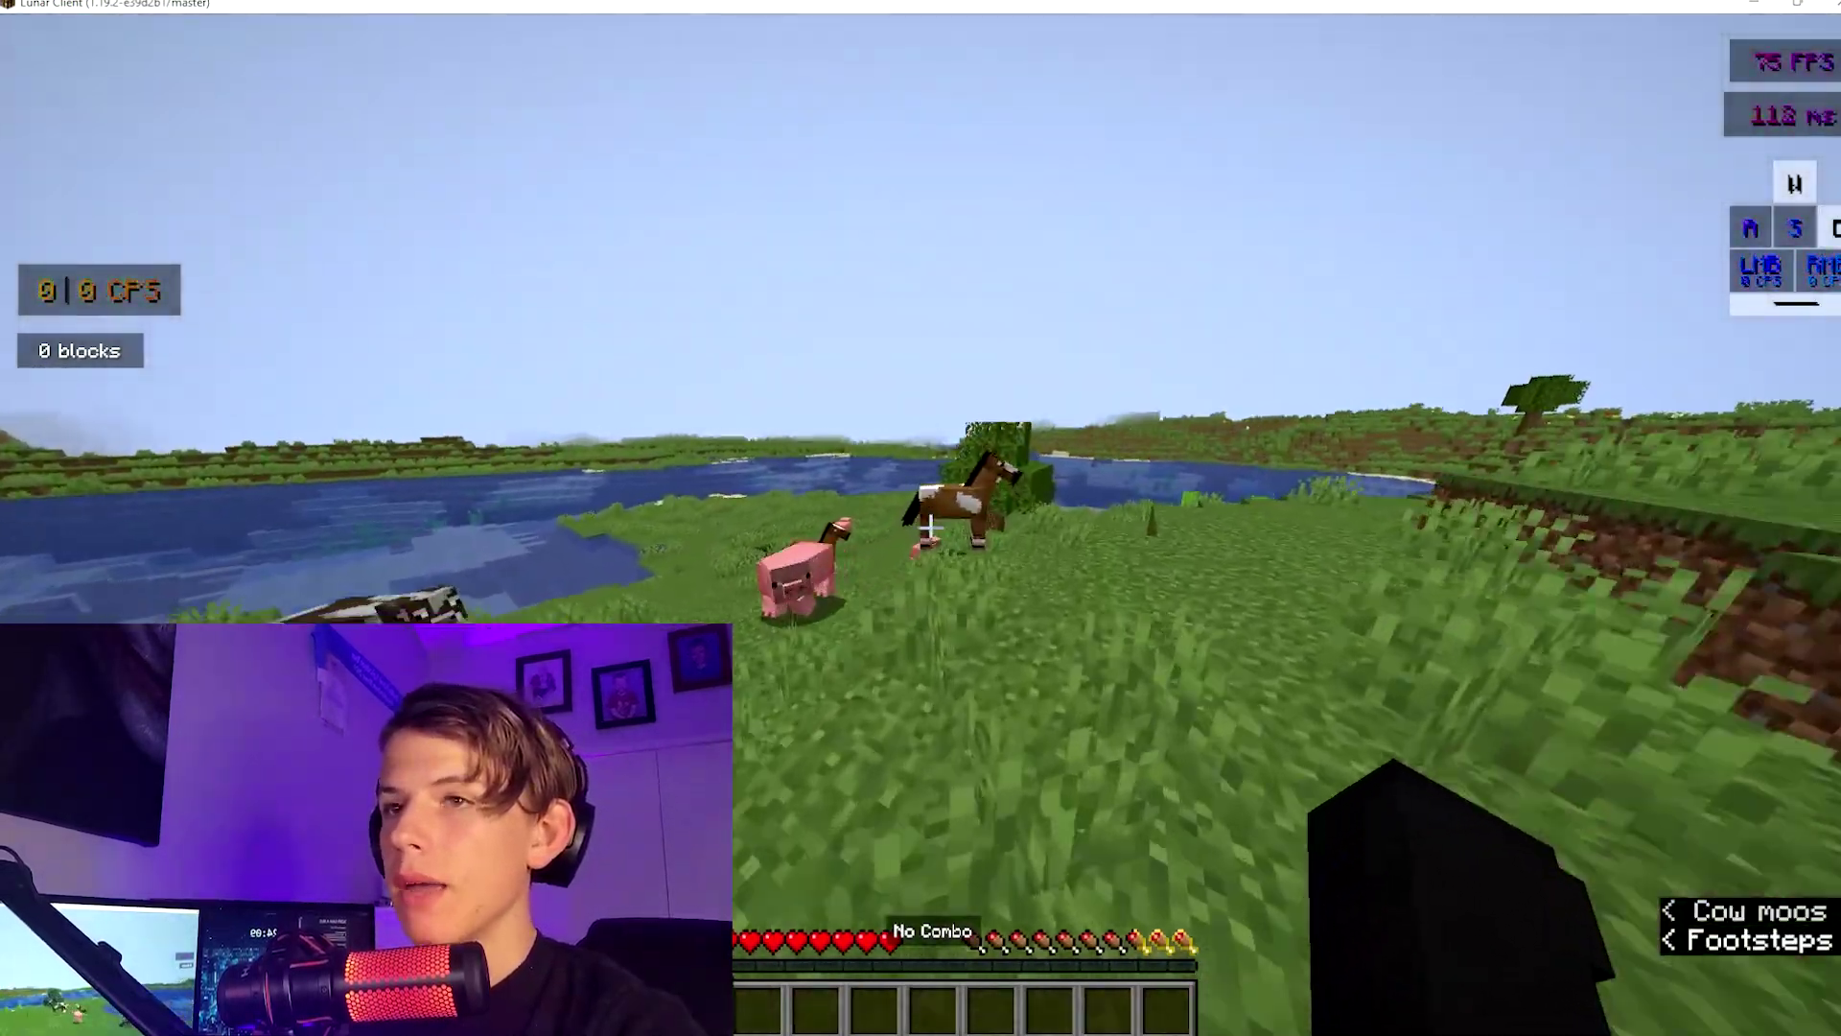
{"action": "left_click", "coordinate": [930, 526]}
{"action": "key", "text": "w"}
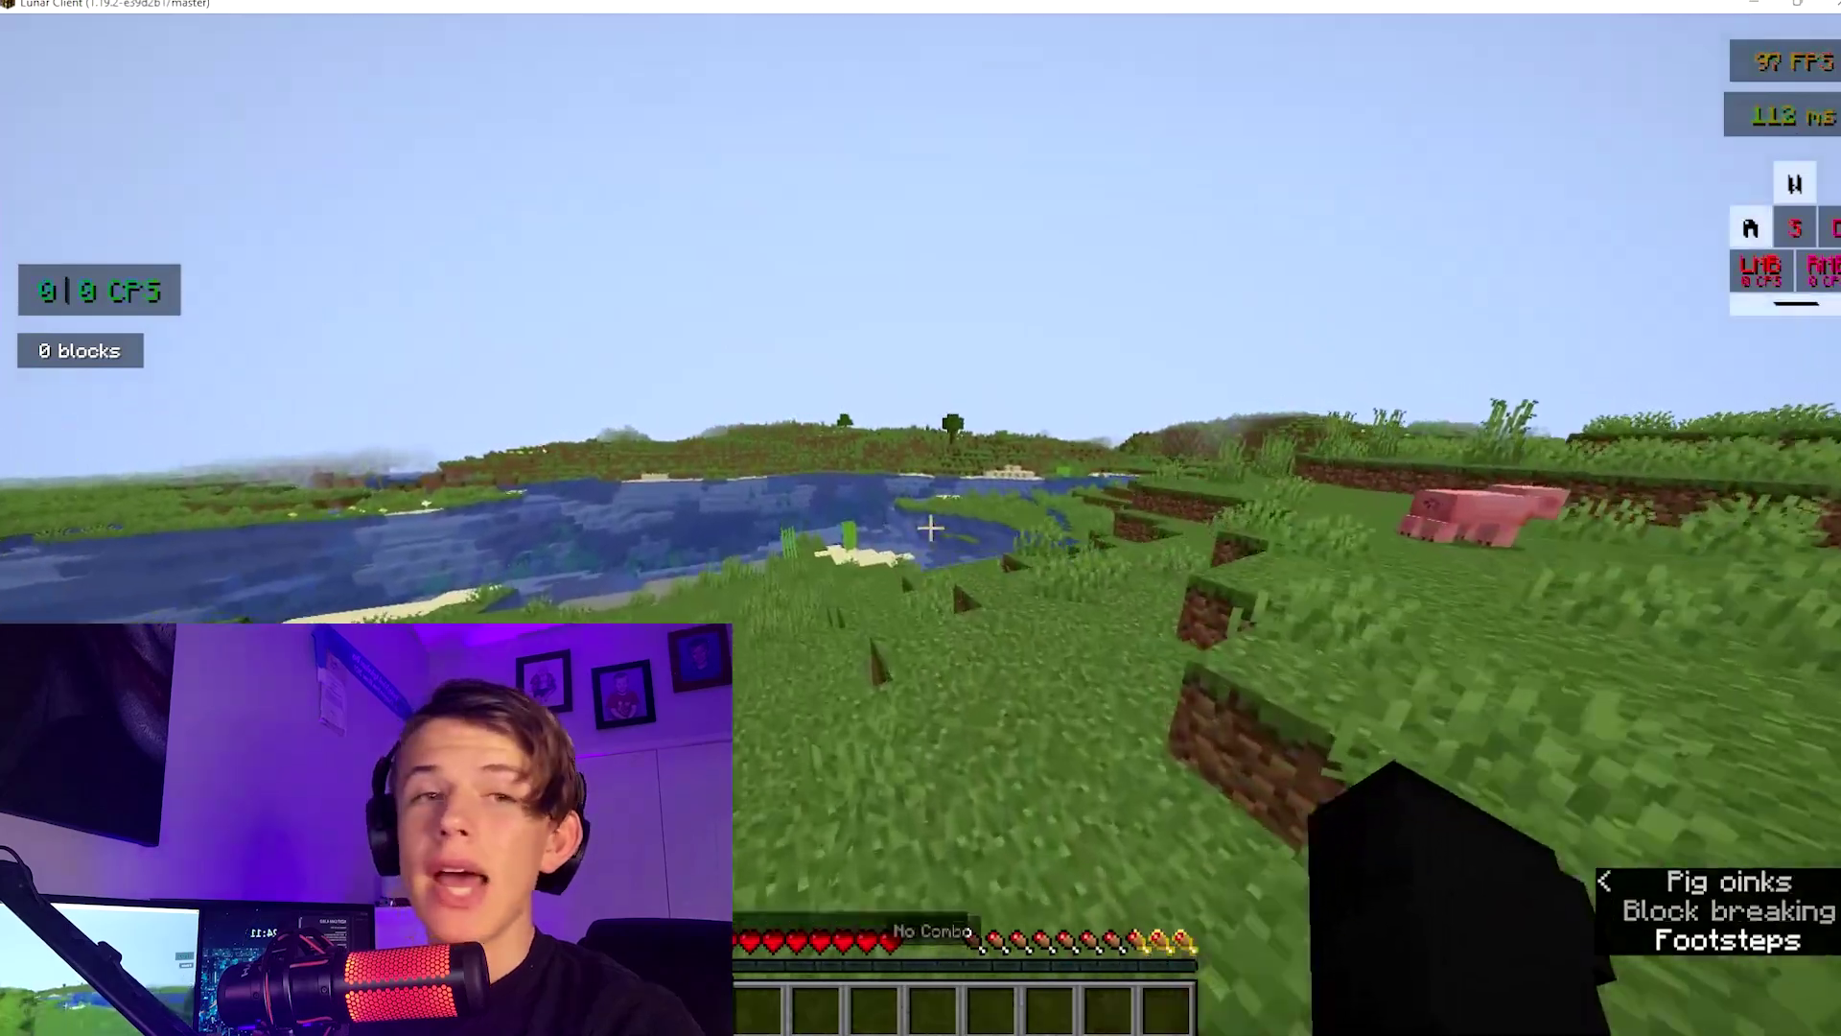
{"action": "key", "text": "w"}
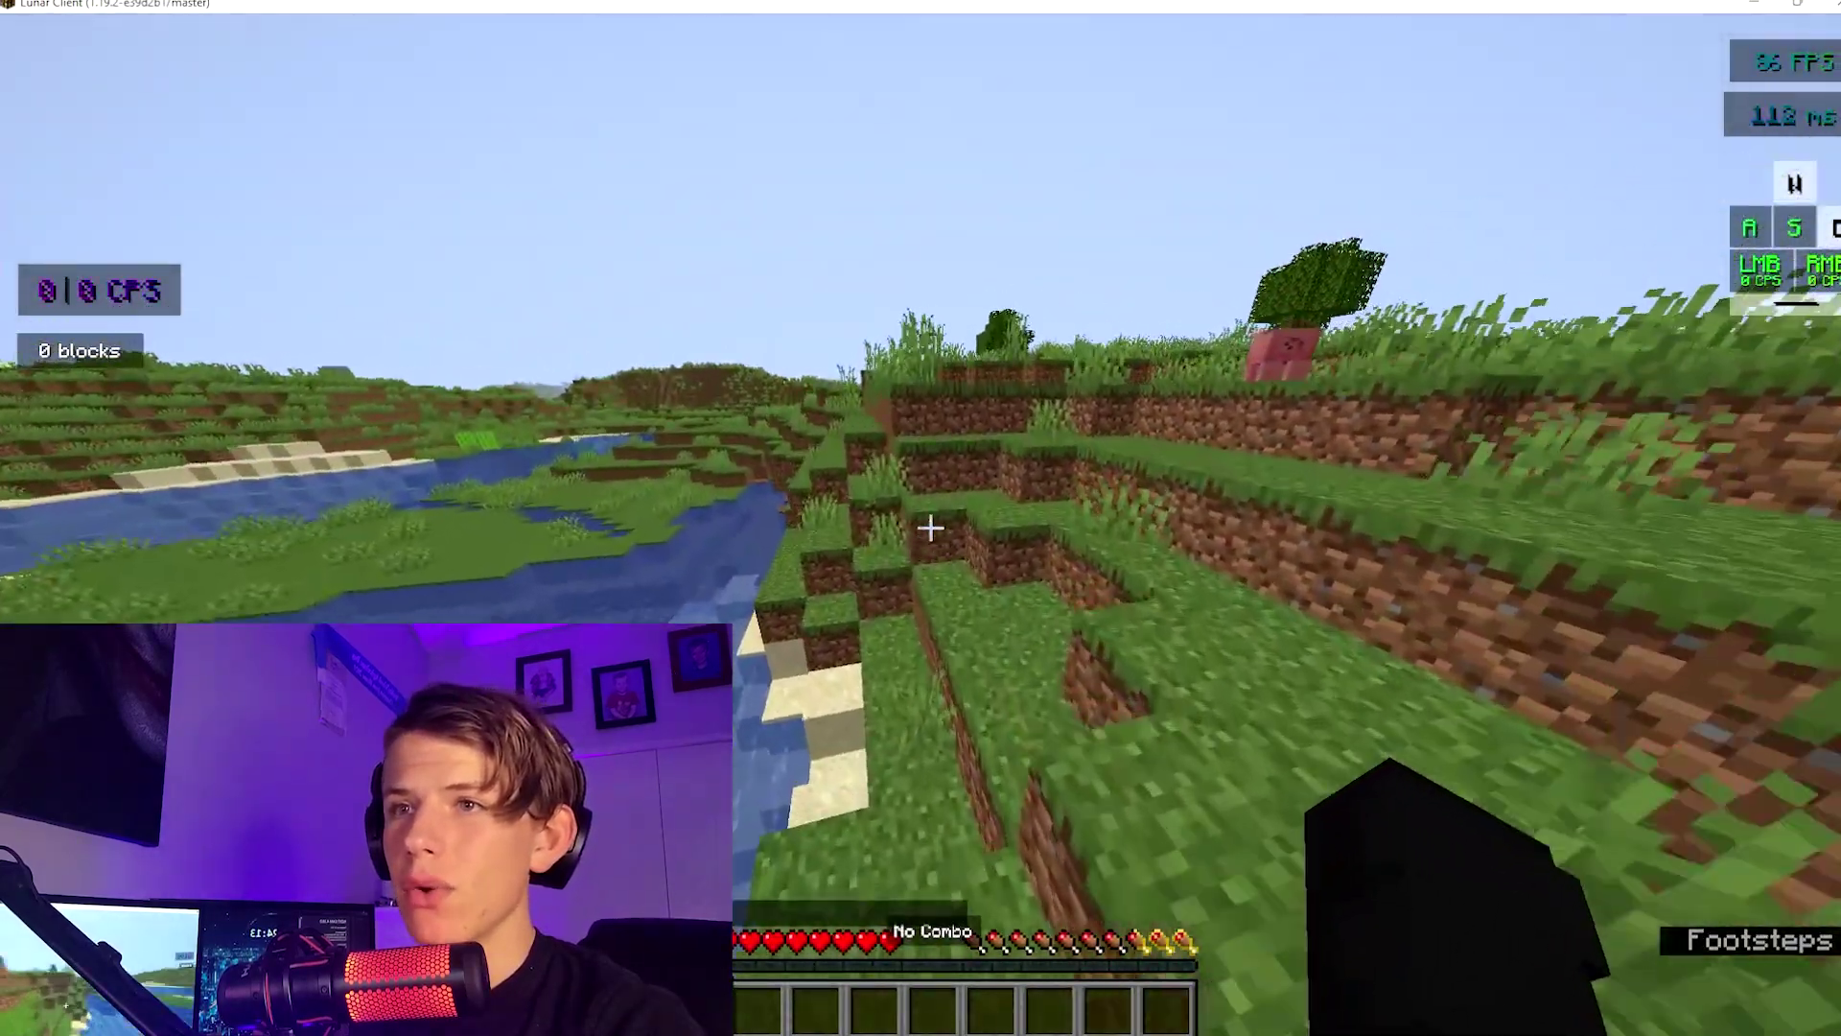
{"action": "key", "text": "Escape"}
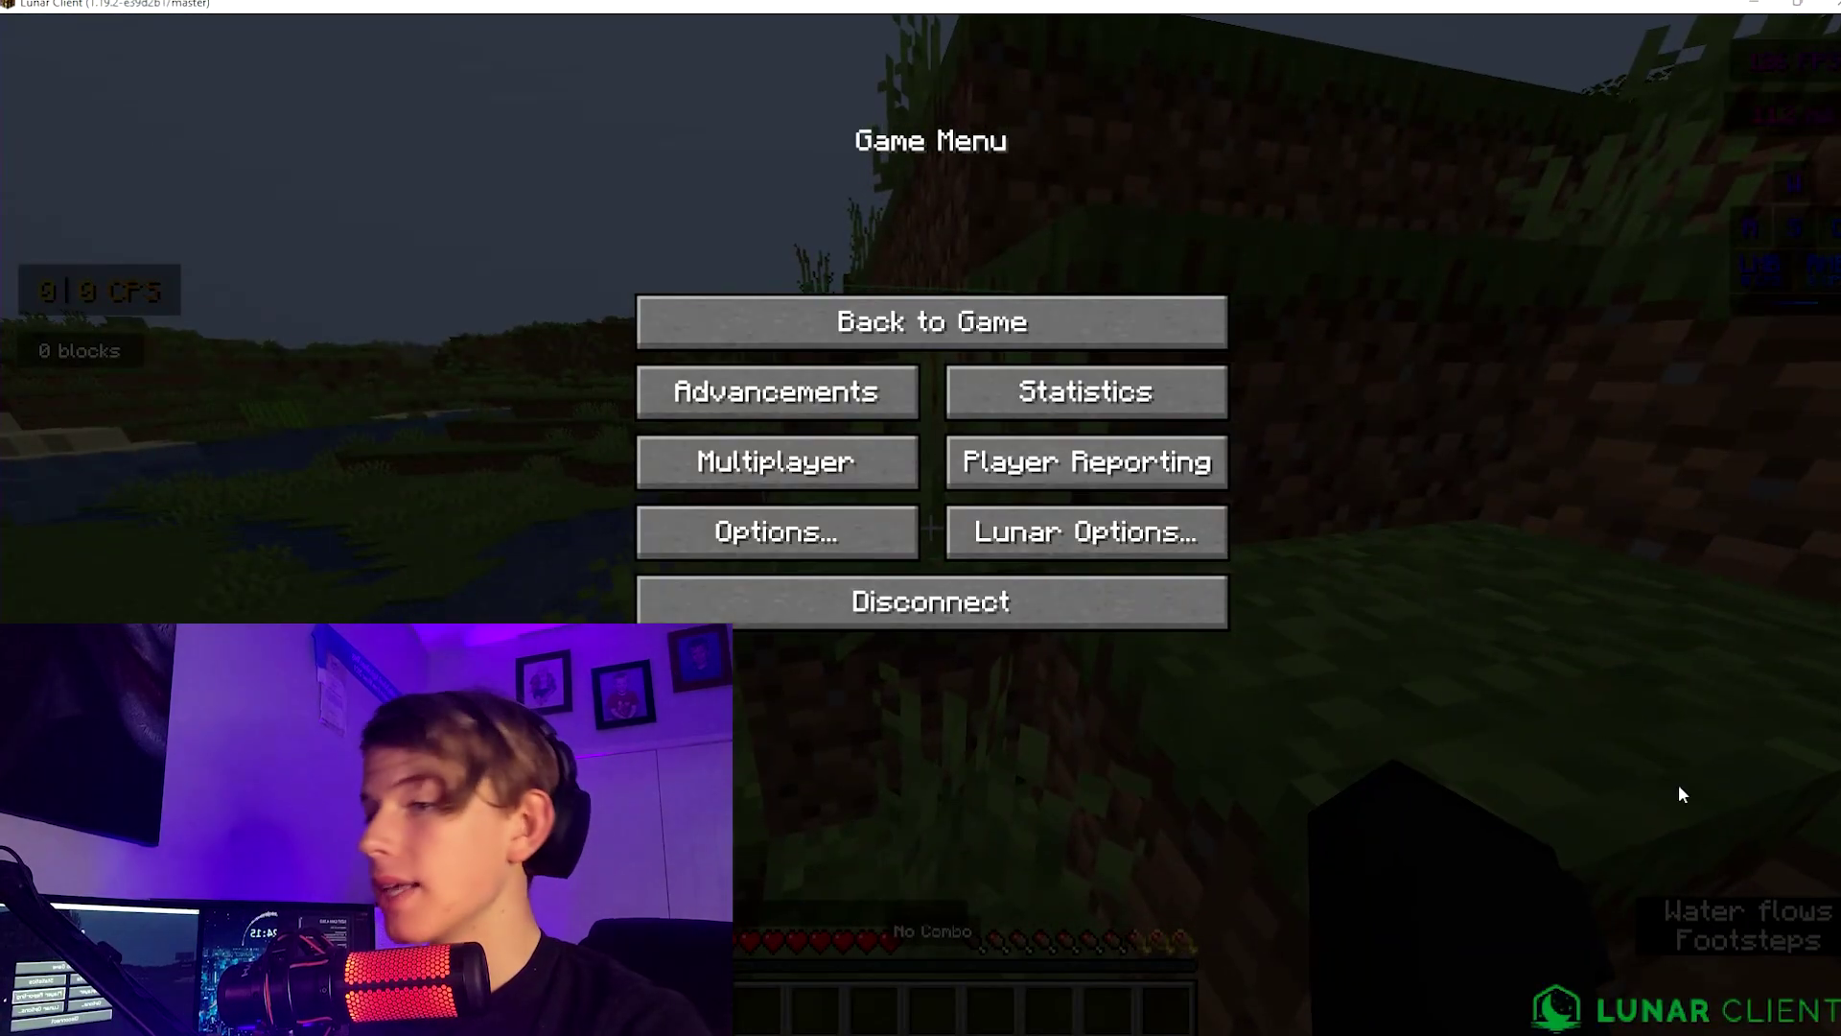
{"action": "key", "text": "Escape"}
{"action": "key", "text": "slash"}
{"action": "type", "text": "g"}
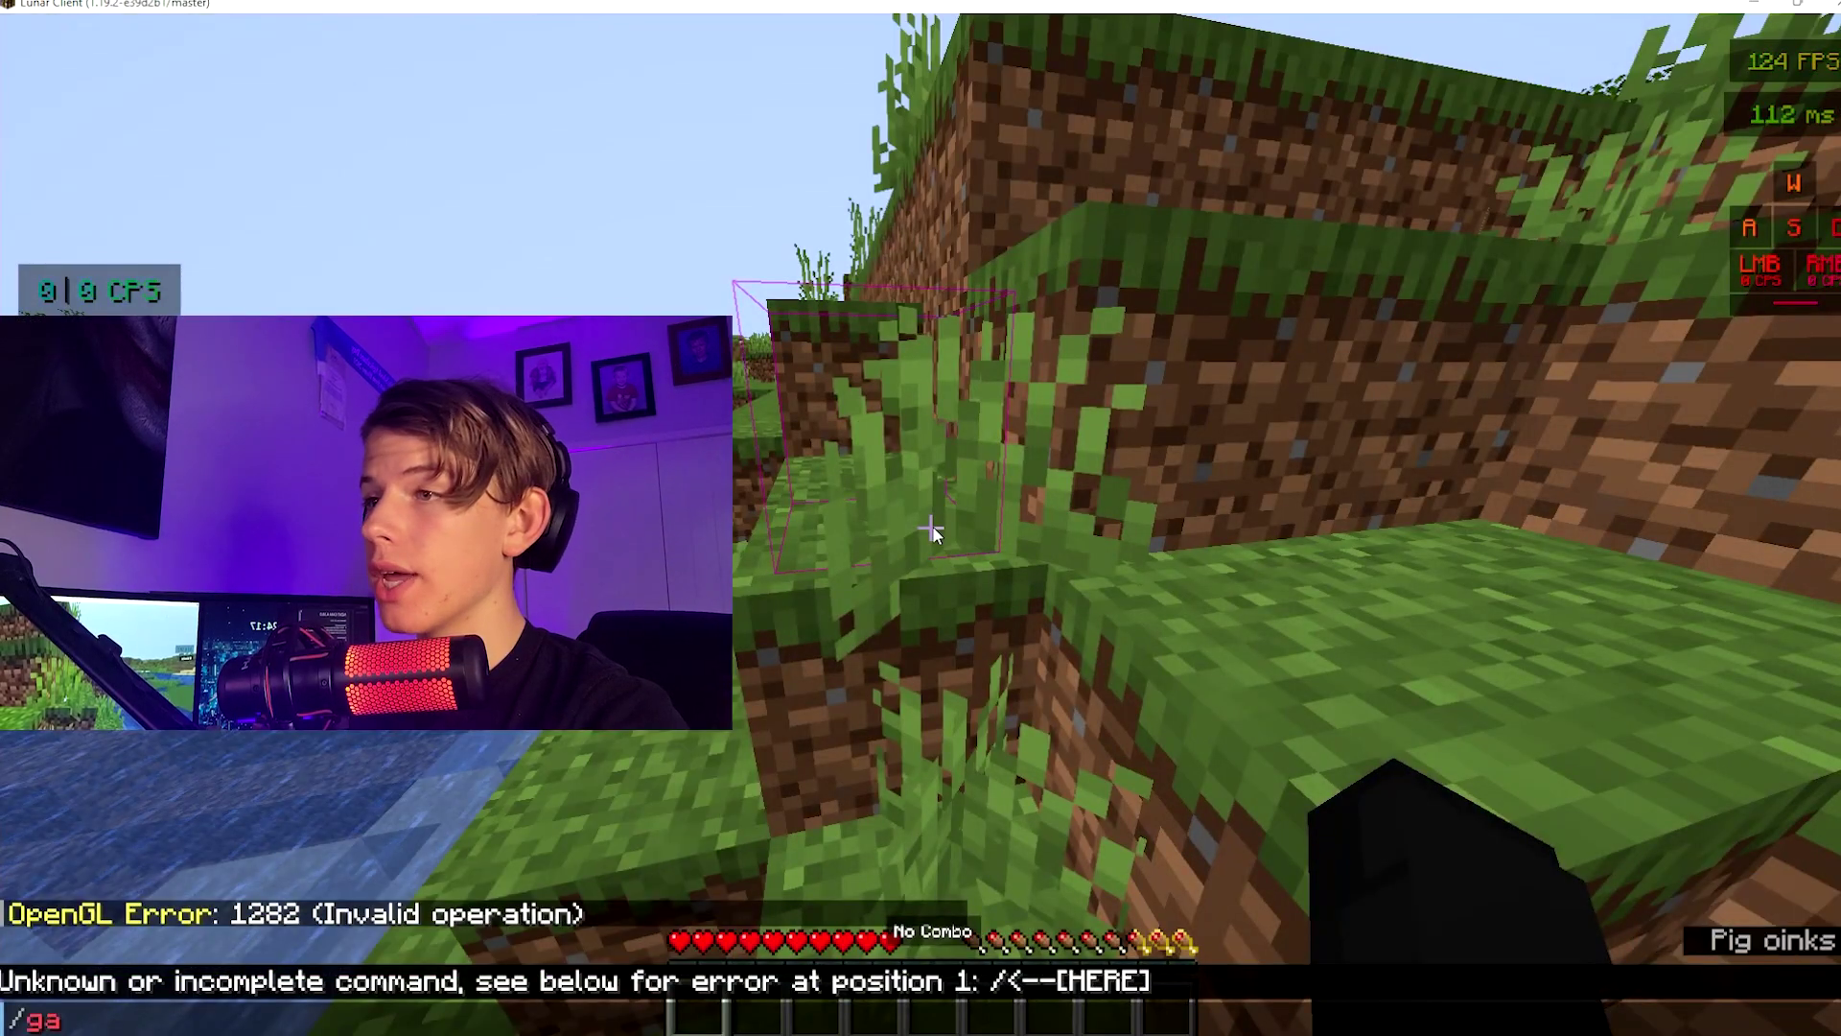
{"action": "key", "text": "Escape"}
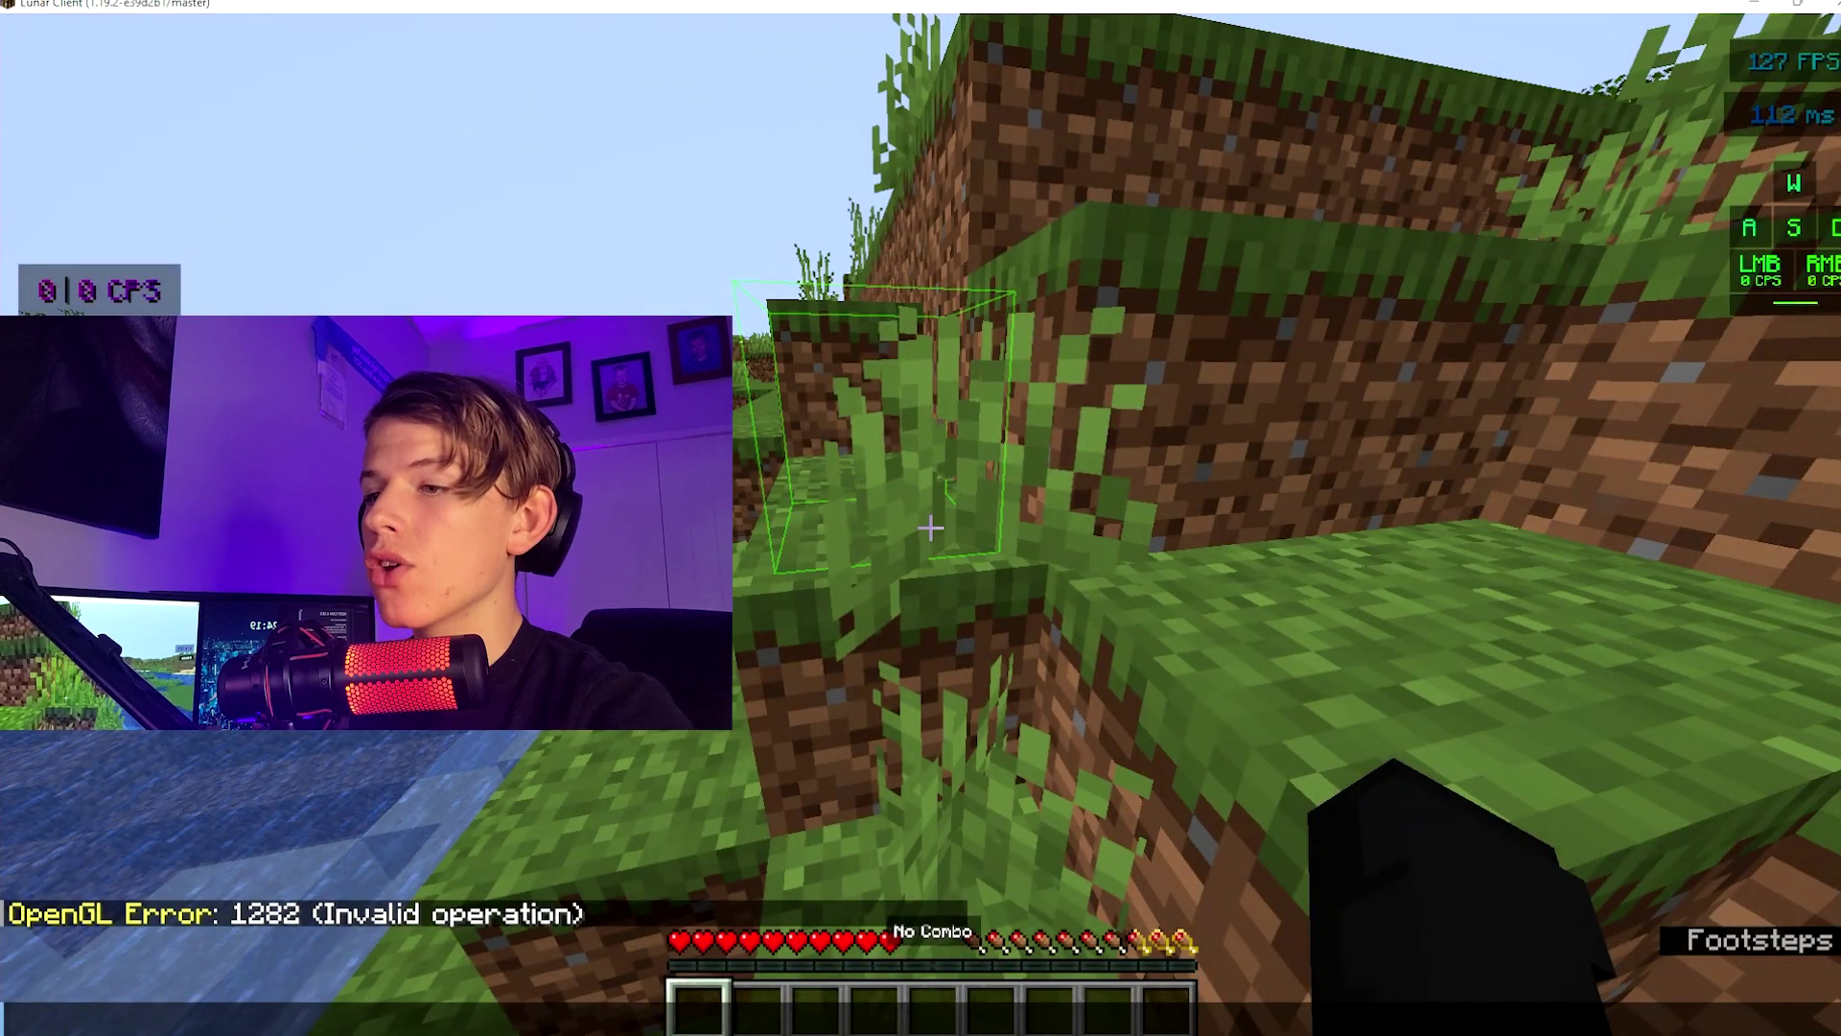
- Switch to Feather and make the own player a server operator by running the op command in the Tutorial server's console
{"action": "key", "text": "alt+Tab"}
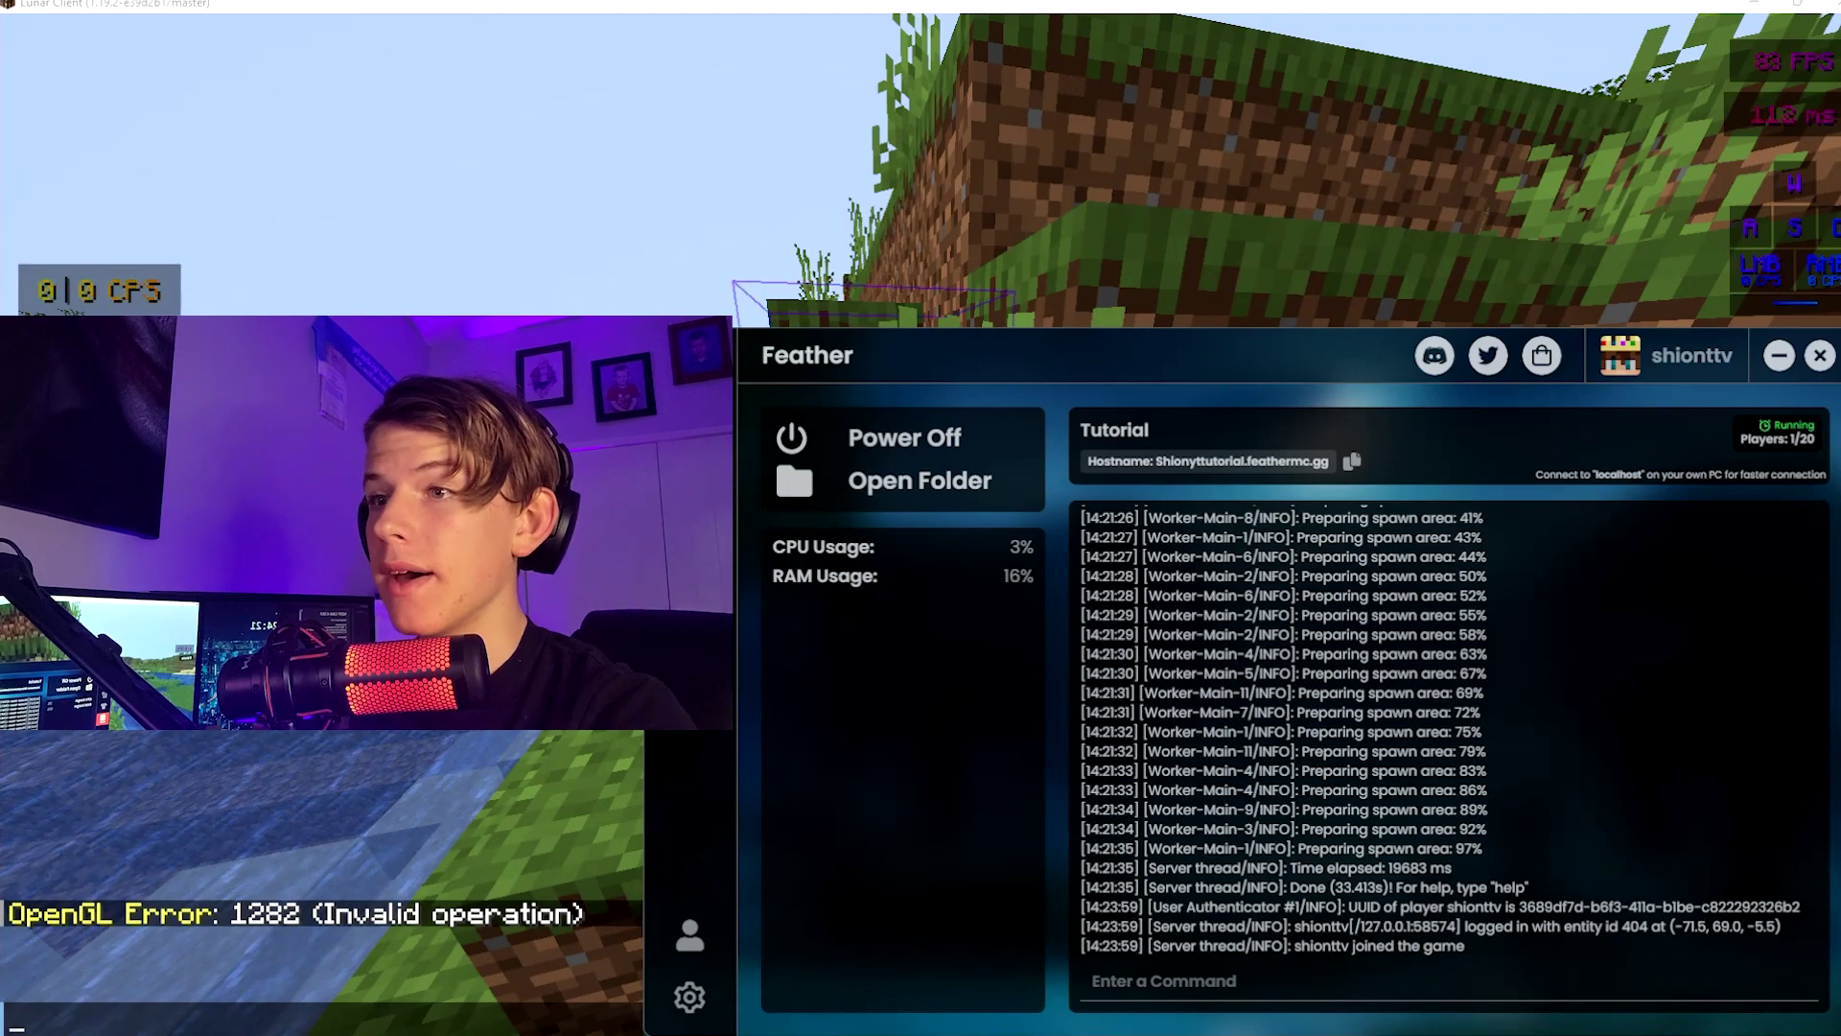
{"action": "left_click", "coordinate": [1160, 980]}
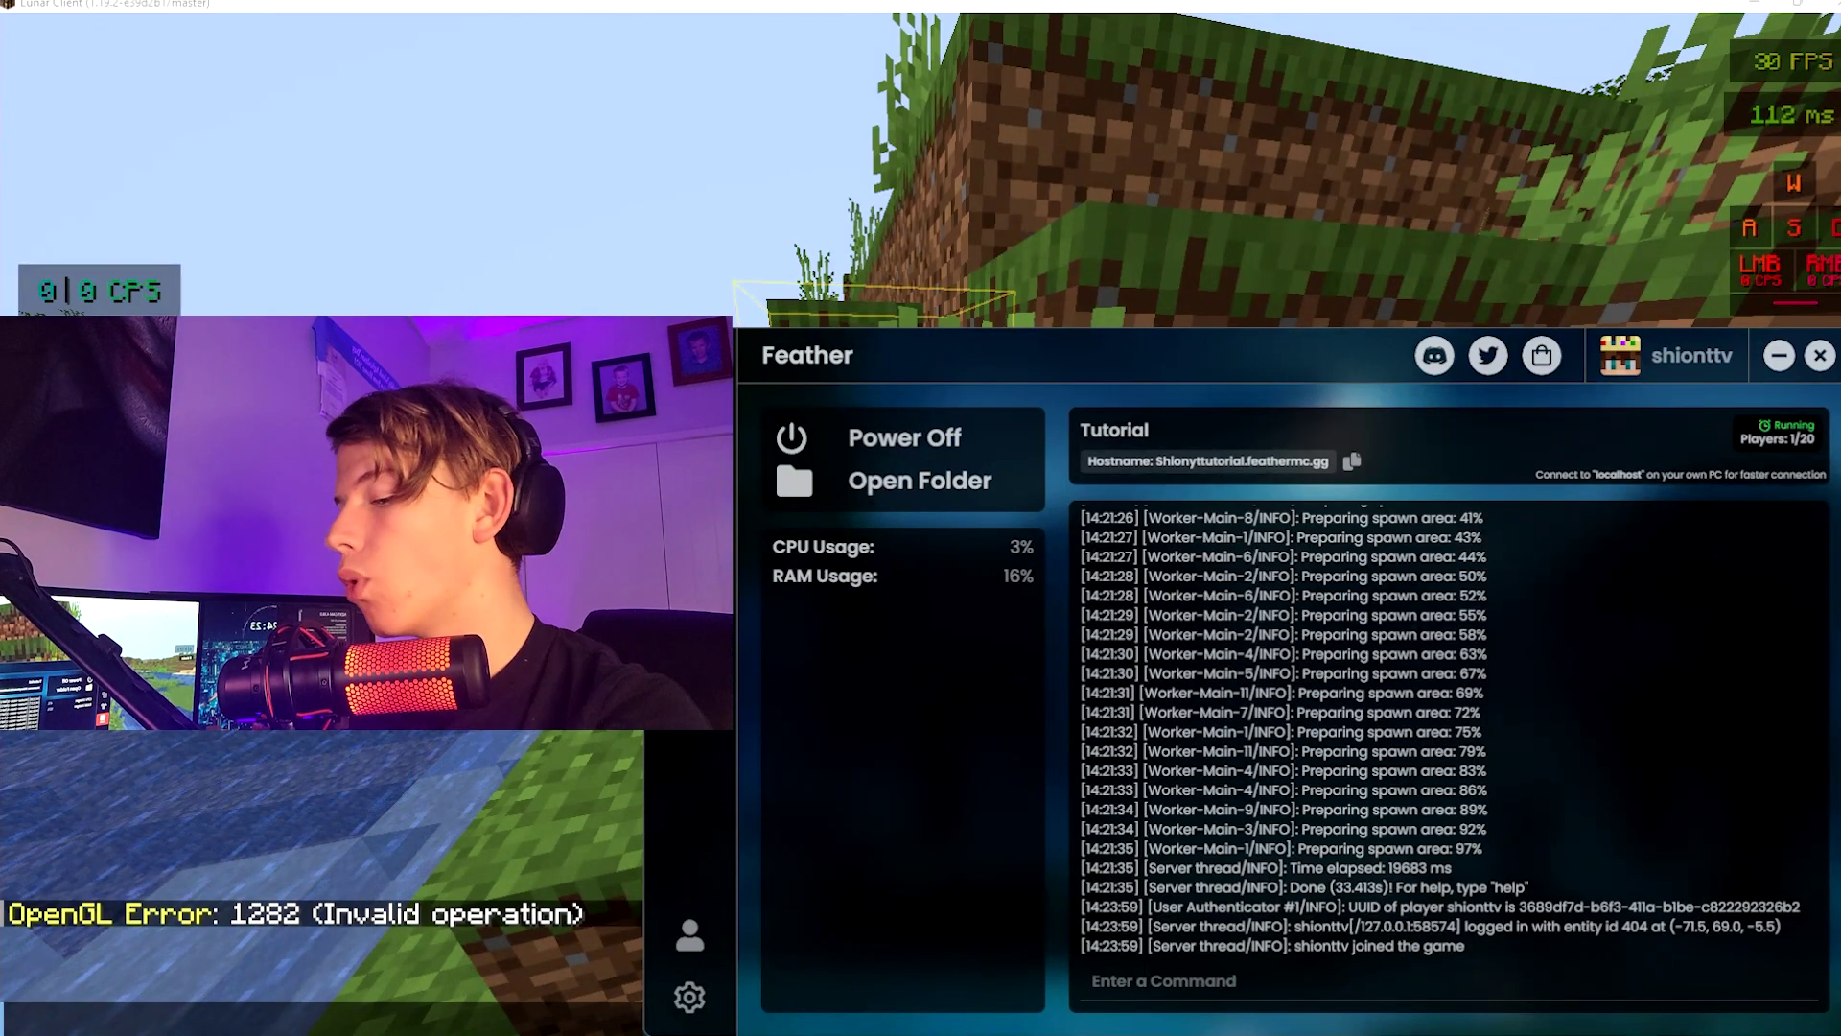
{"action": "type", "text": "op "}
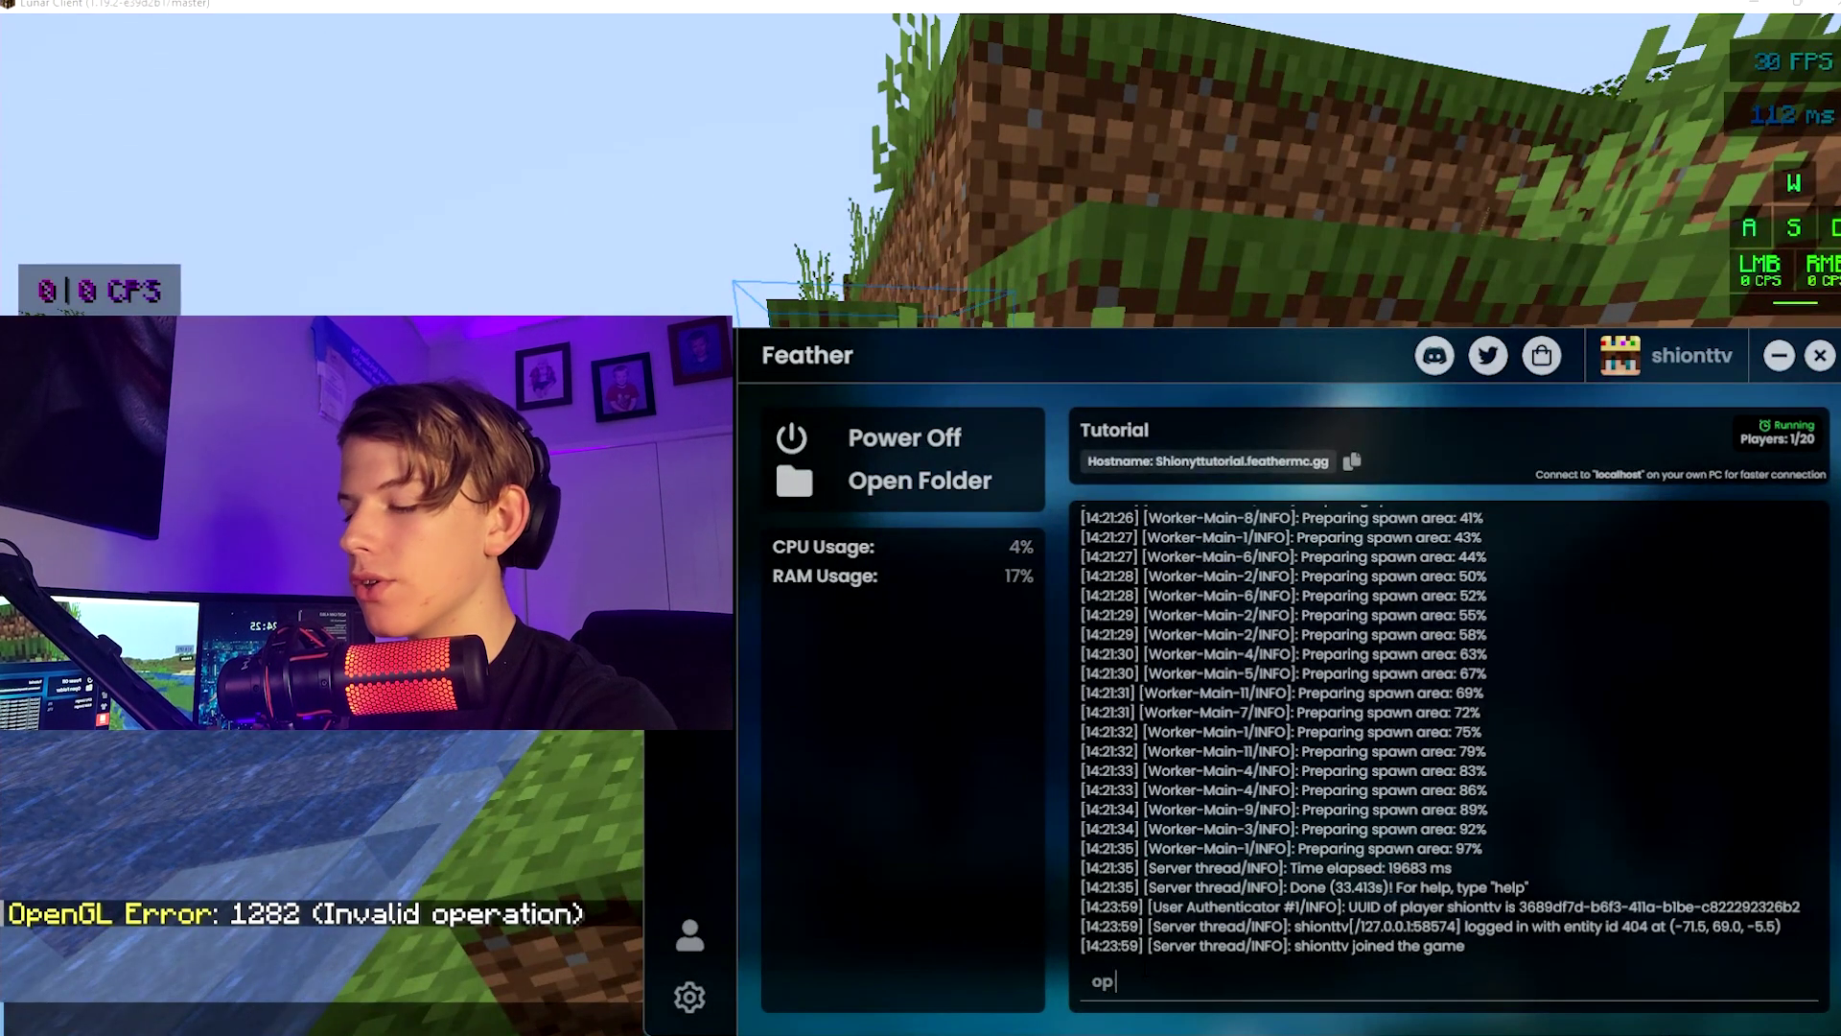
{"action": "type", "text": "shionttv"}
{"action": "key", "text": "Return"}
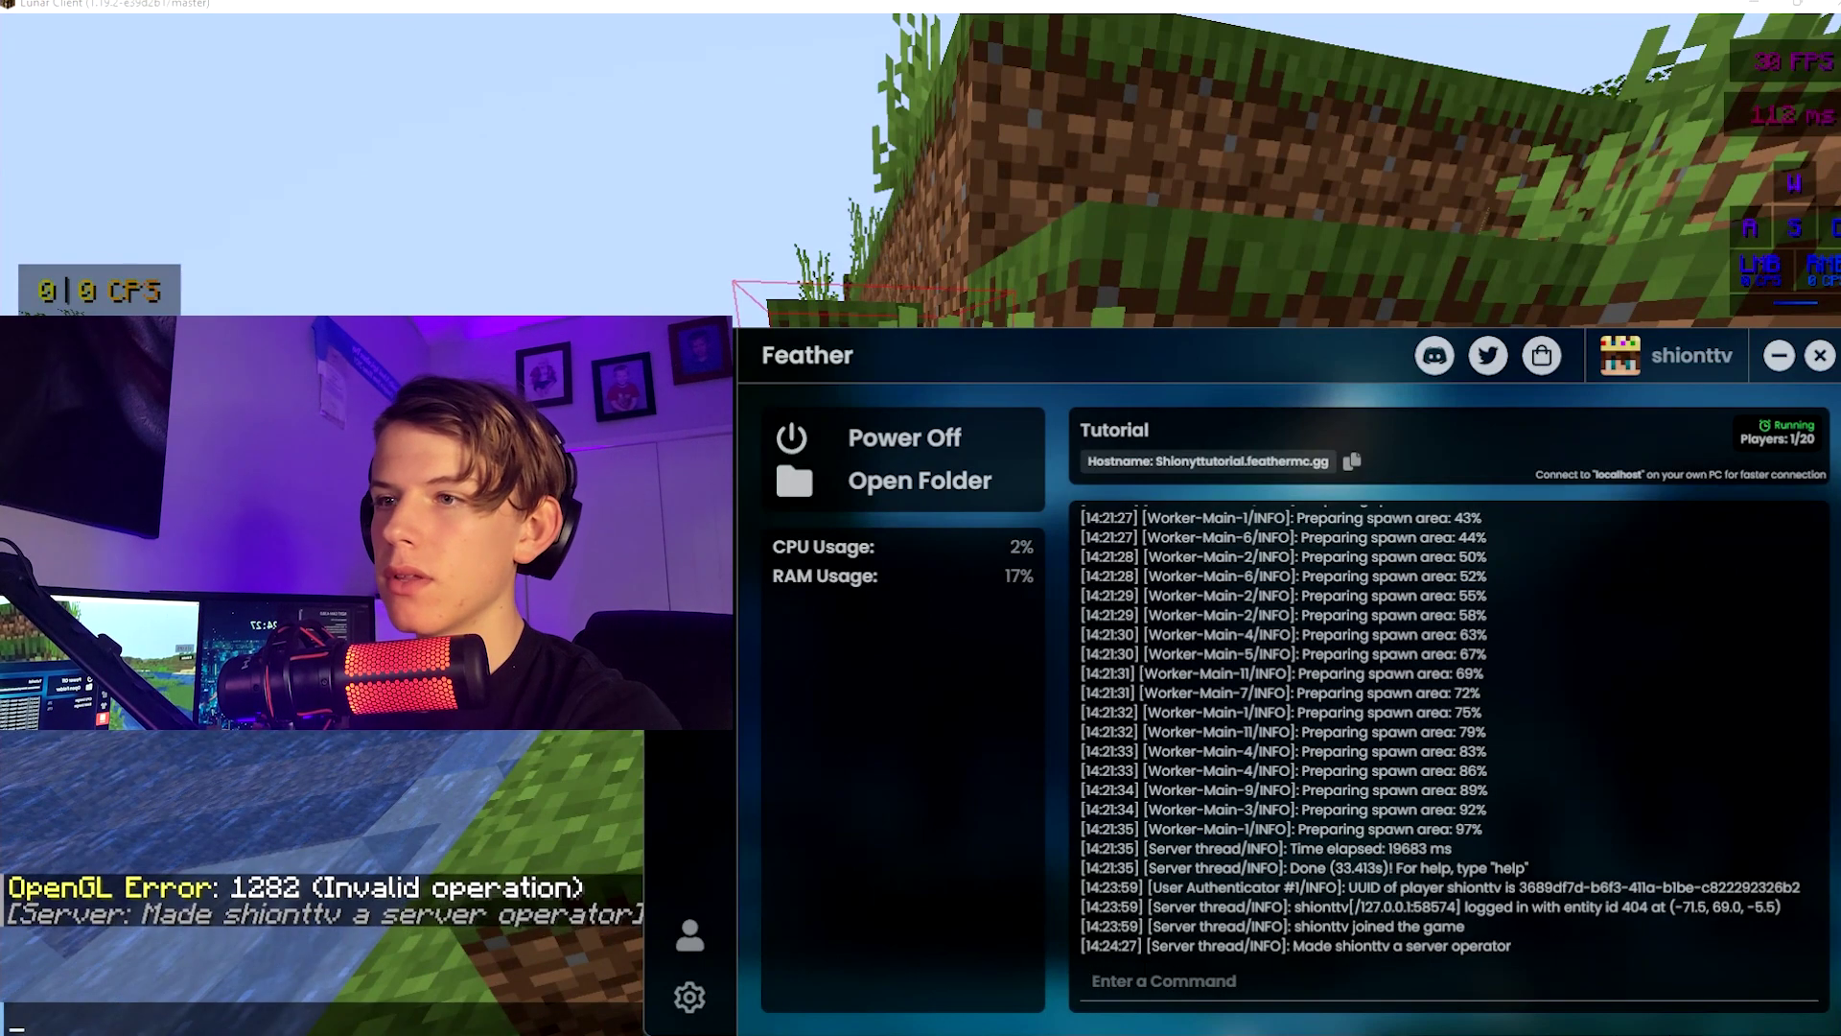
- Return to Lunar Client and change the own game mode with the command /gamemode creative
{"action": "left_click", "coordinate": [1415, 286]}
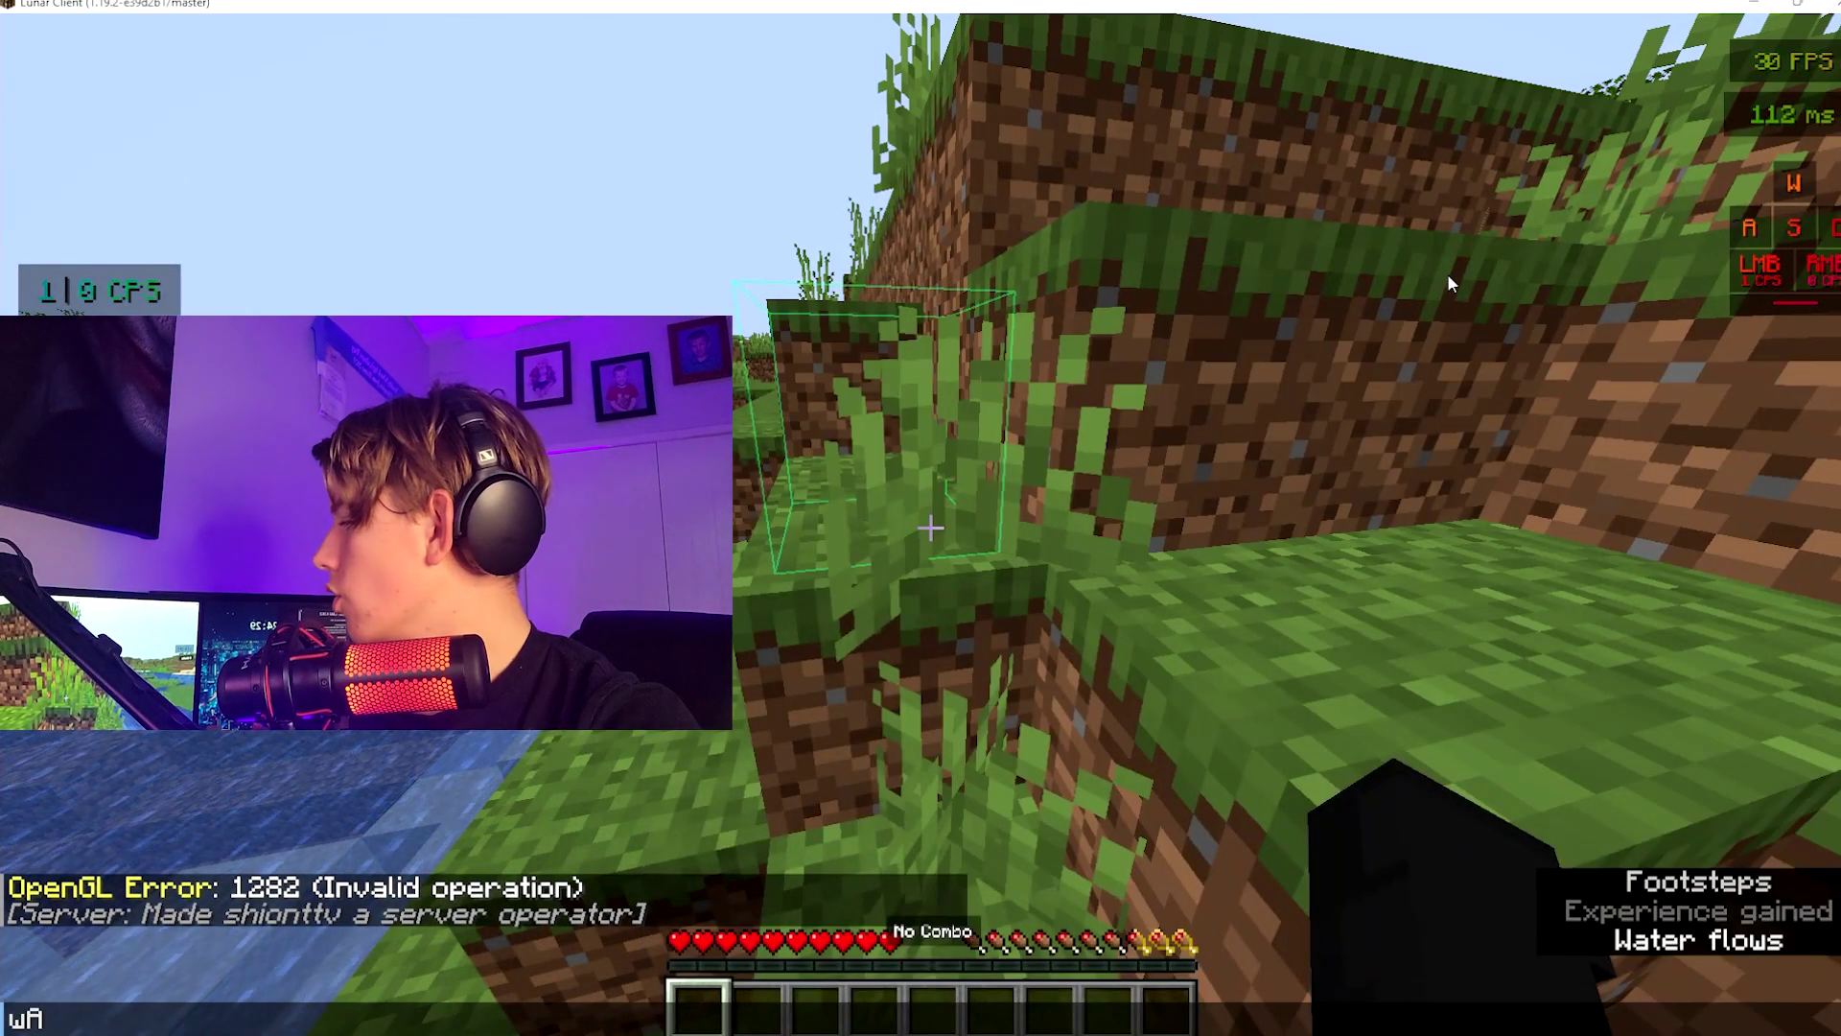
{"action": "key", "text": "Escape"}
{"action": "type", "text": "/gam"}
{"action": "key", "text": "Tab"}
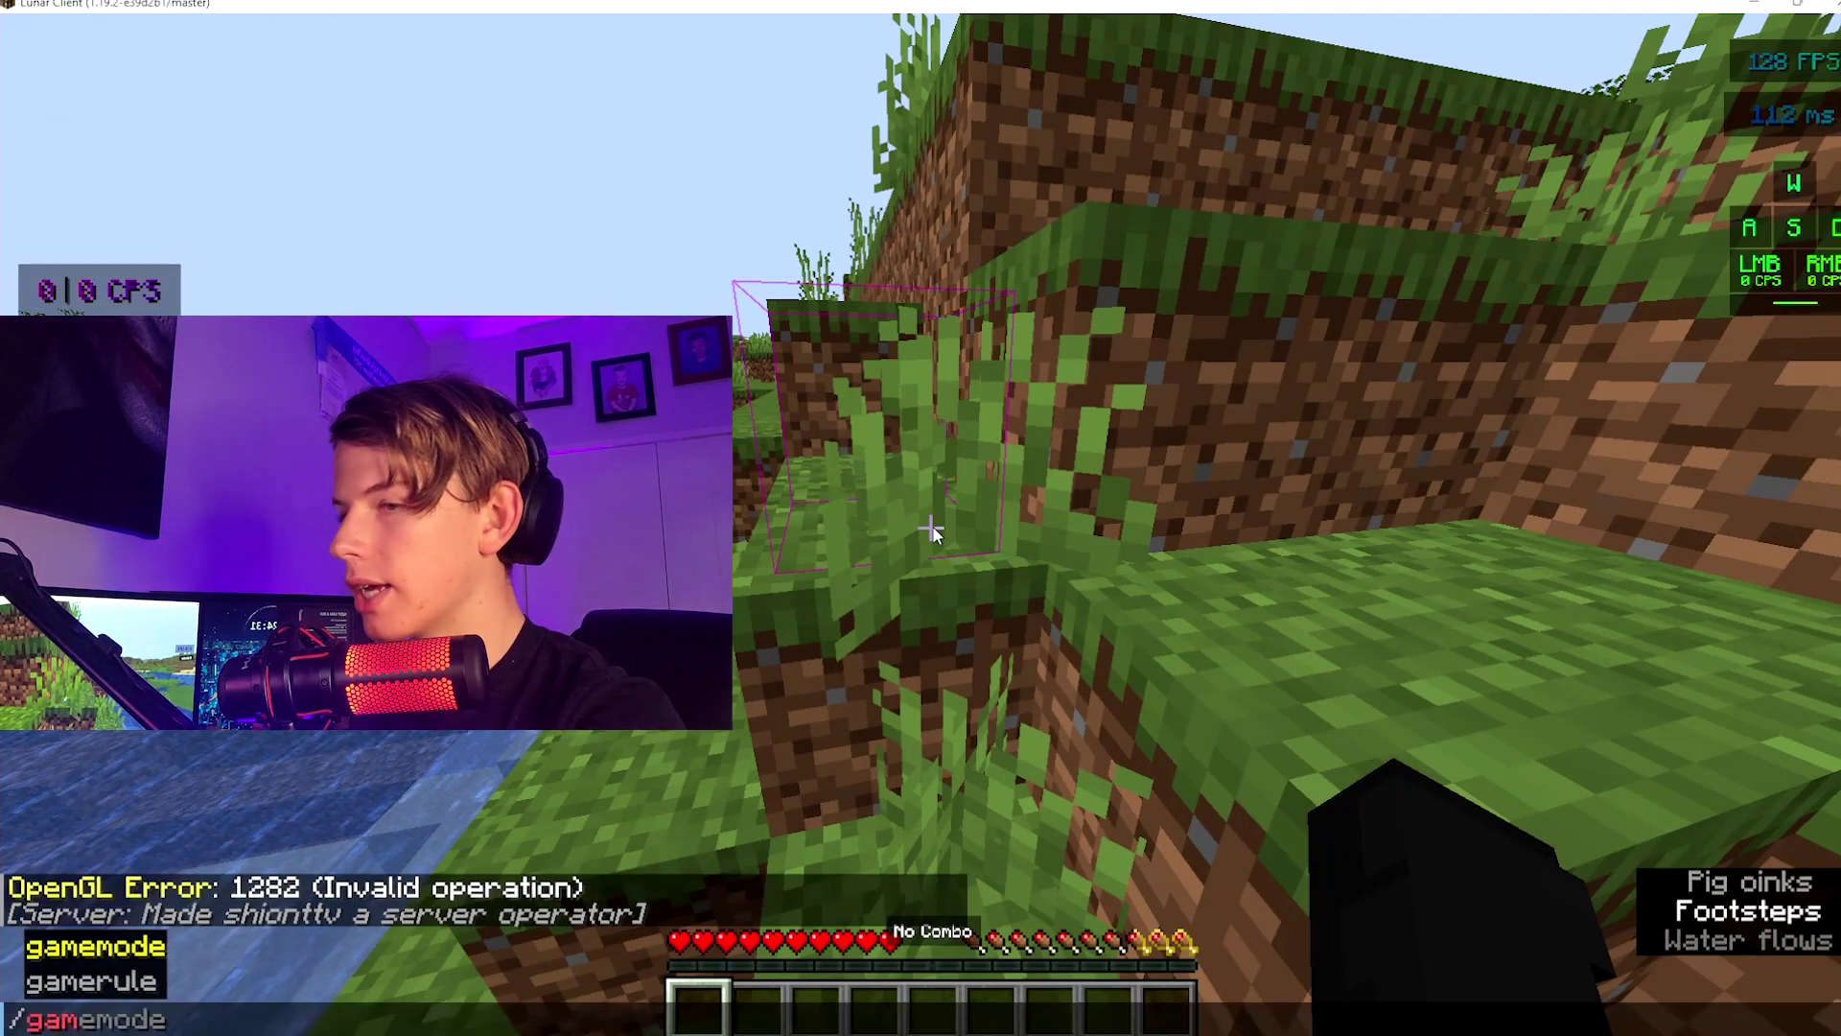
{"action": "type", "text": "emode creative"}
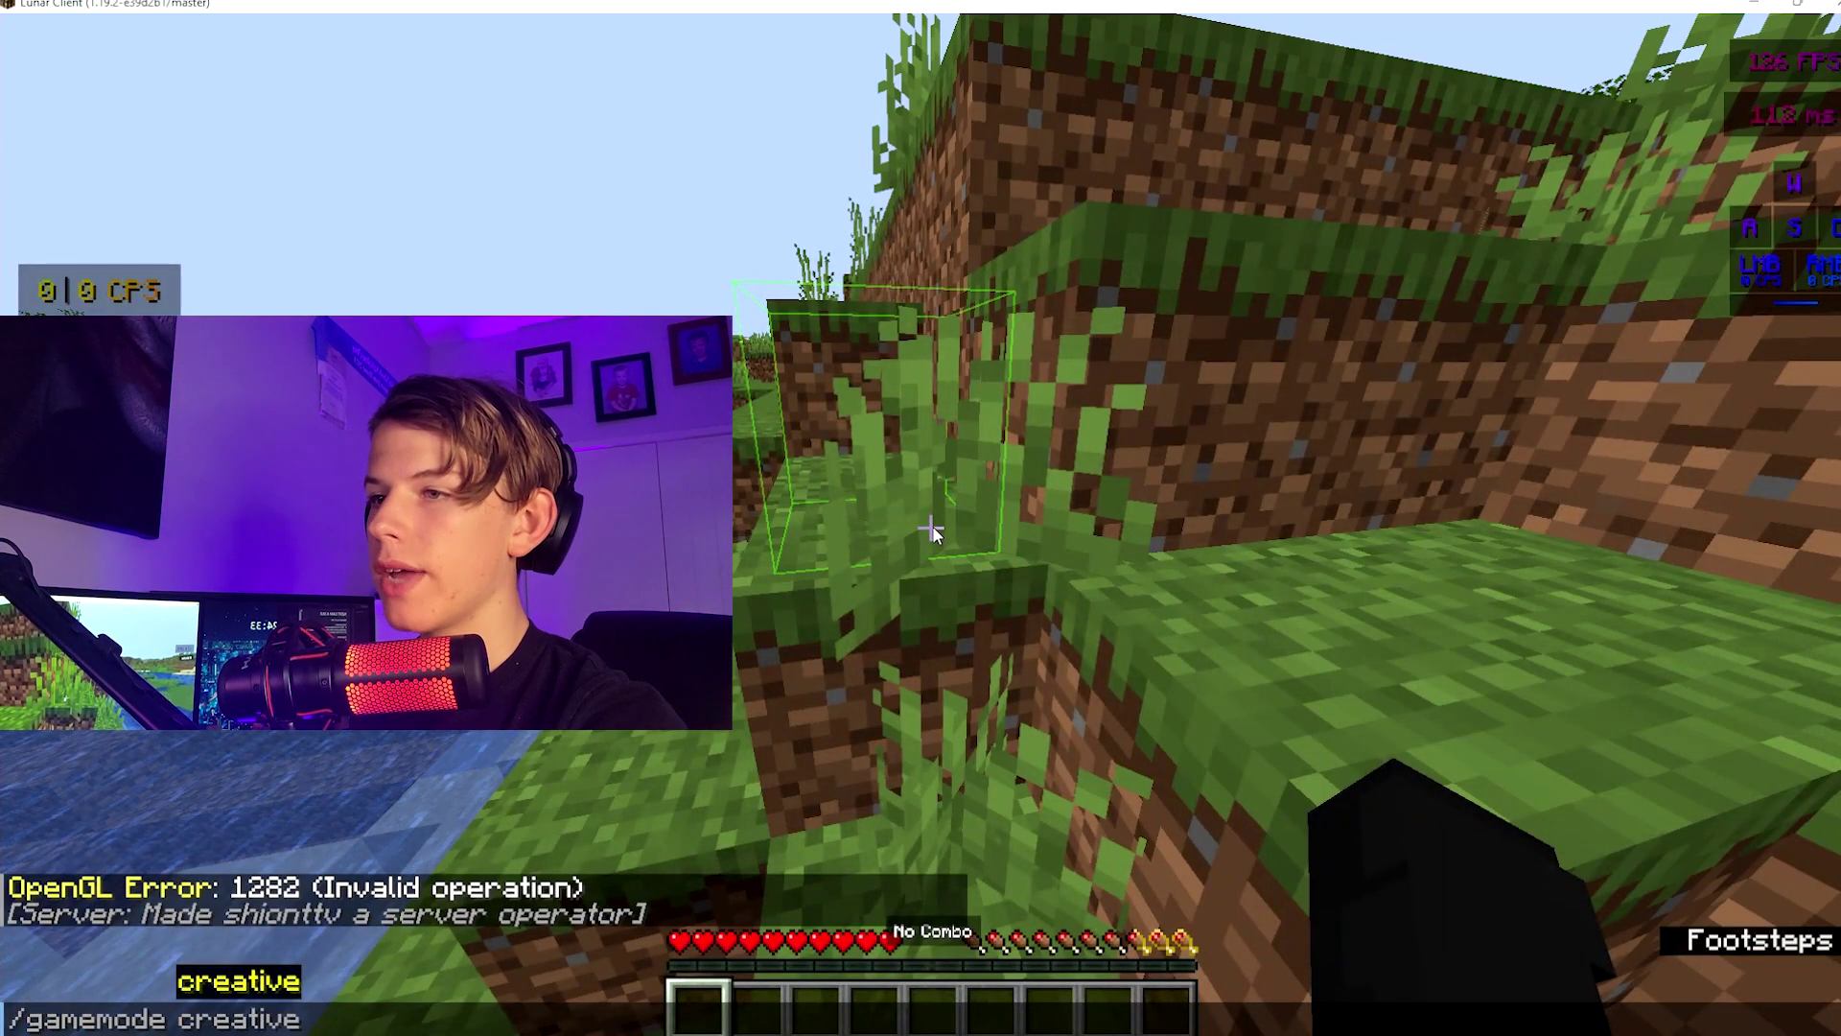
{"action": "key", "text": "Return"}
{"action": "key", "text": "slash"}
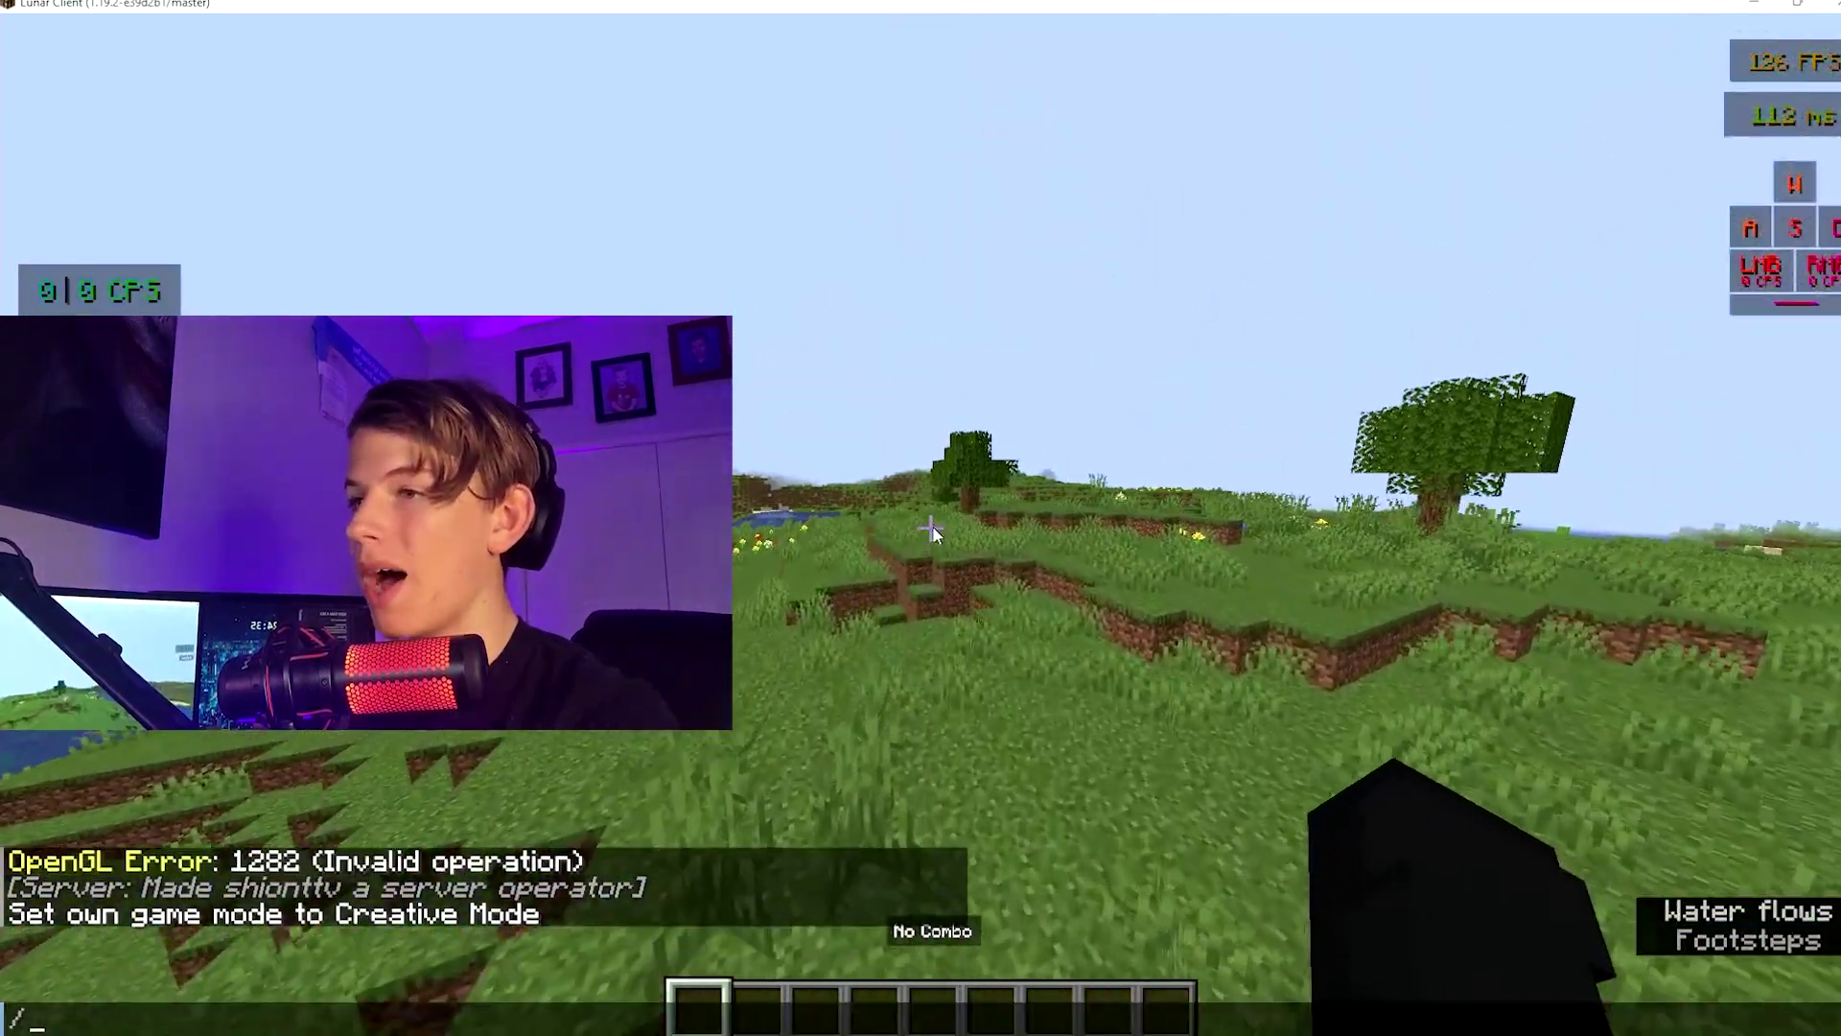
{"action": "type", "text": "op"}
{"action": "key", "text": "BackSpace"}
{"action": "key", "text": "BackSpace"}
{"action": "key", "text": "BackSpace"}
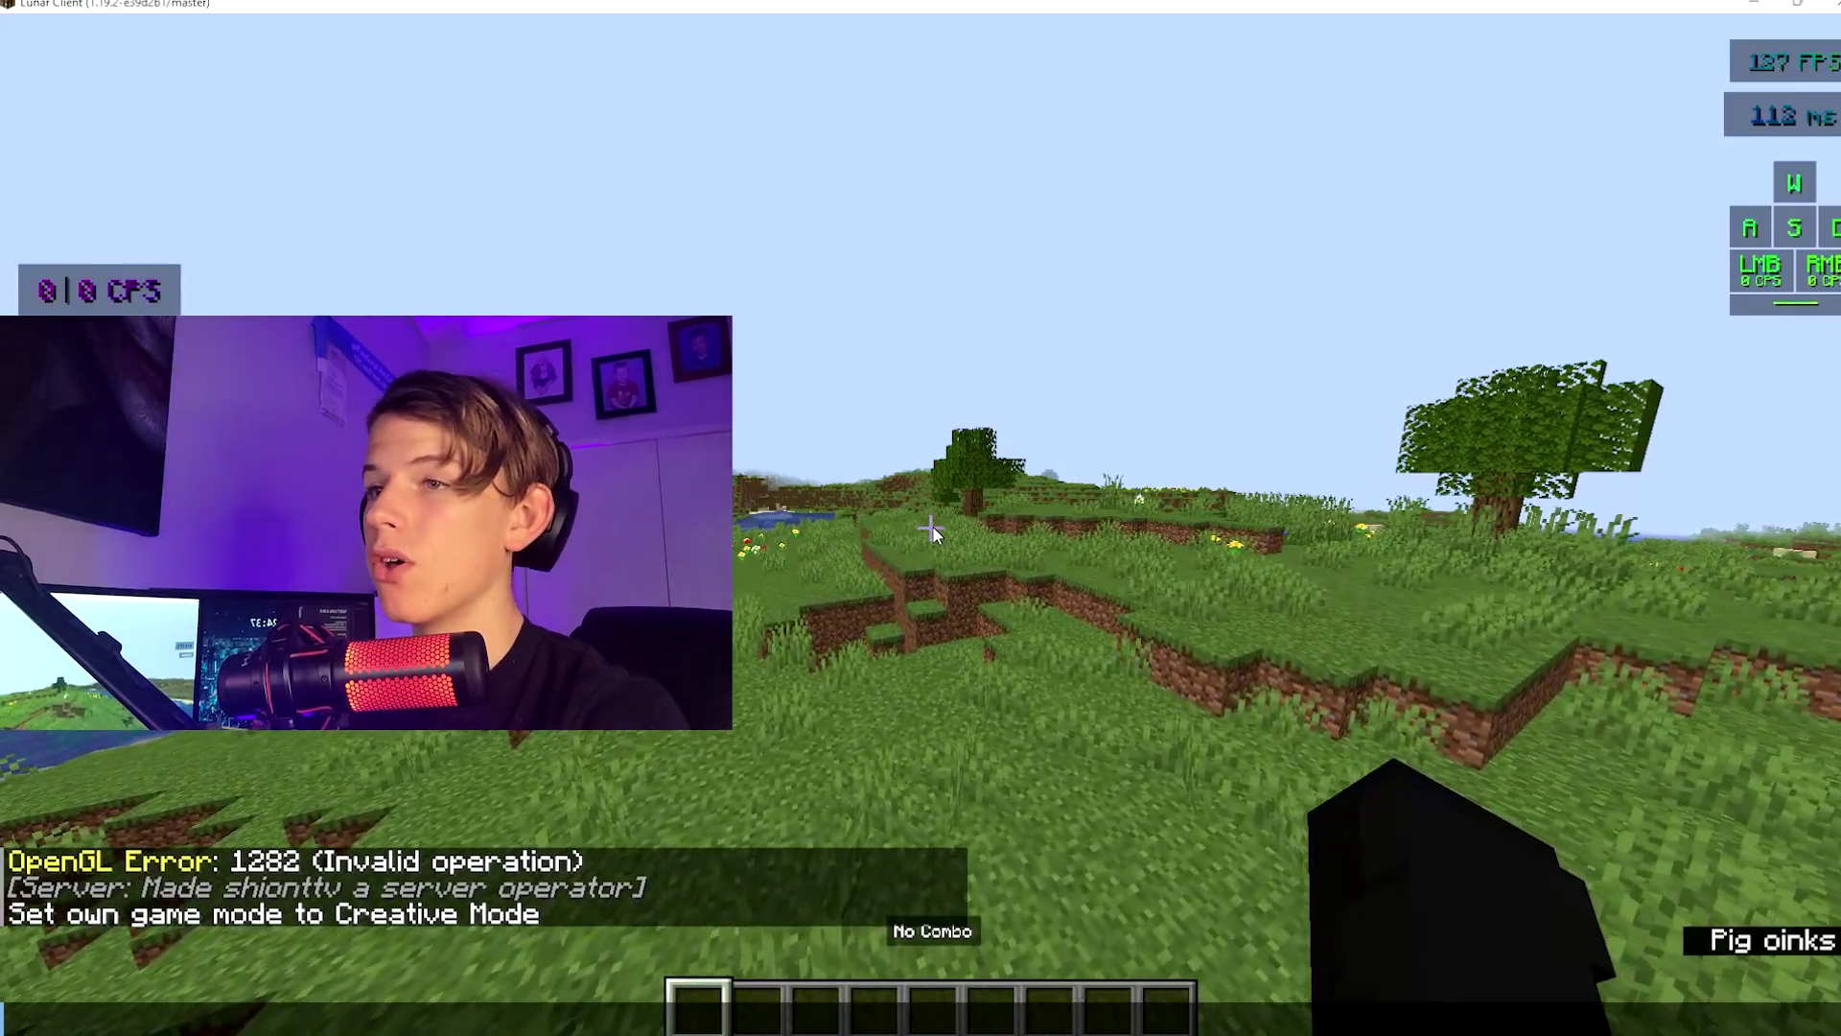
{"action": "key", "text": "Escape"}
- Give every player a command block using the /give @a command in the game chat
{"action": "key", "text": "w"}
{"action": "key", "text": "slash"}
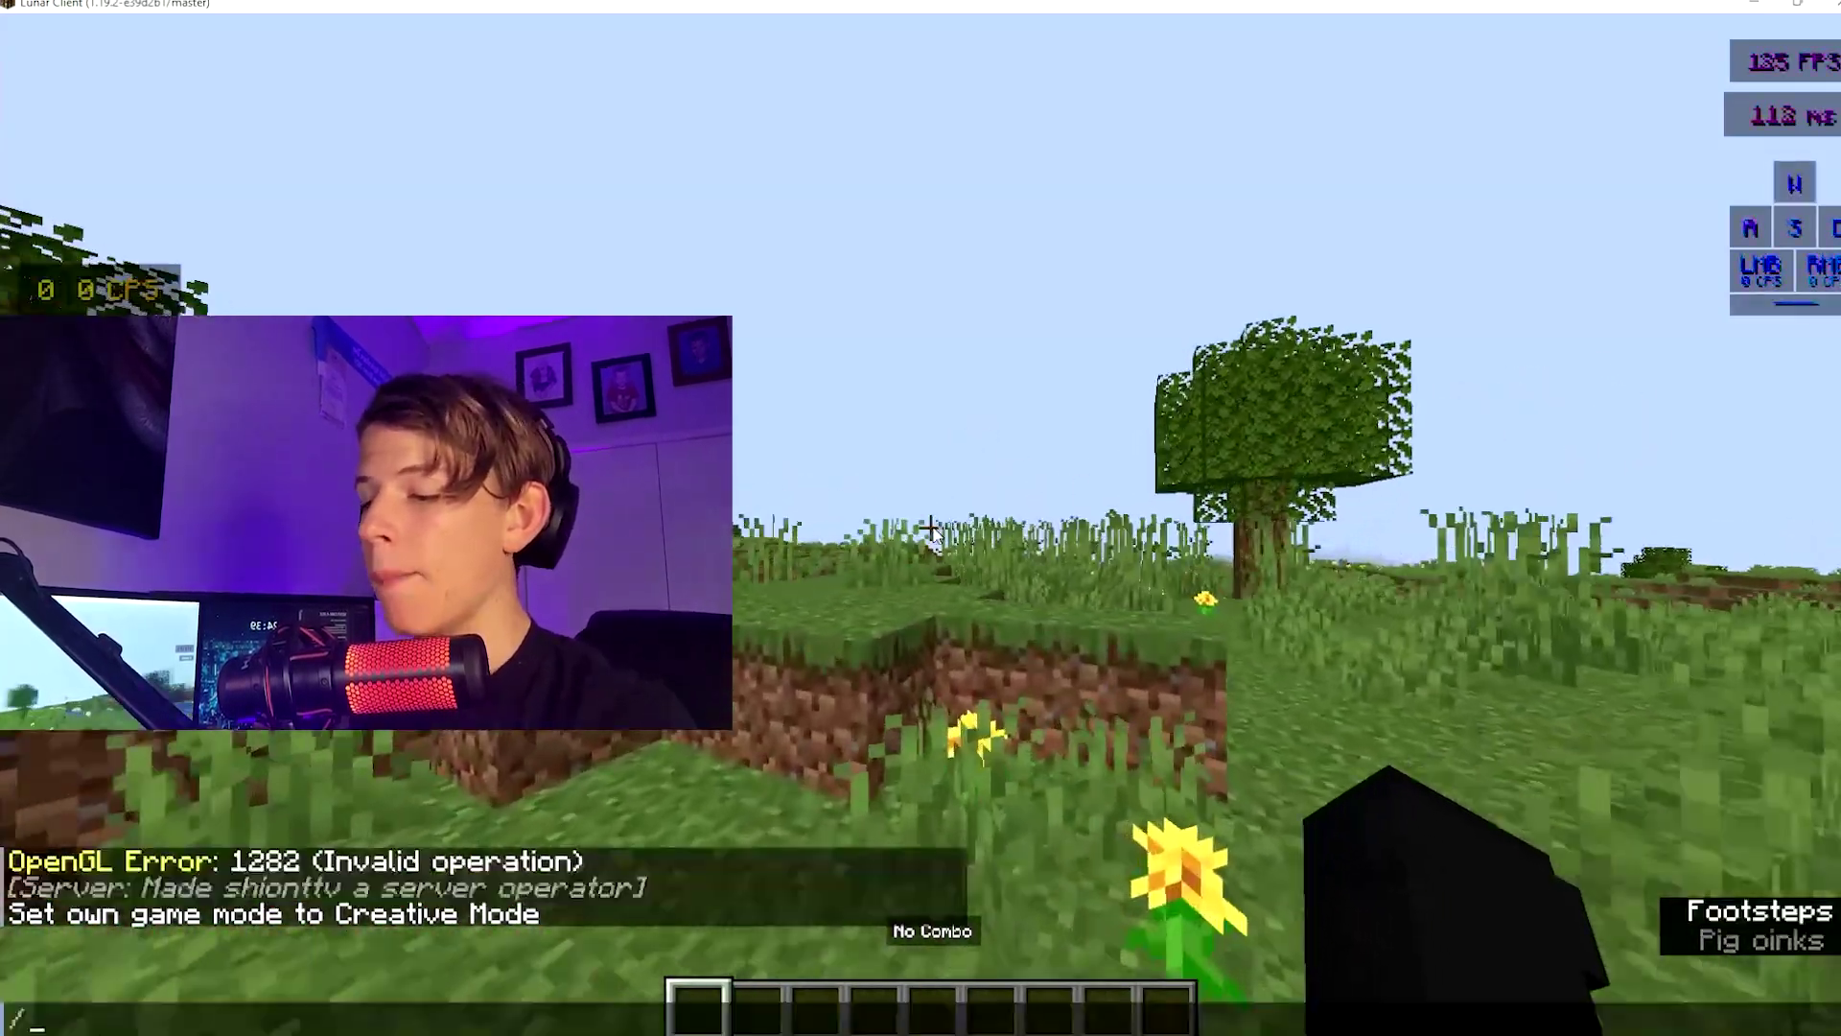
{"action": "type", "text": "give @a"}
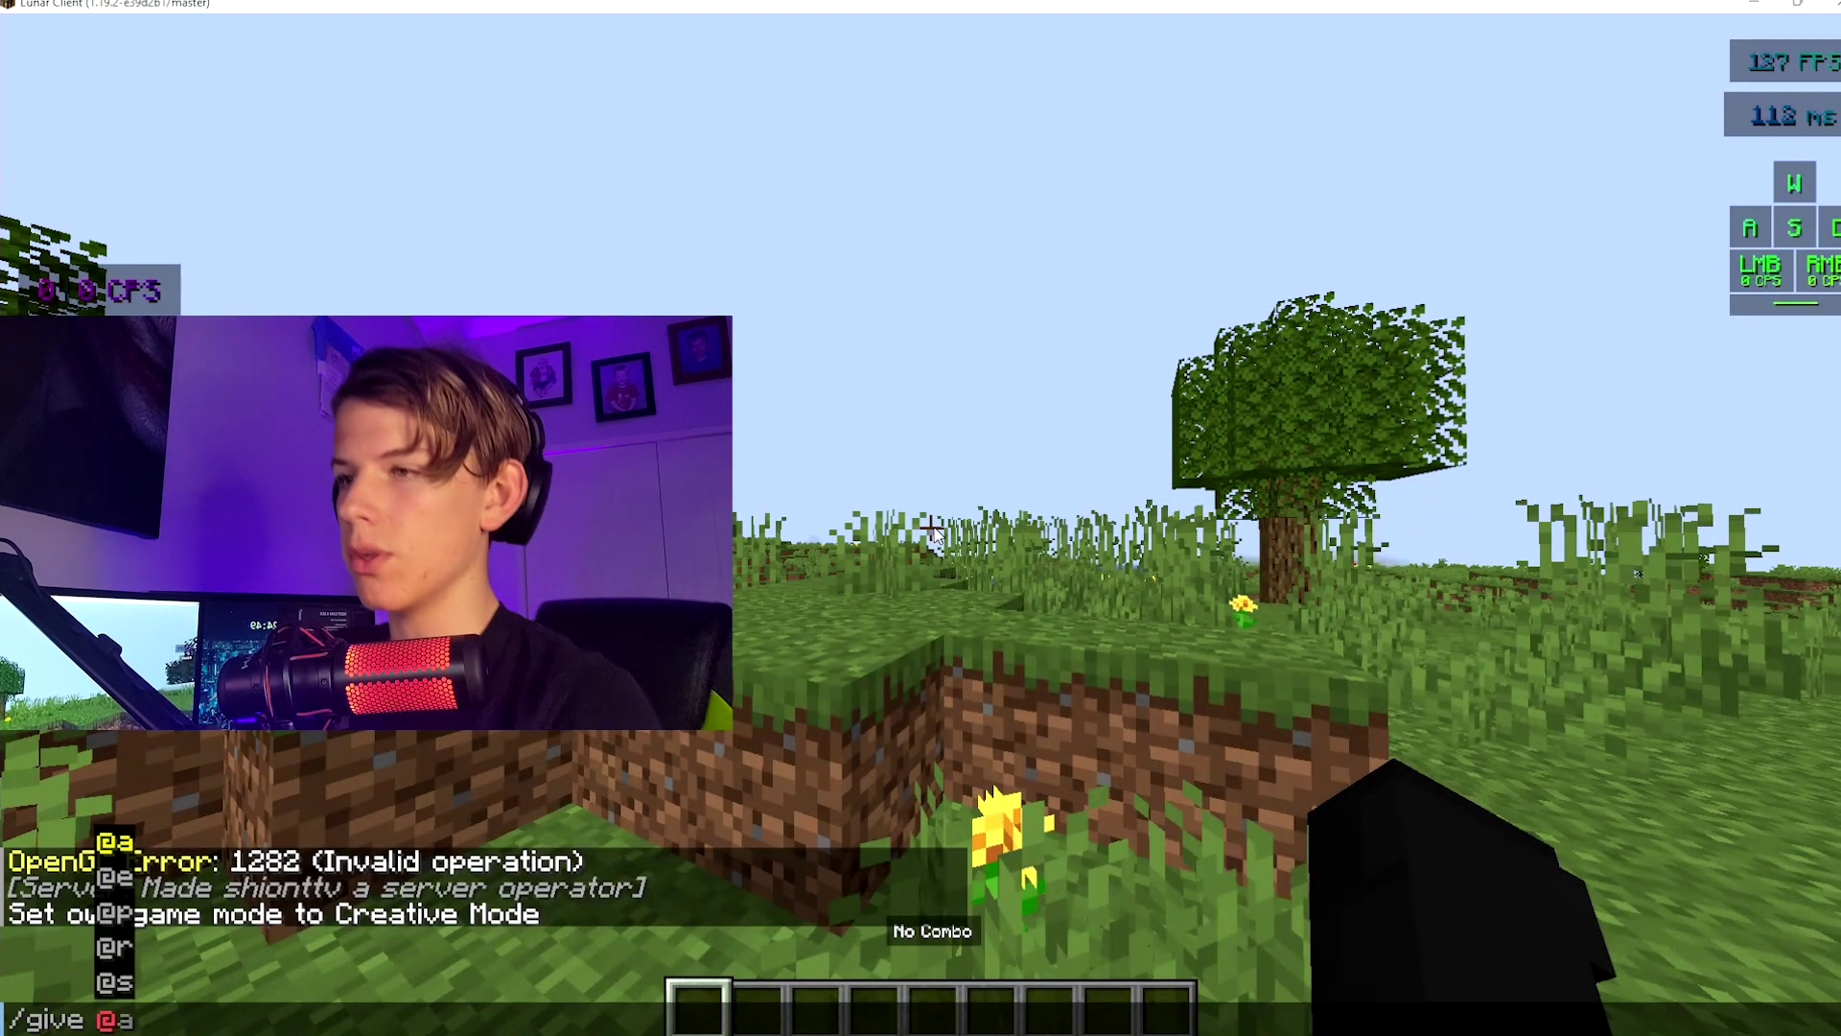
{"action": "type", "text": "comman"}
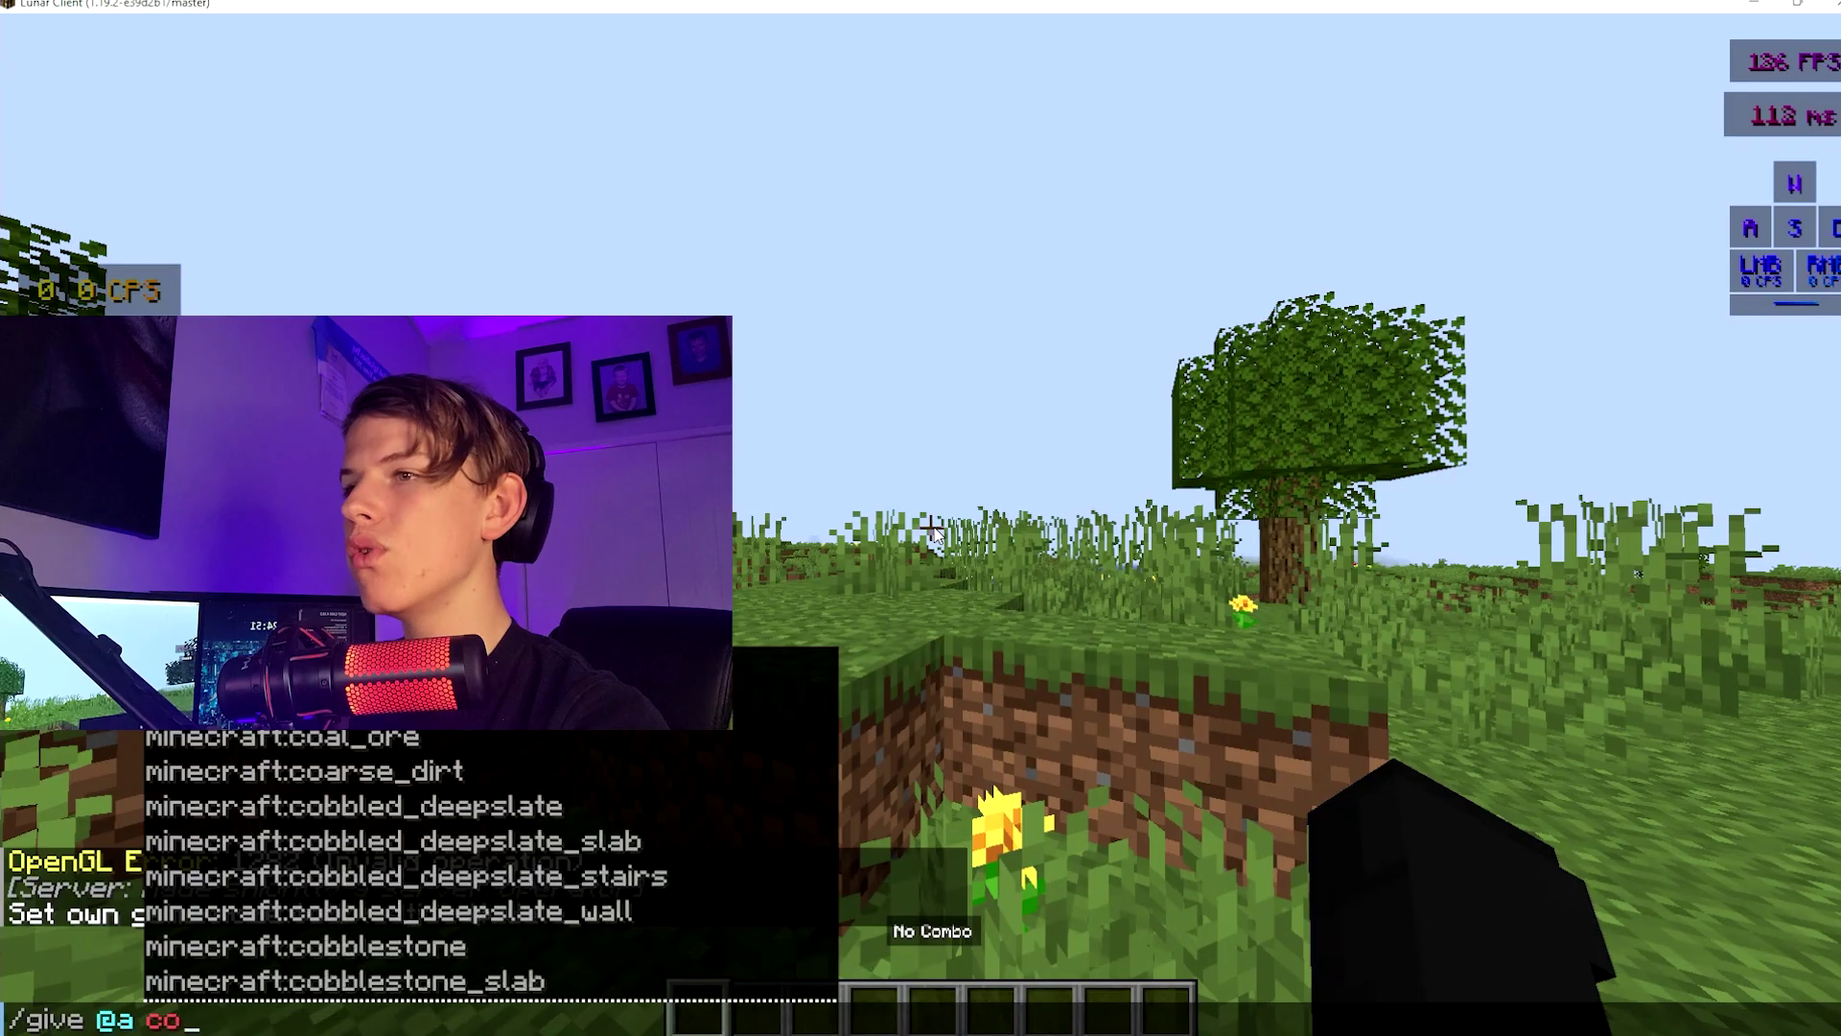
{"action": "key", "text": "Tab"}
{"action": "key", "text": "Return"}
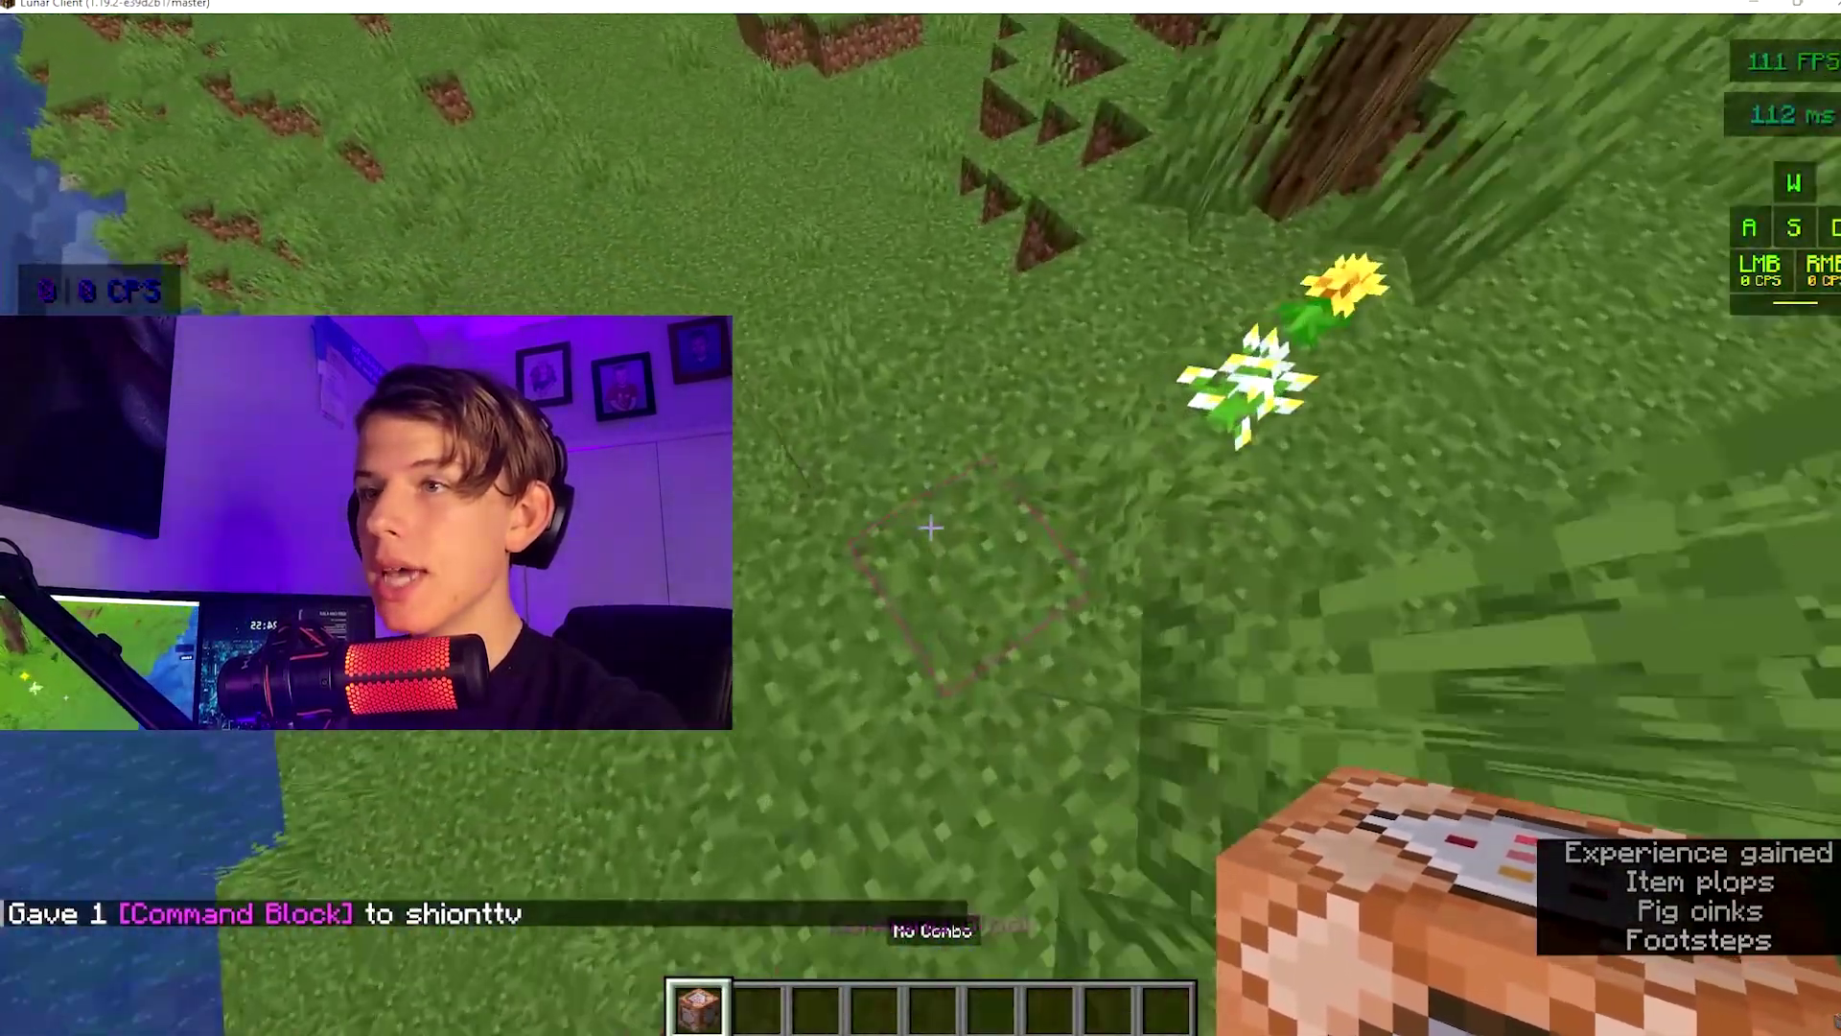
- Place the command block on the grass and try to set its console command to clear @a
{"action": "right_click", "coordinate": [930, 526]}
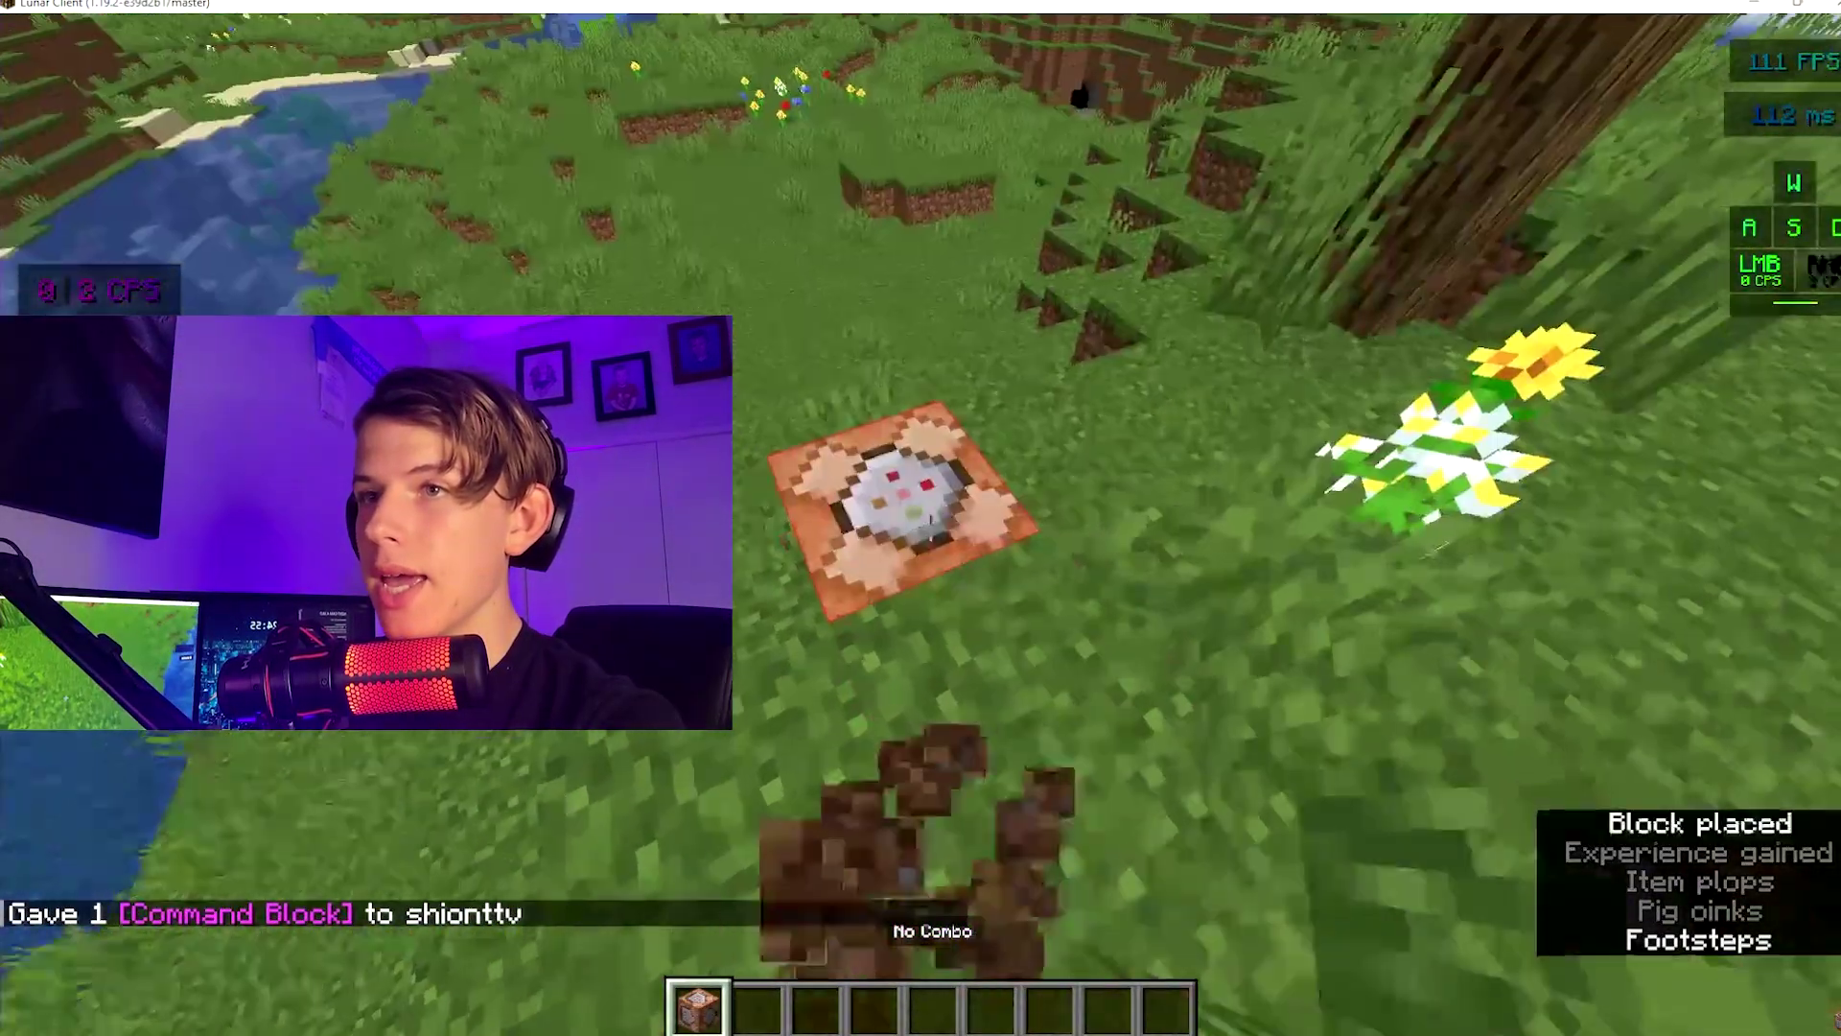
{"action": "right_click", "coordinate": [930, 526]}
{"action": "type", "text": "clear @a["}
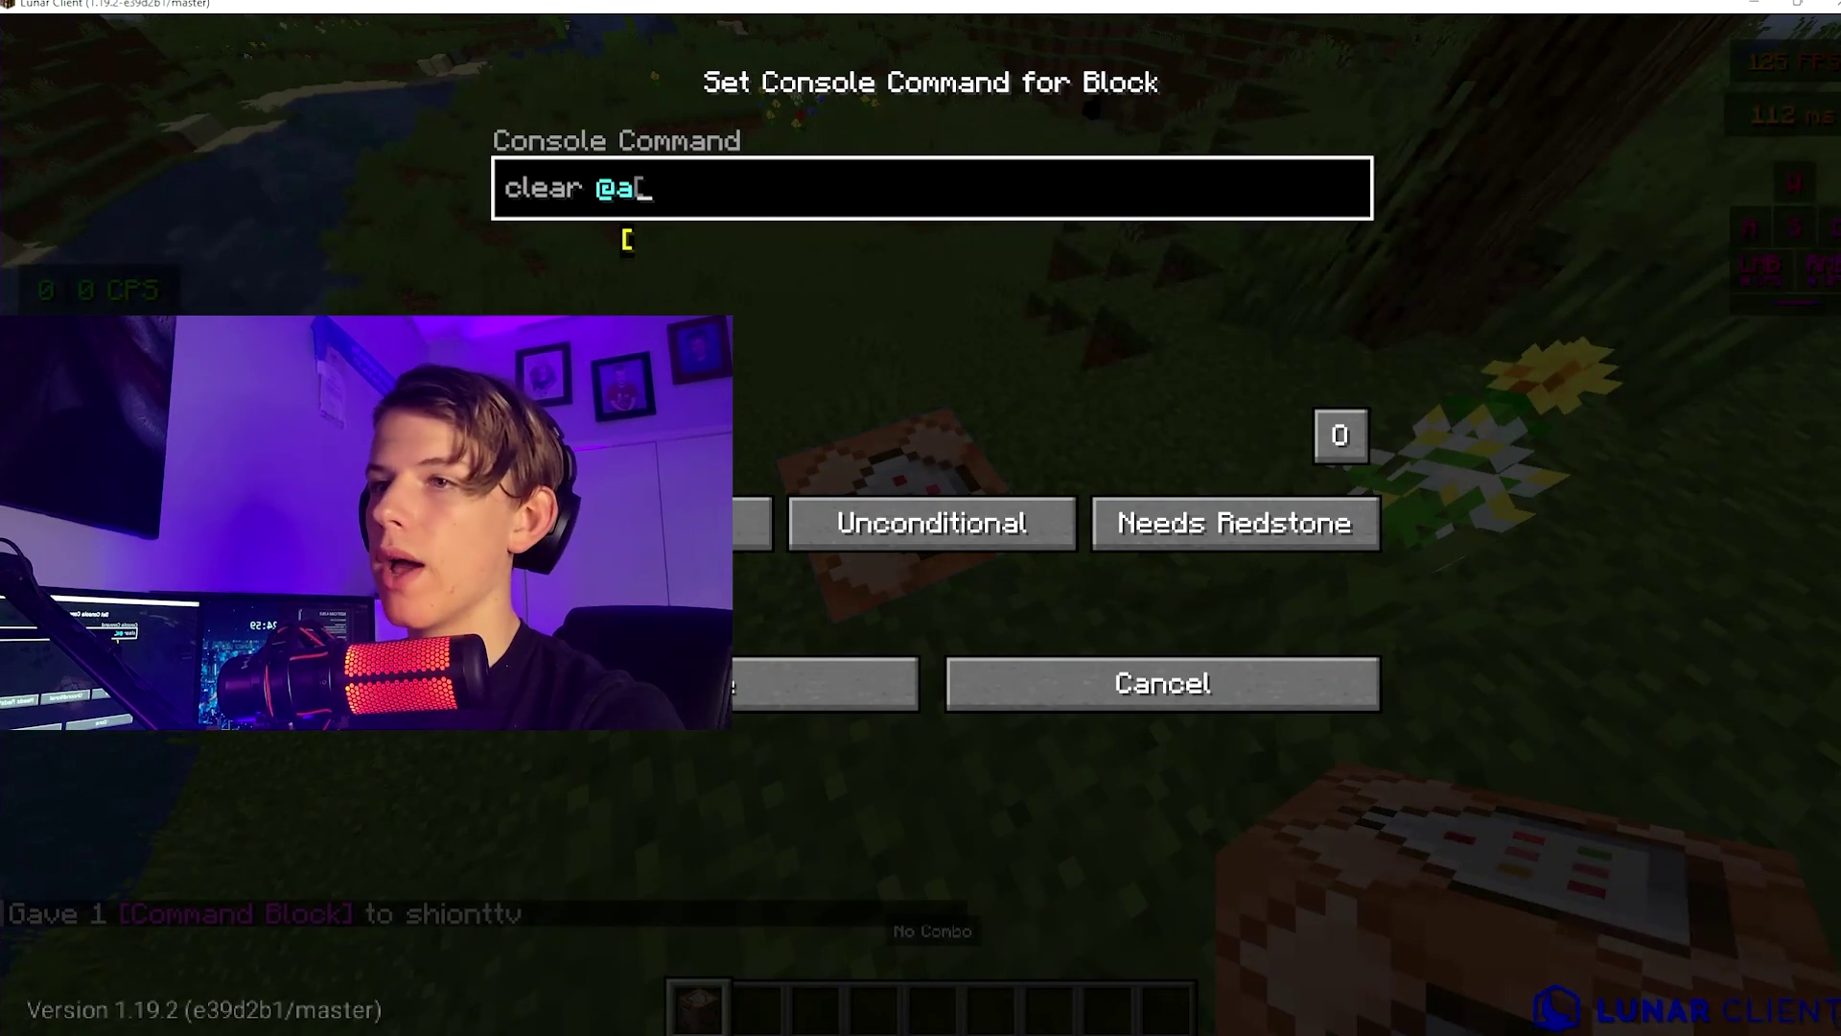
{"action": "key", "text": "Return"}
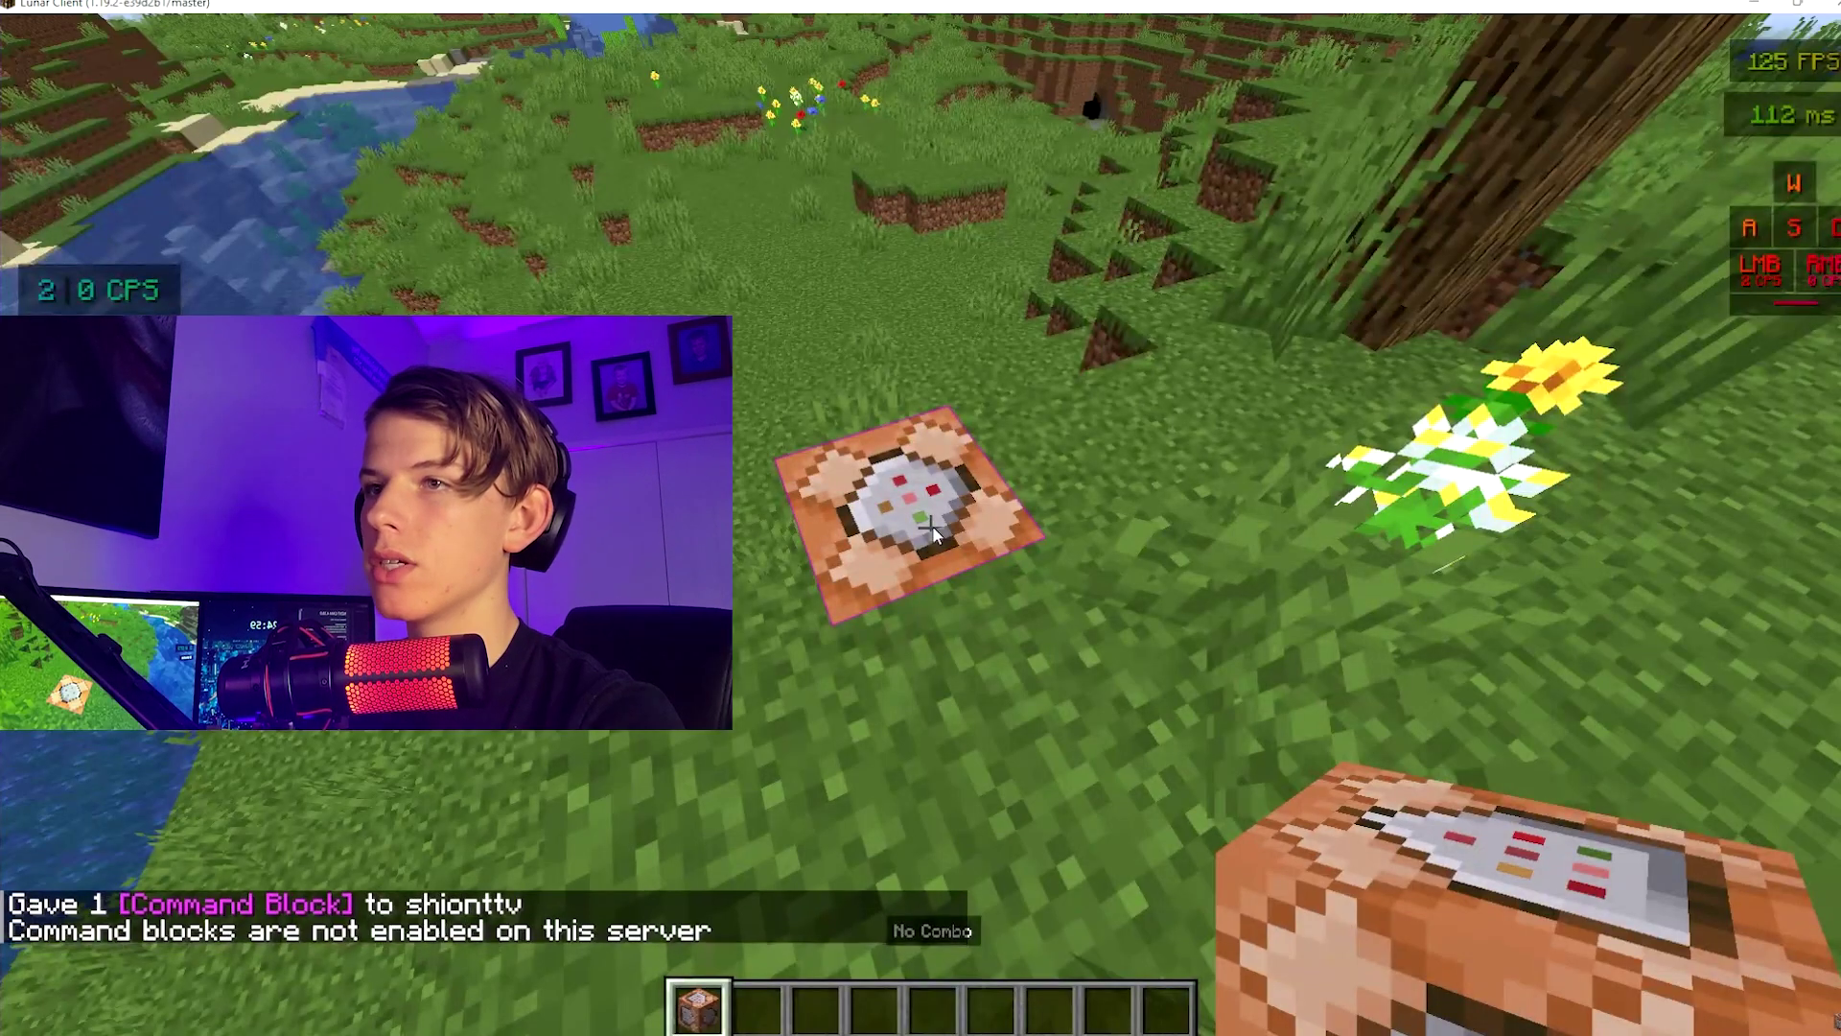
{"action": "key", "text": "Escape"}
{"action": "key", "text": "Escape"}
{"action": "key", "text": "t"}
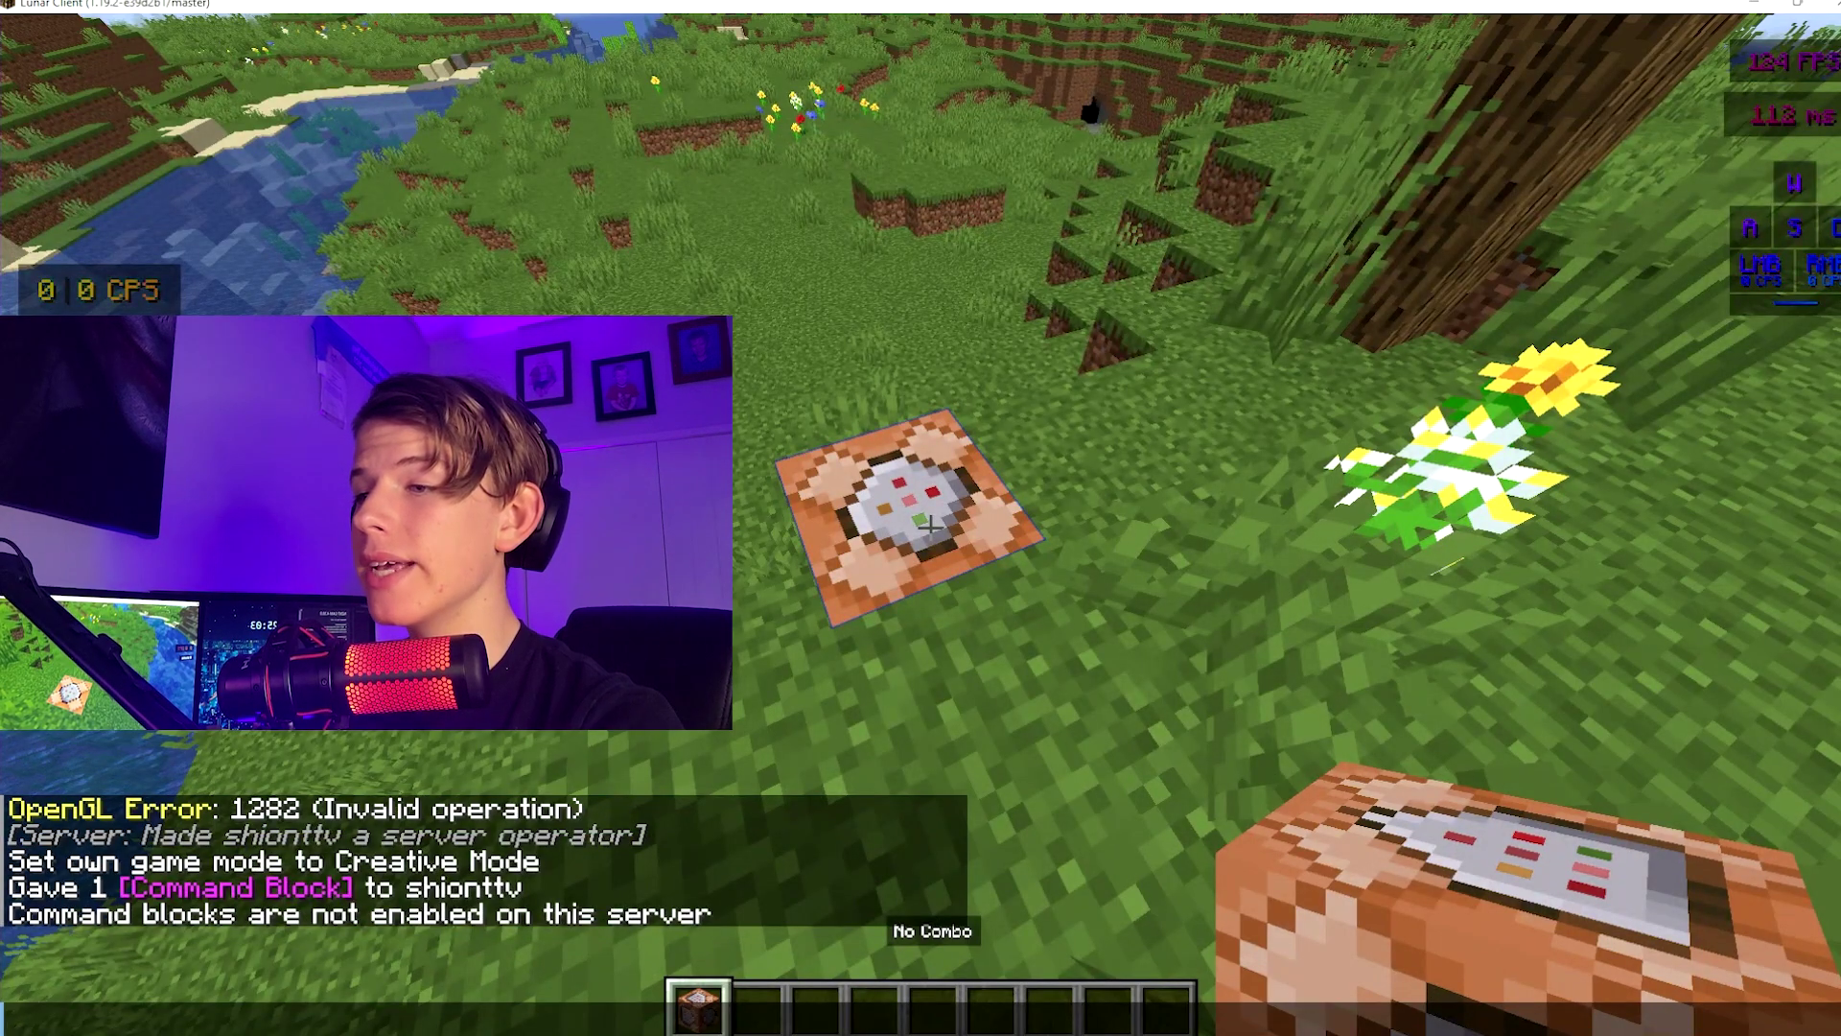
- Switch to the Tutorial server's folder in File Explorer and open the server.properties file
{"action": "key", "text": "alt+Tab"}
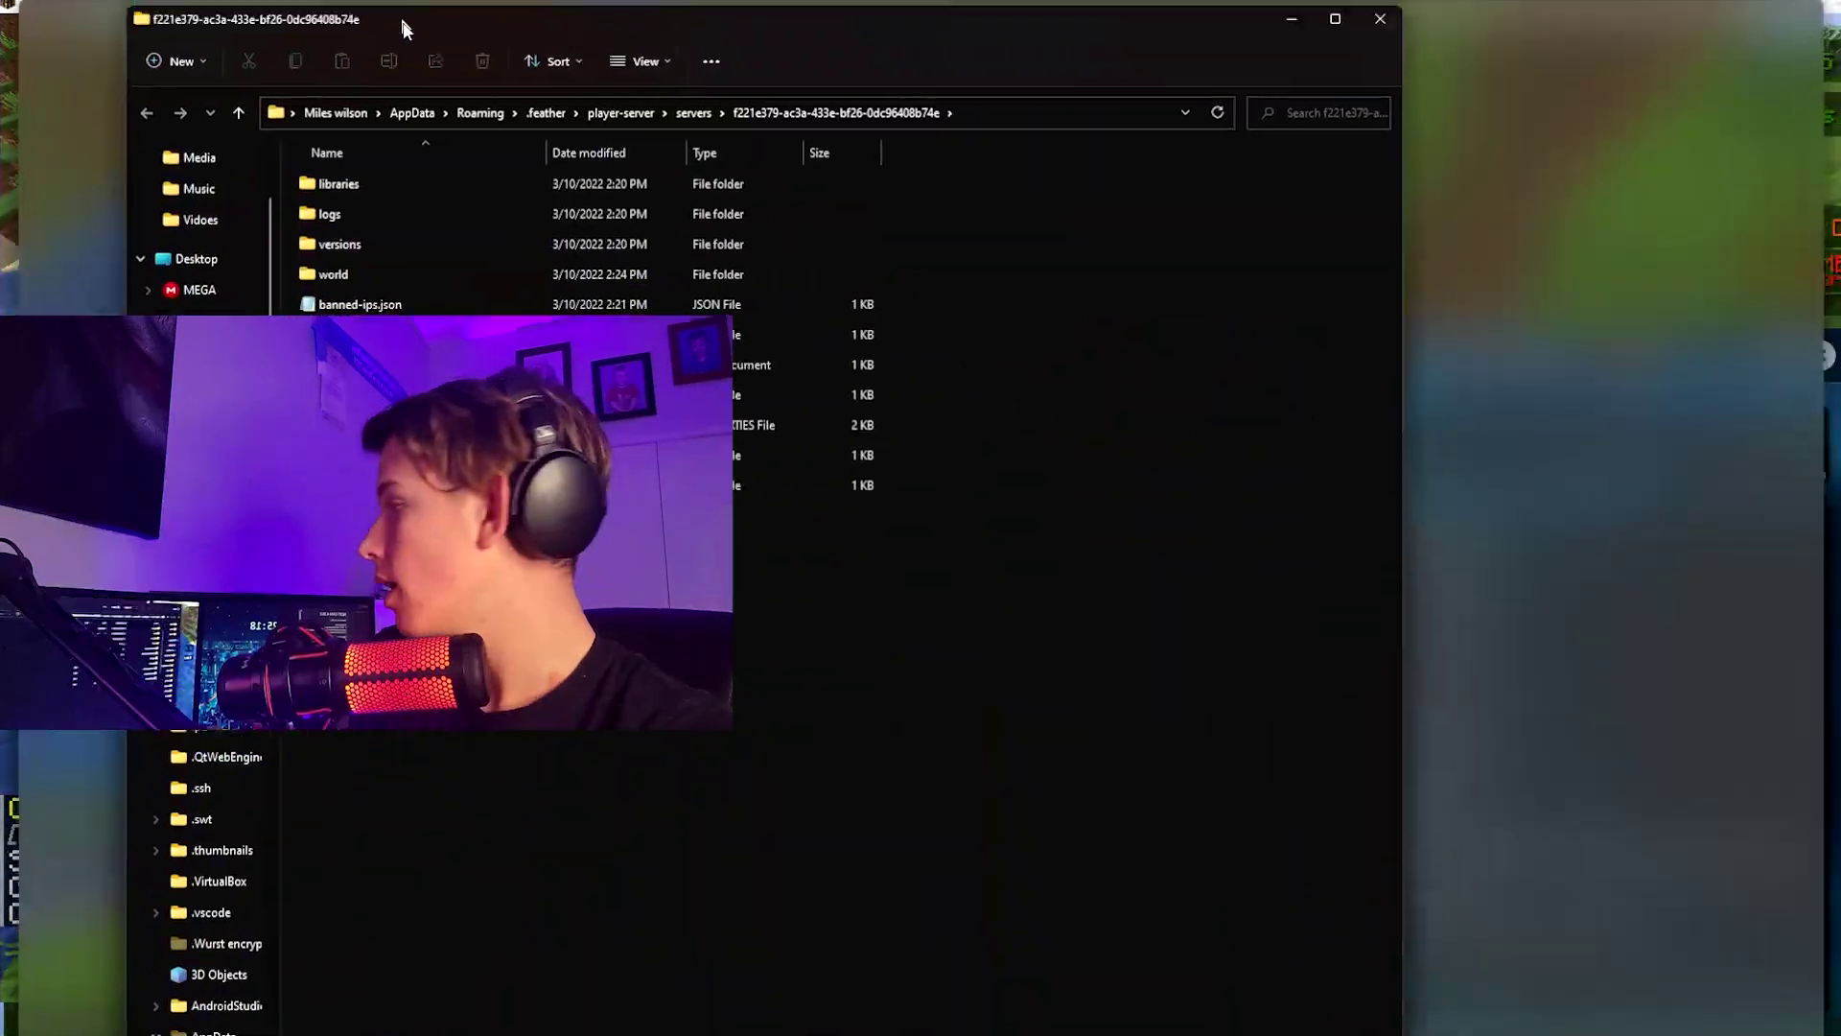
{"action": "left_click_drag", "start_coordinate": [400, 14], "coordinate": [560, 54]}
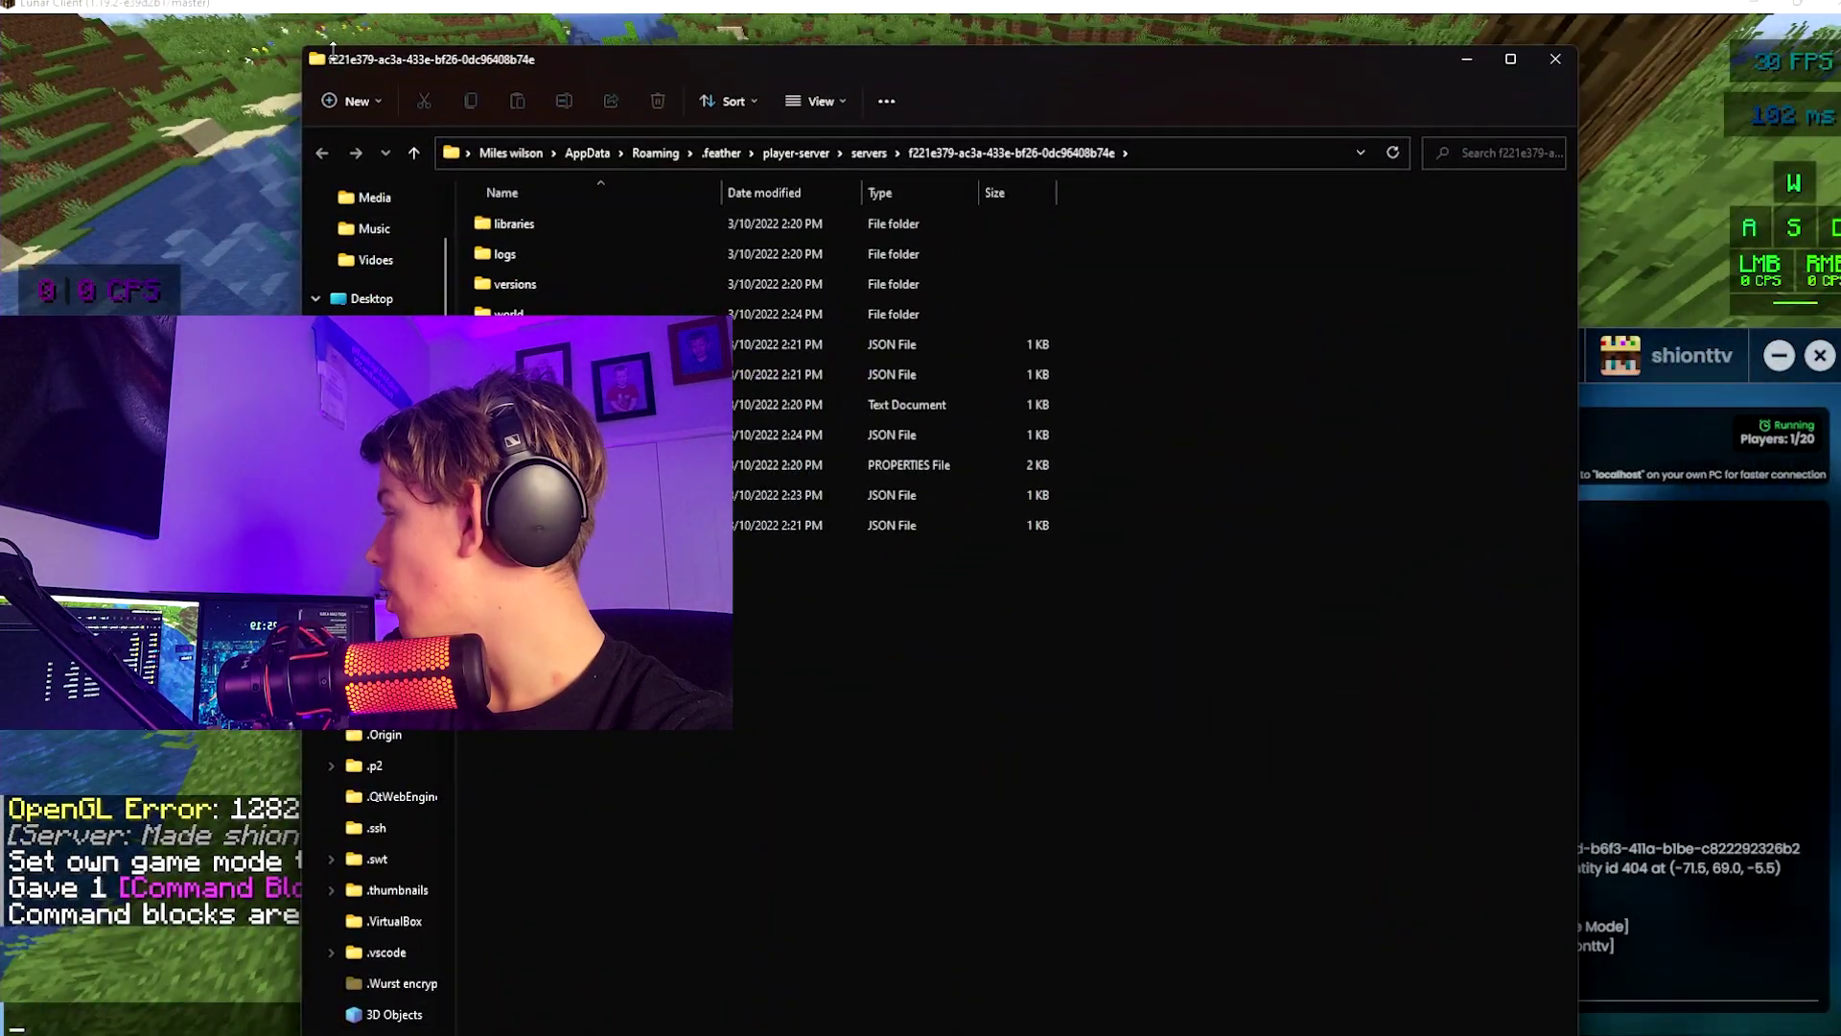
{"action": "left_click_drag", "start_coordinate": [332, 45], "coordinate": [503, 60]}
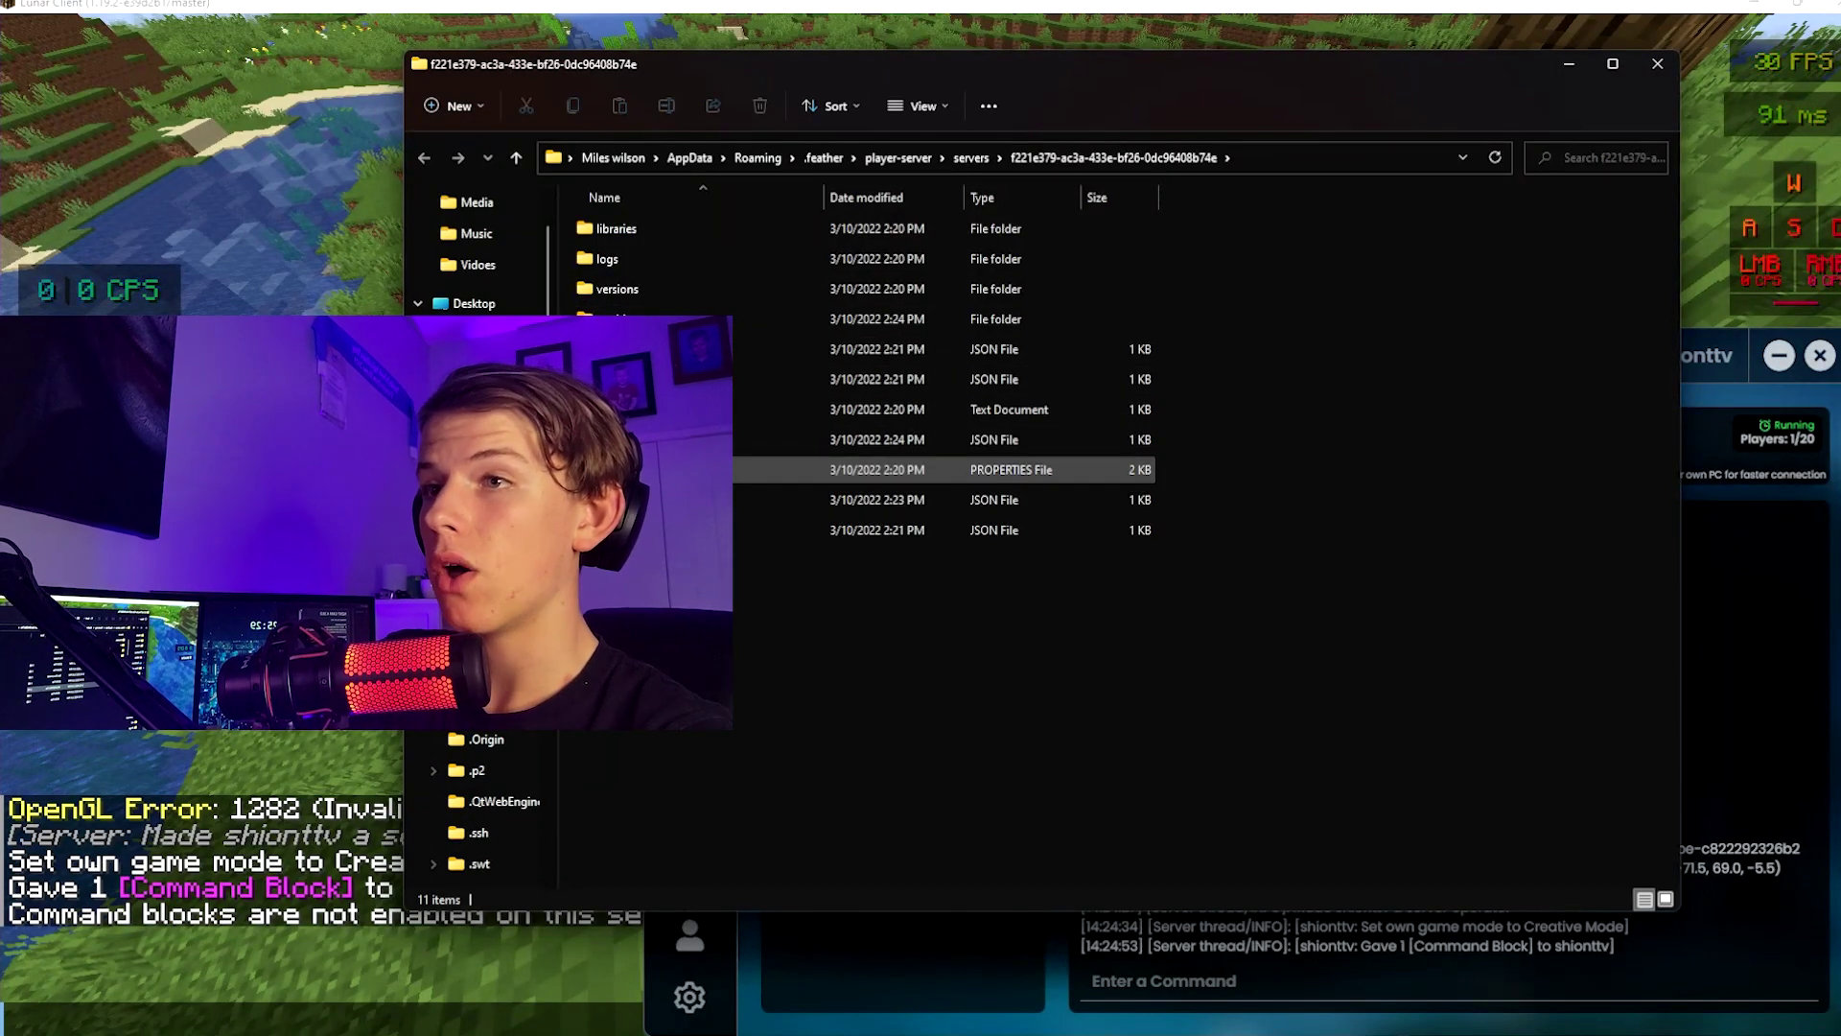
{"action": "left_click", "coordinate": [671, 468]}
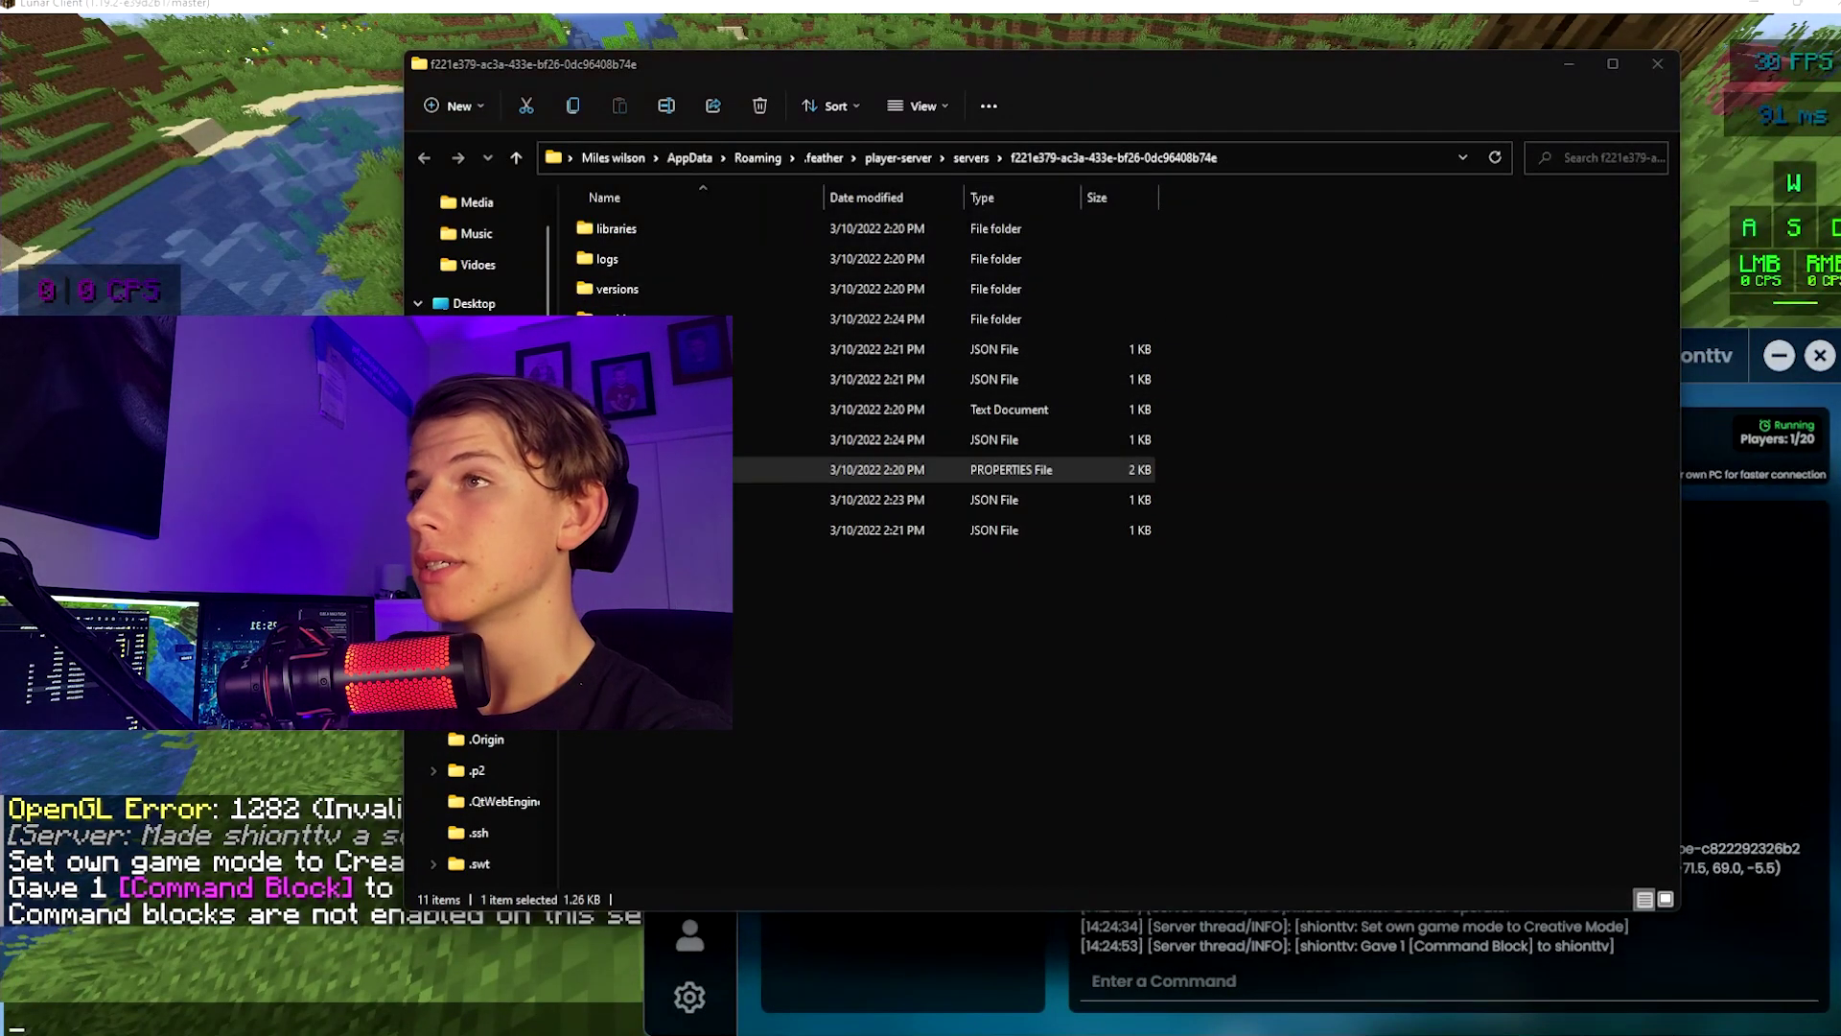
{"action": "double_click", "coordinate": [671, 469]}
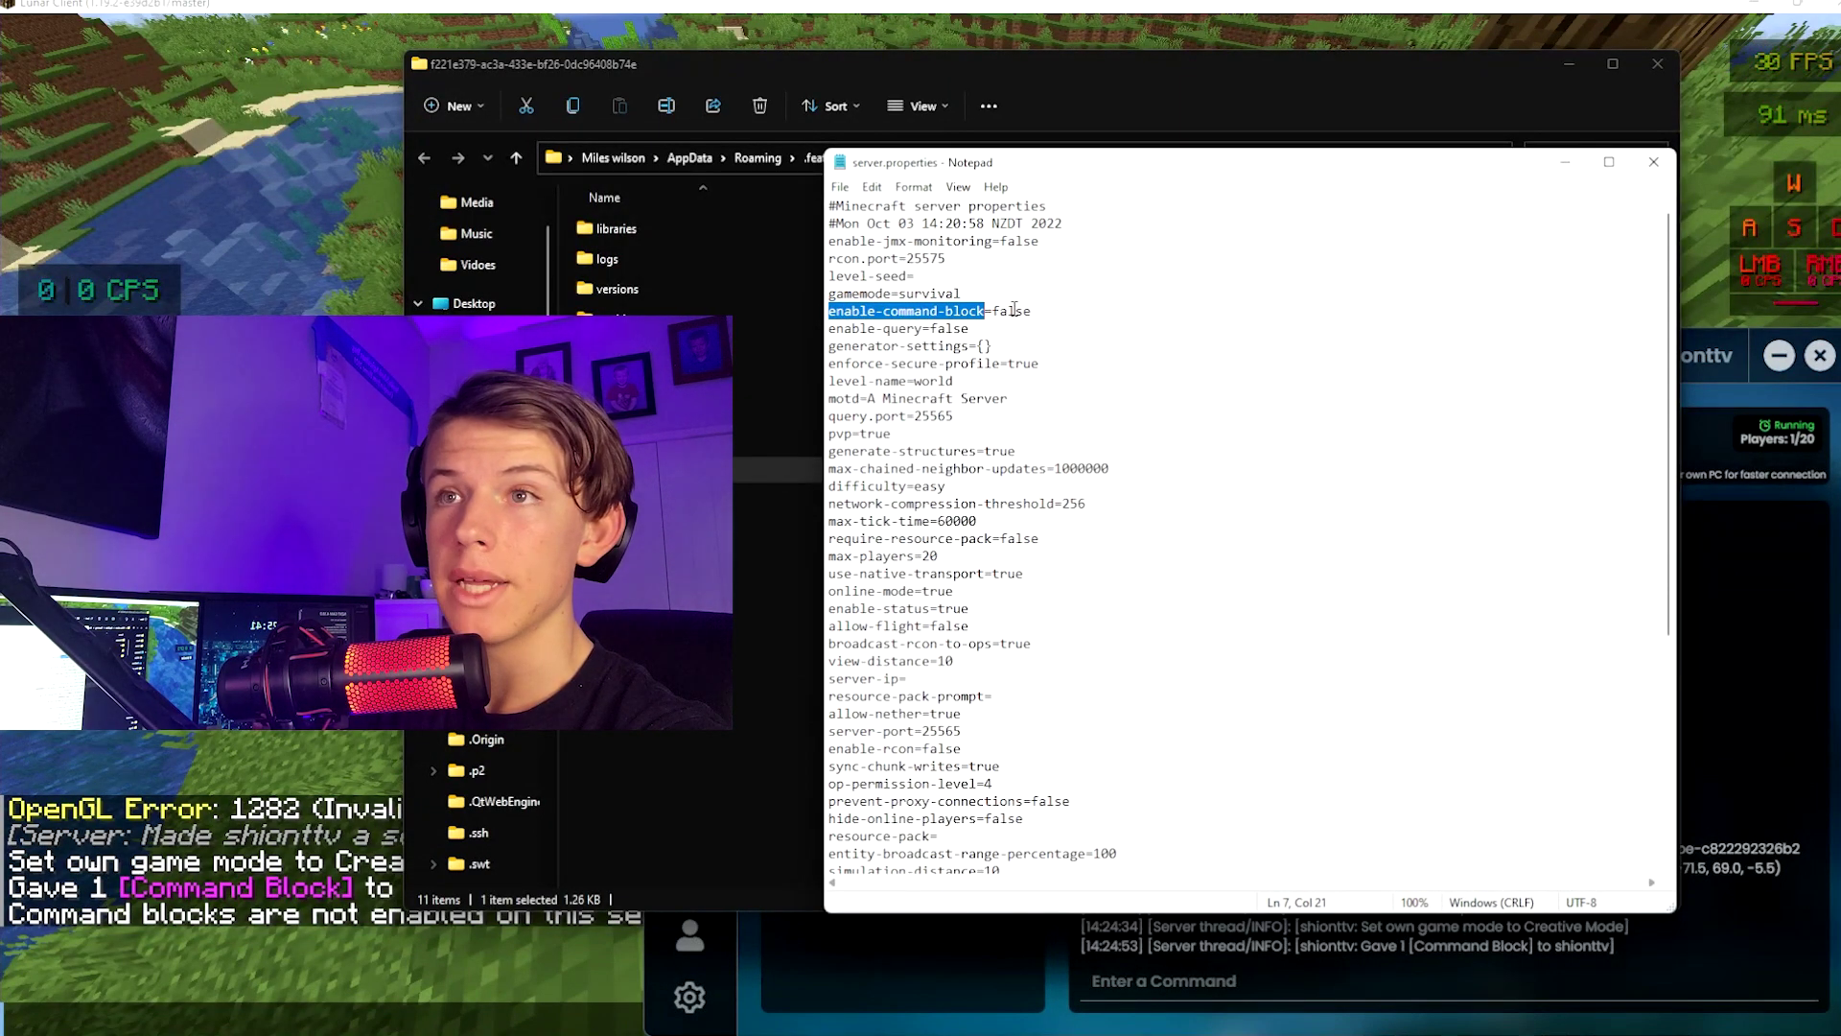
- Set enable-command-block to true in server.properties, save the file, and close it
{"action": "left_click_drag", "start_coordinate": [946, 310], "coordinate": [1031, 310]}
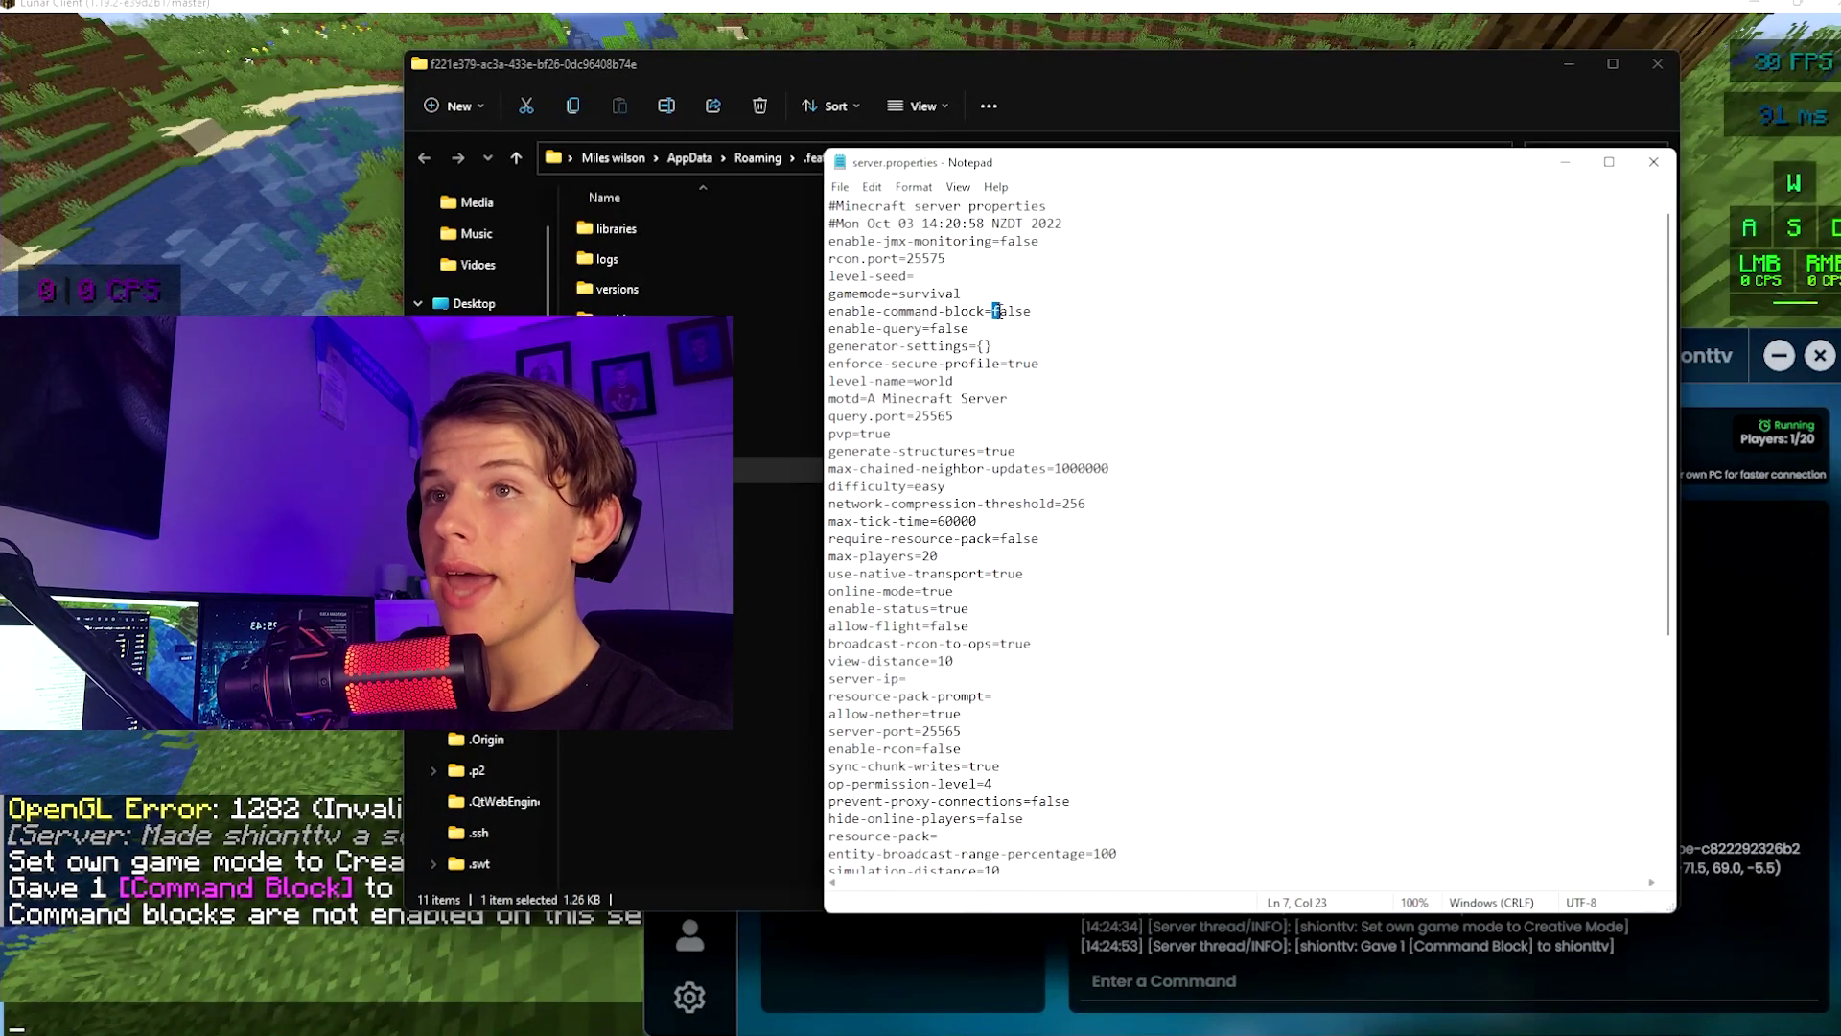
{"action": "type", "text": "ture"}
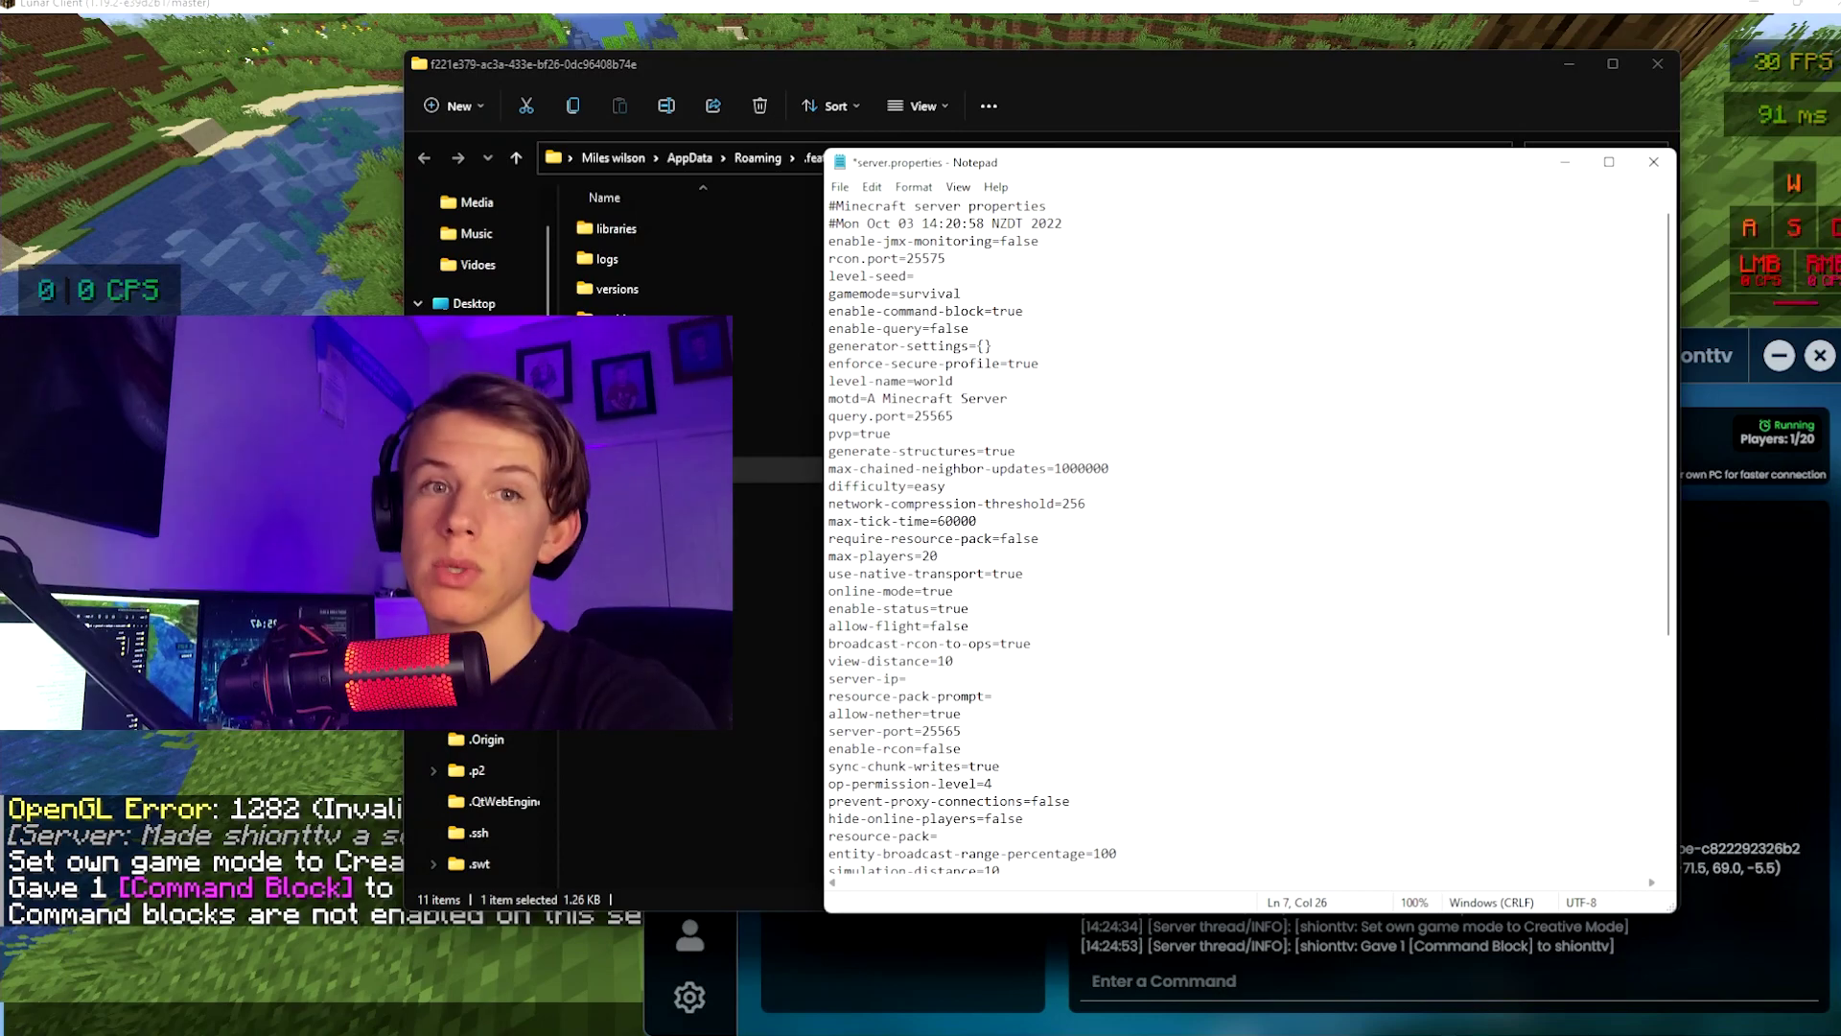
{"action": "key", "text": "ctrl+s"}
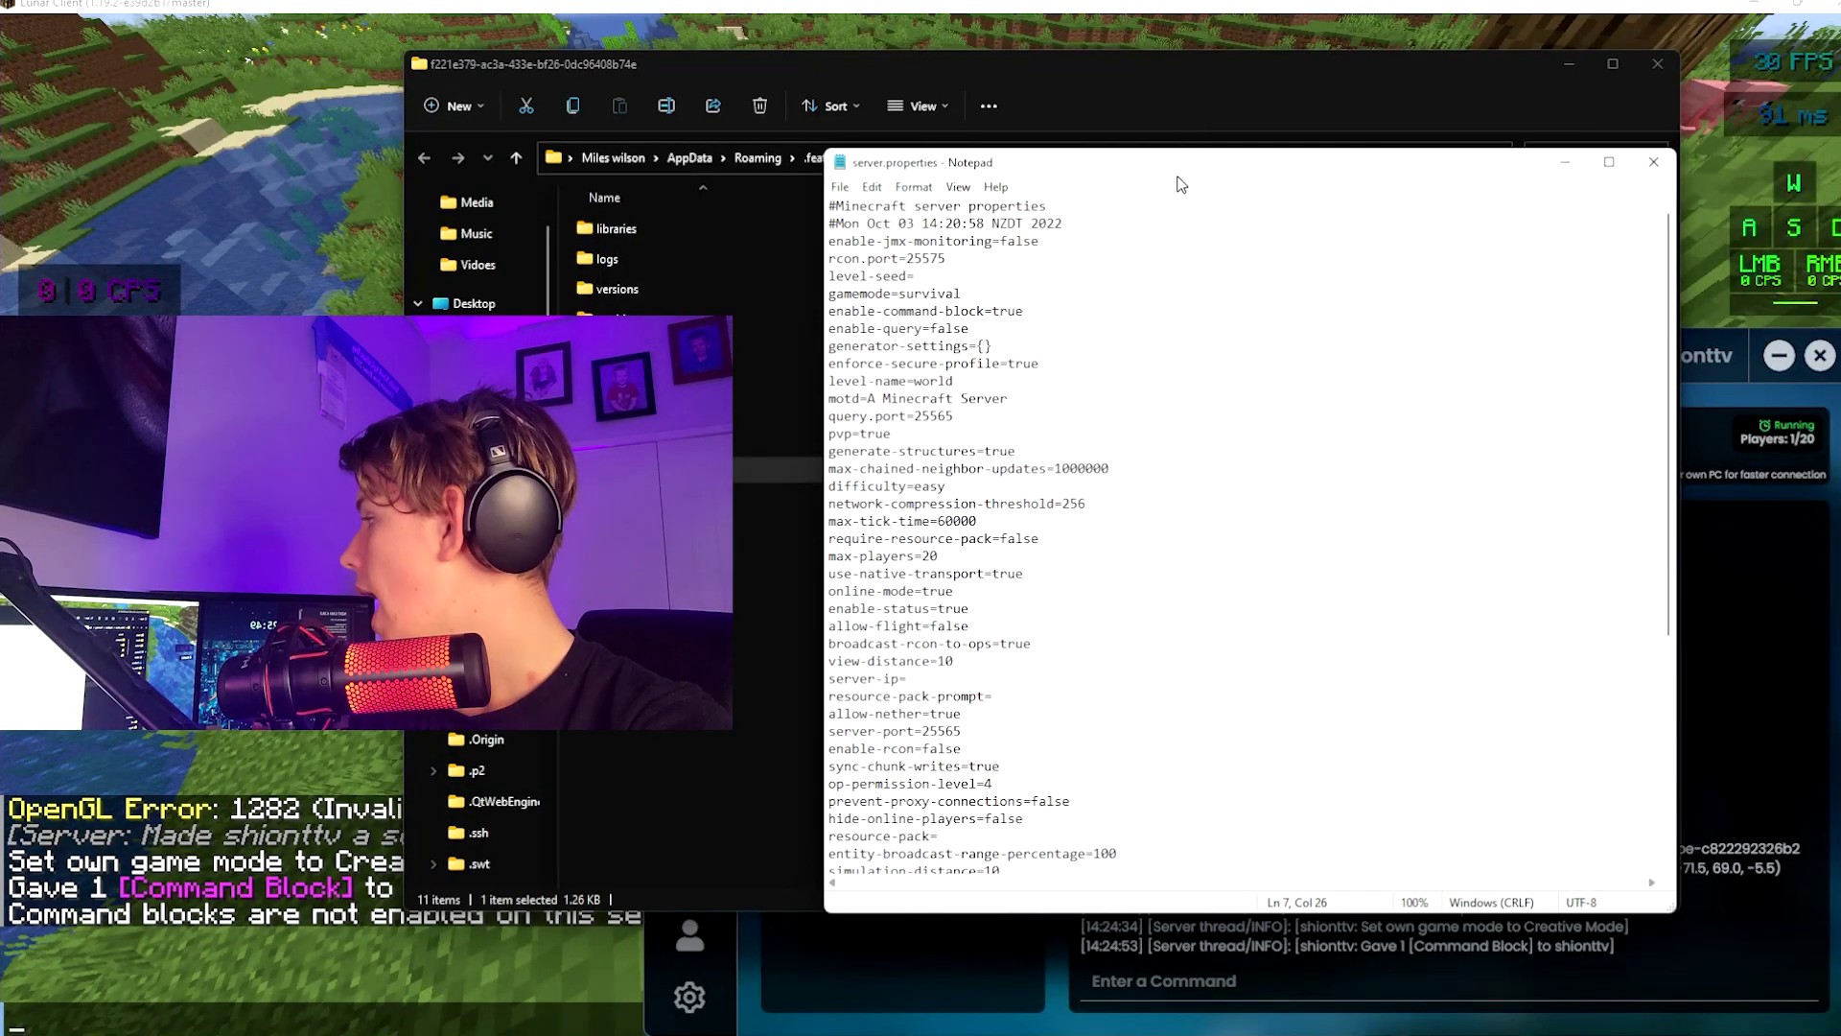
{"action": "left_click", "coordinate": [1652, 173]}
{"action": "left_click", "coordinate": [1758, 265]}
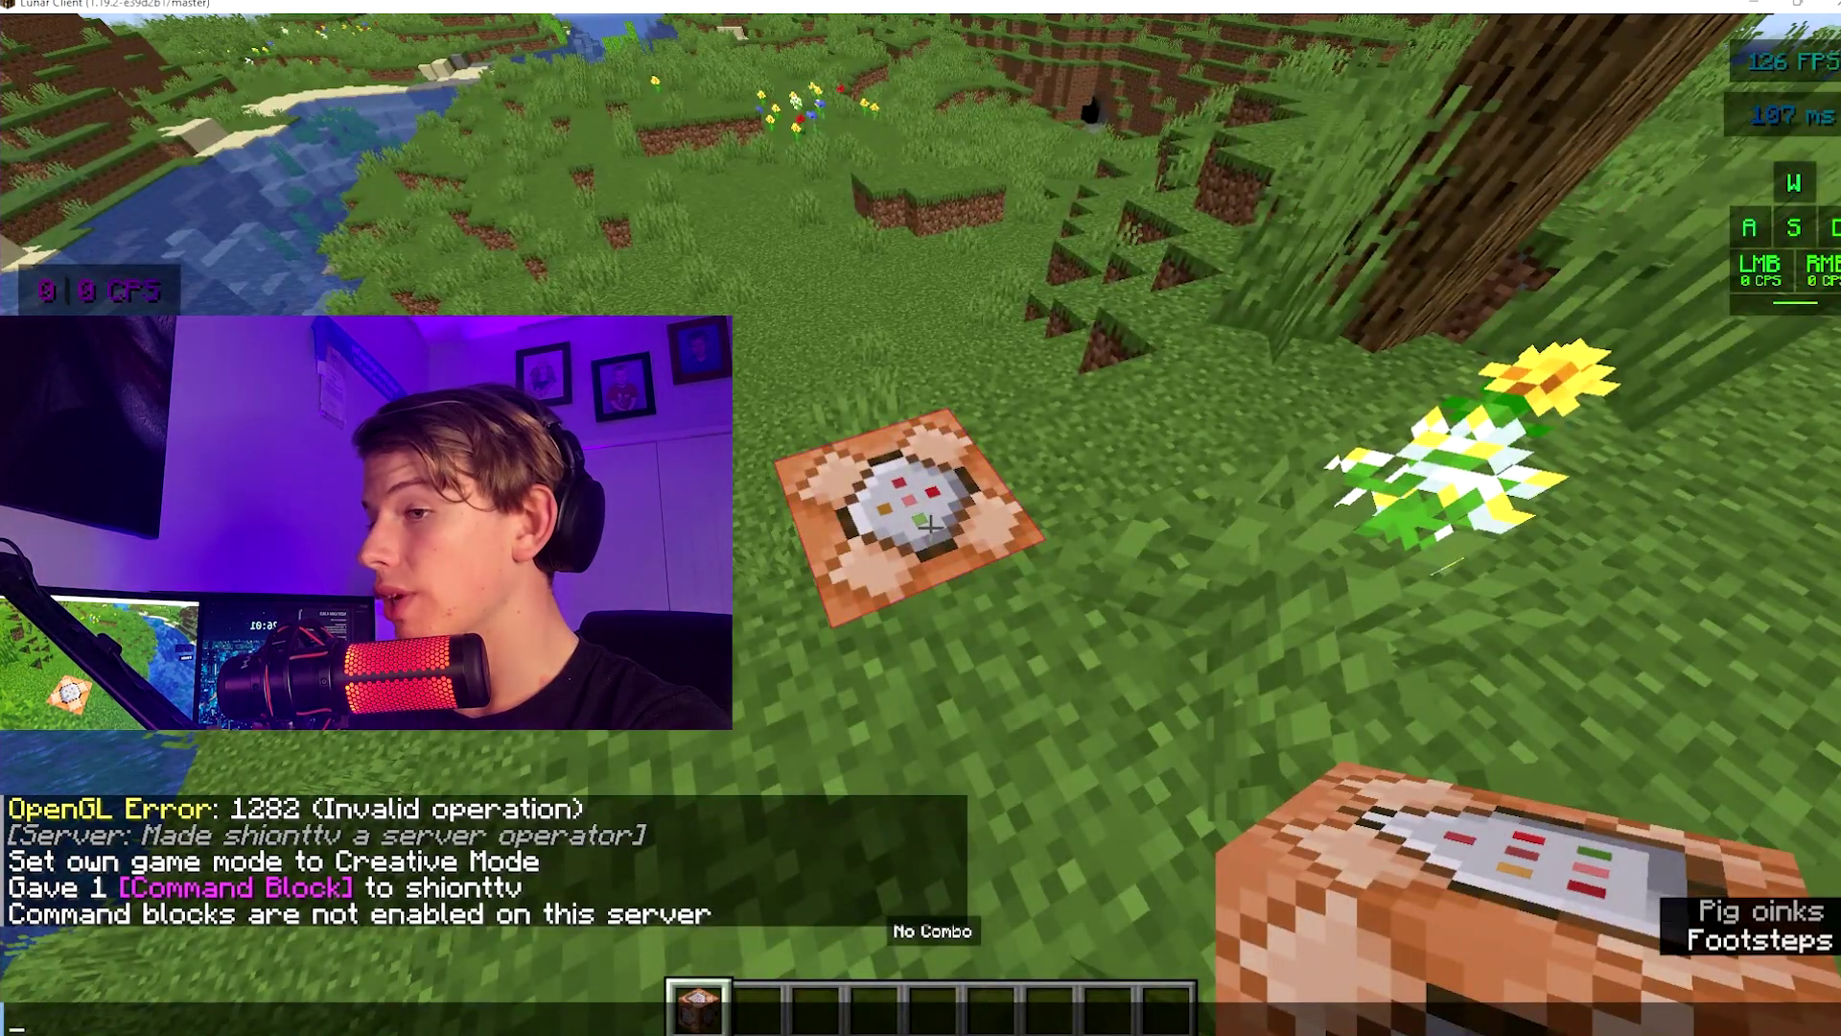
- Restart the Tutorial server in Feather by powering it off and starting it again
{"action": "key", "text": "alt+Tab"}
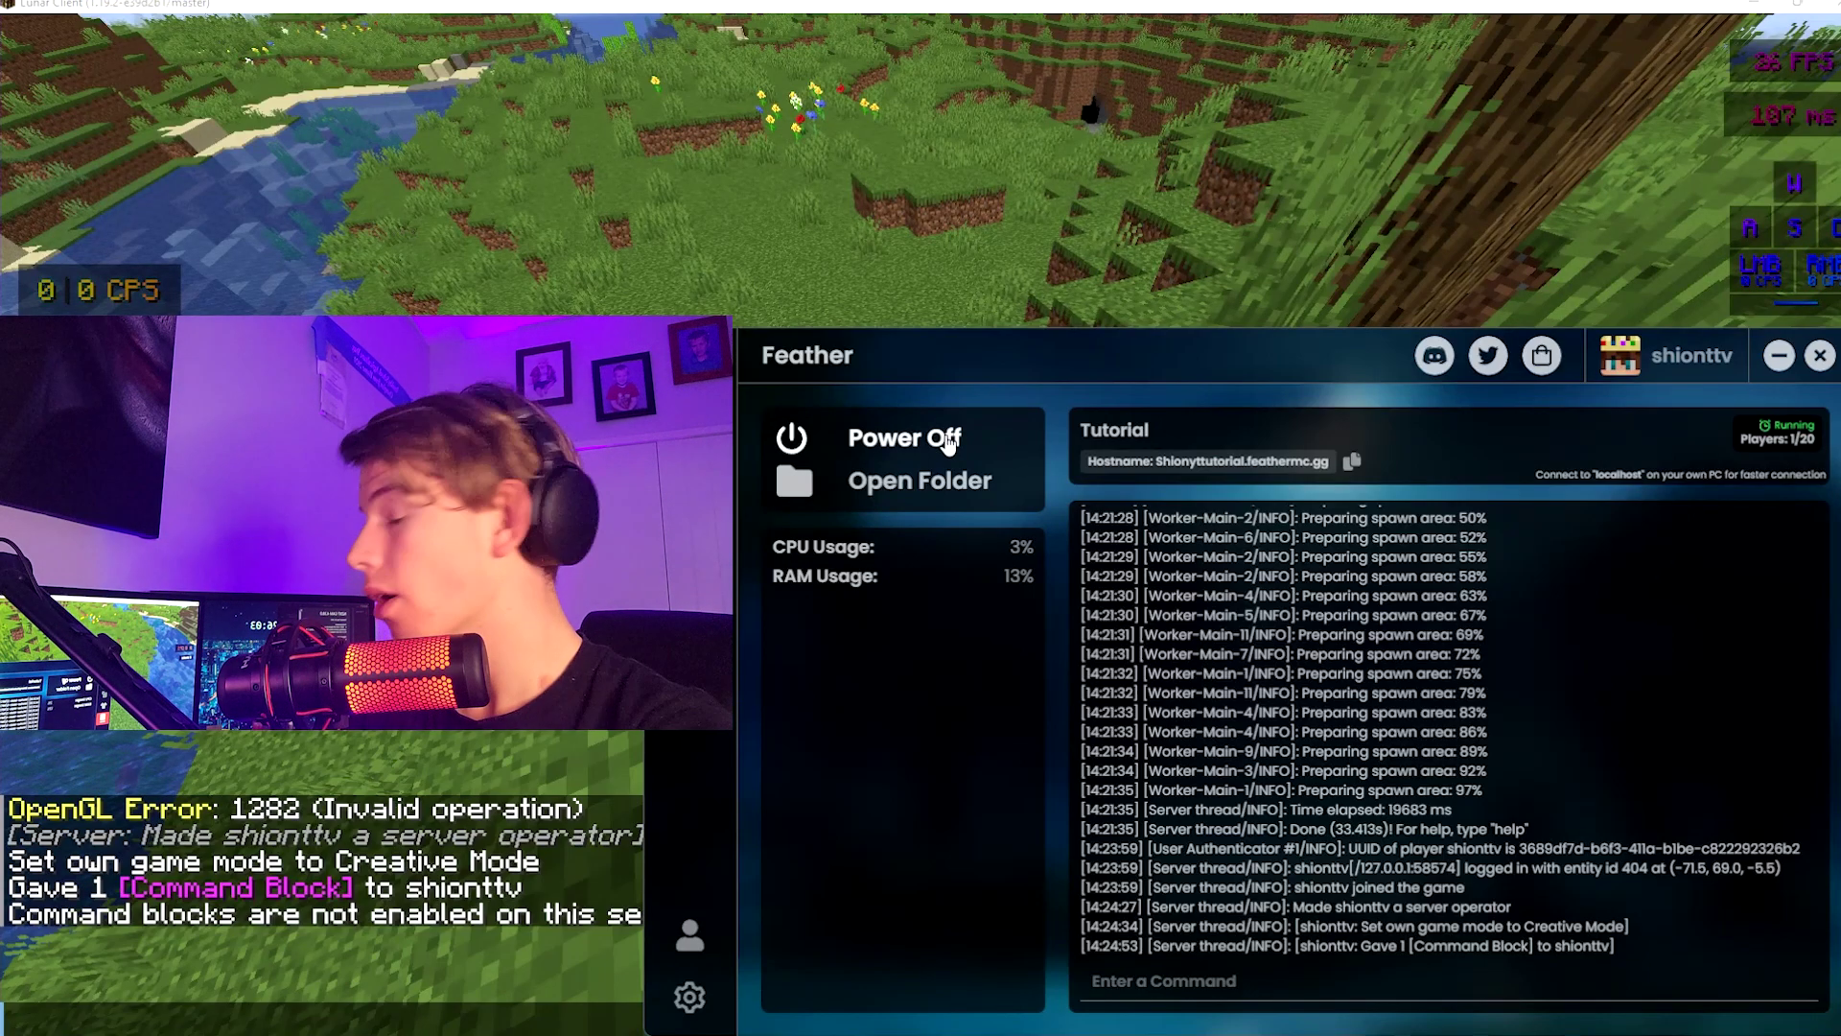
{"action": "left_click", "coordinate": [948, 439]}
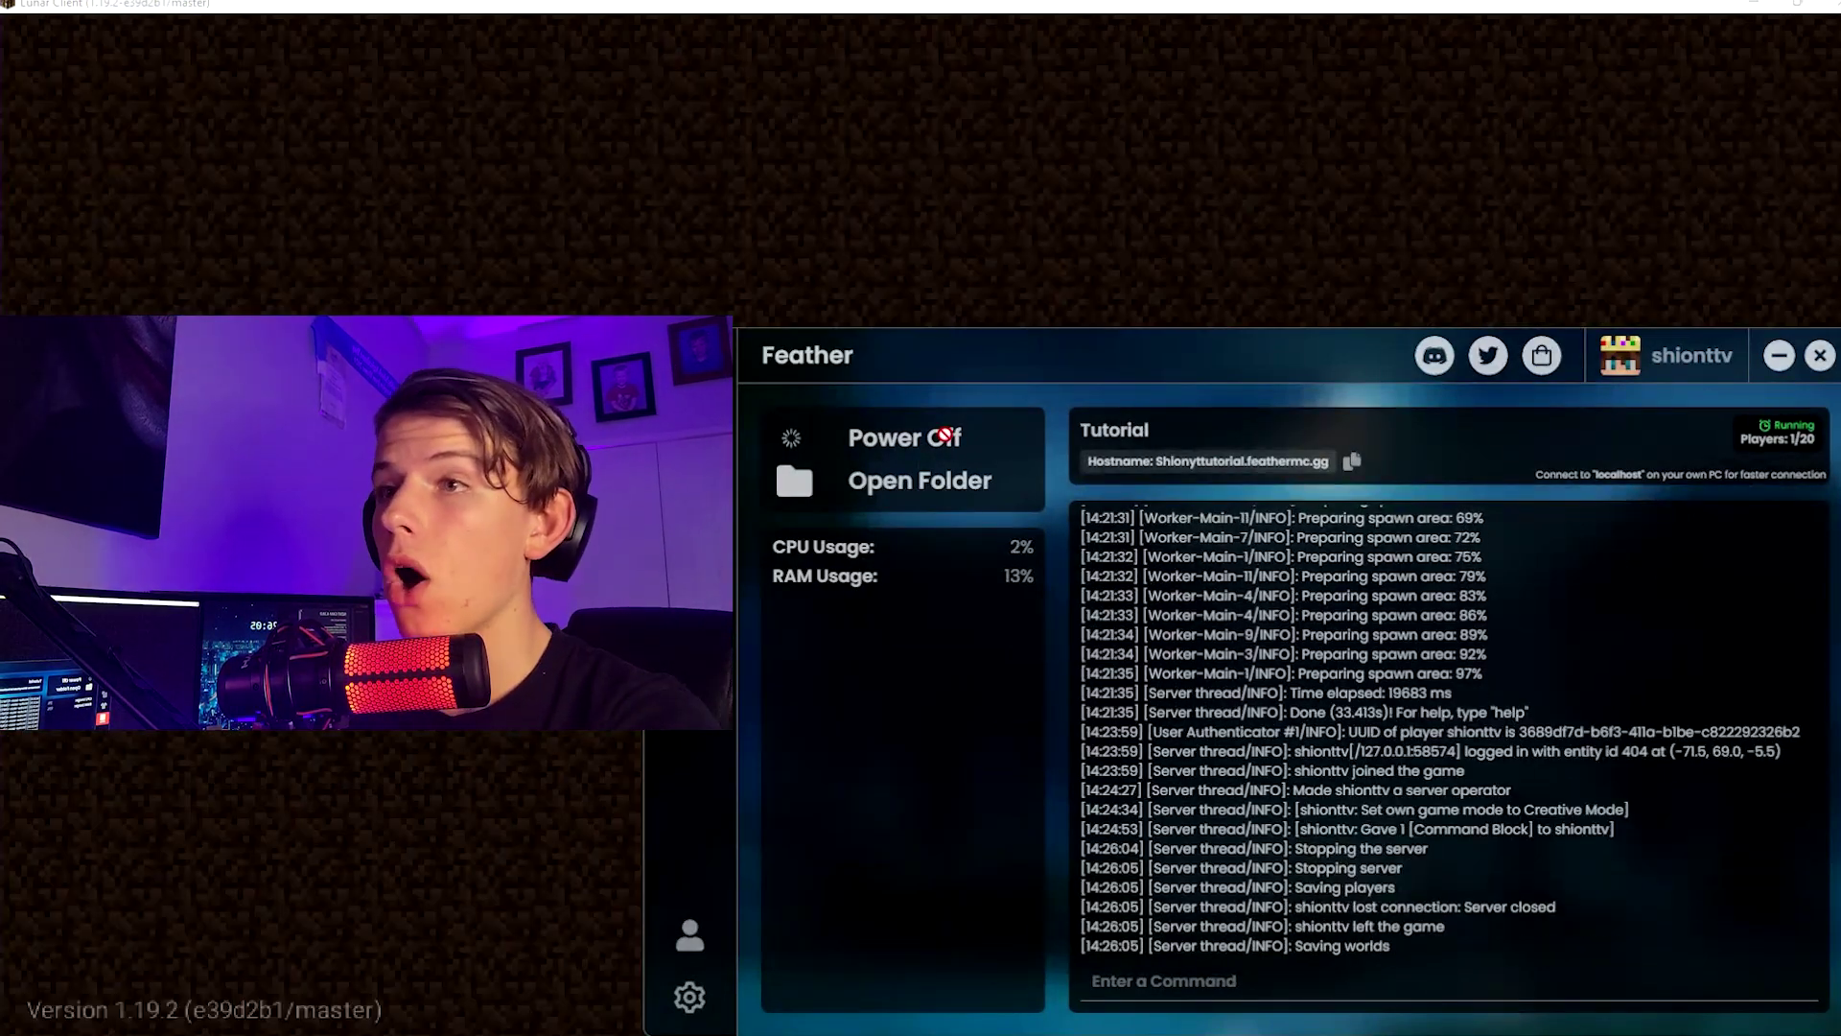
{"action": "left_click_drag", "start_coordinate": [972, 364], "coordinate": [781, 275]}
{"action": "left_click", "coordinate": [748, 360]}
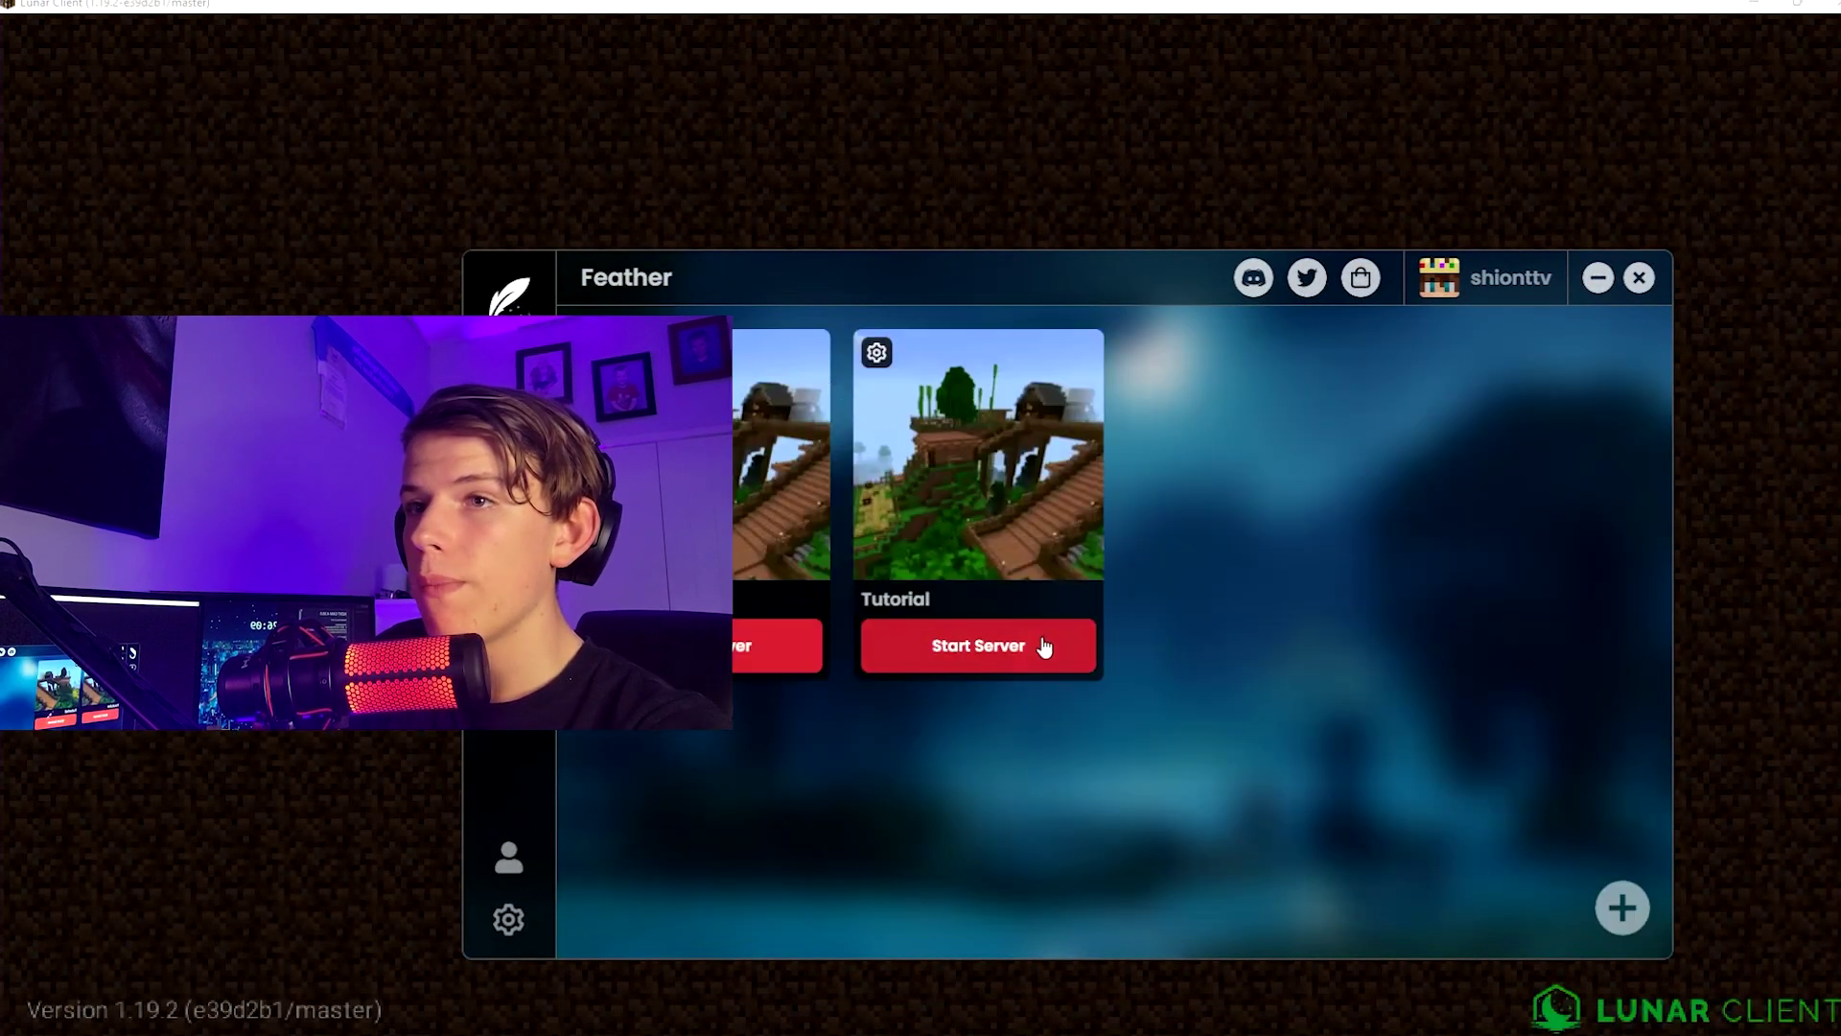
{"action": "left_click", "coordinate": [1018, 664]}
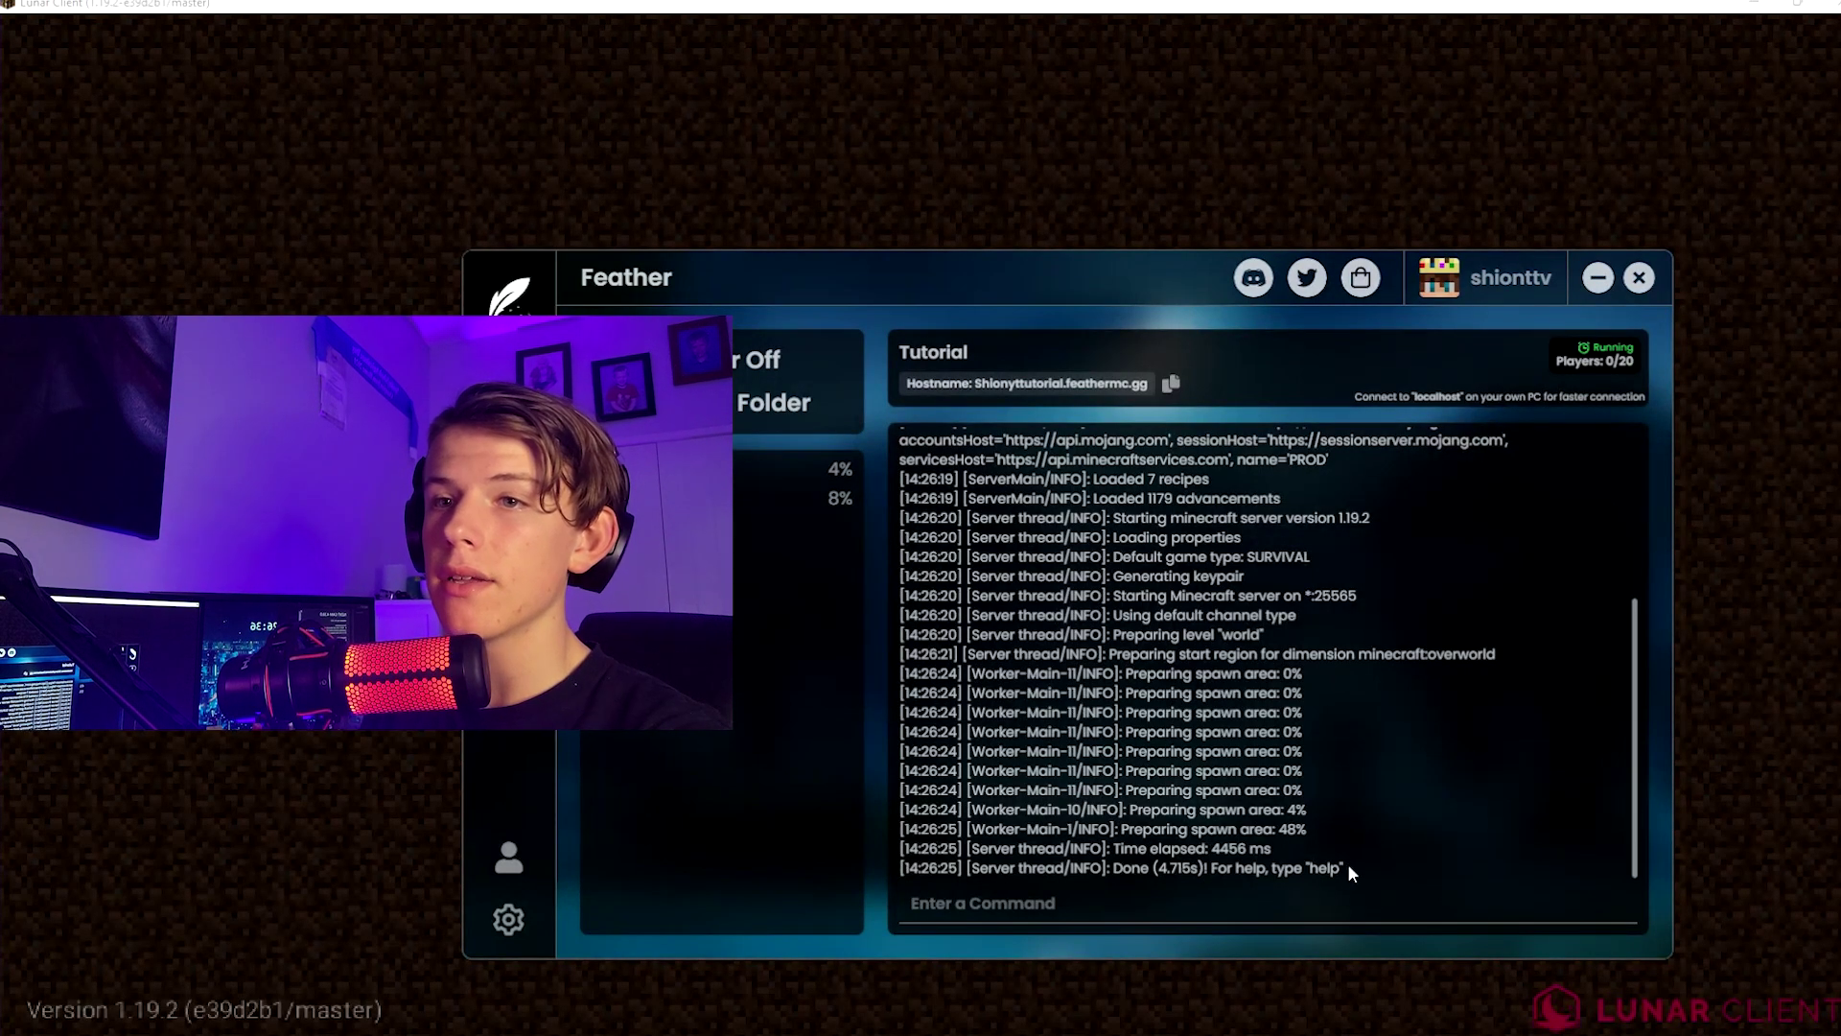
- Rejoin the Tutorial server in Lunar Client and set the placed command block's console command to clear @a
{"action": "left_click", "coordinate": [1496, 1028]}
{"action": "left_click", "coordinate": [1051, 655]}
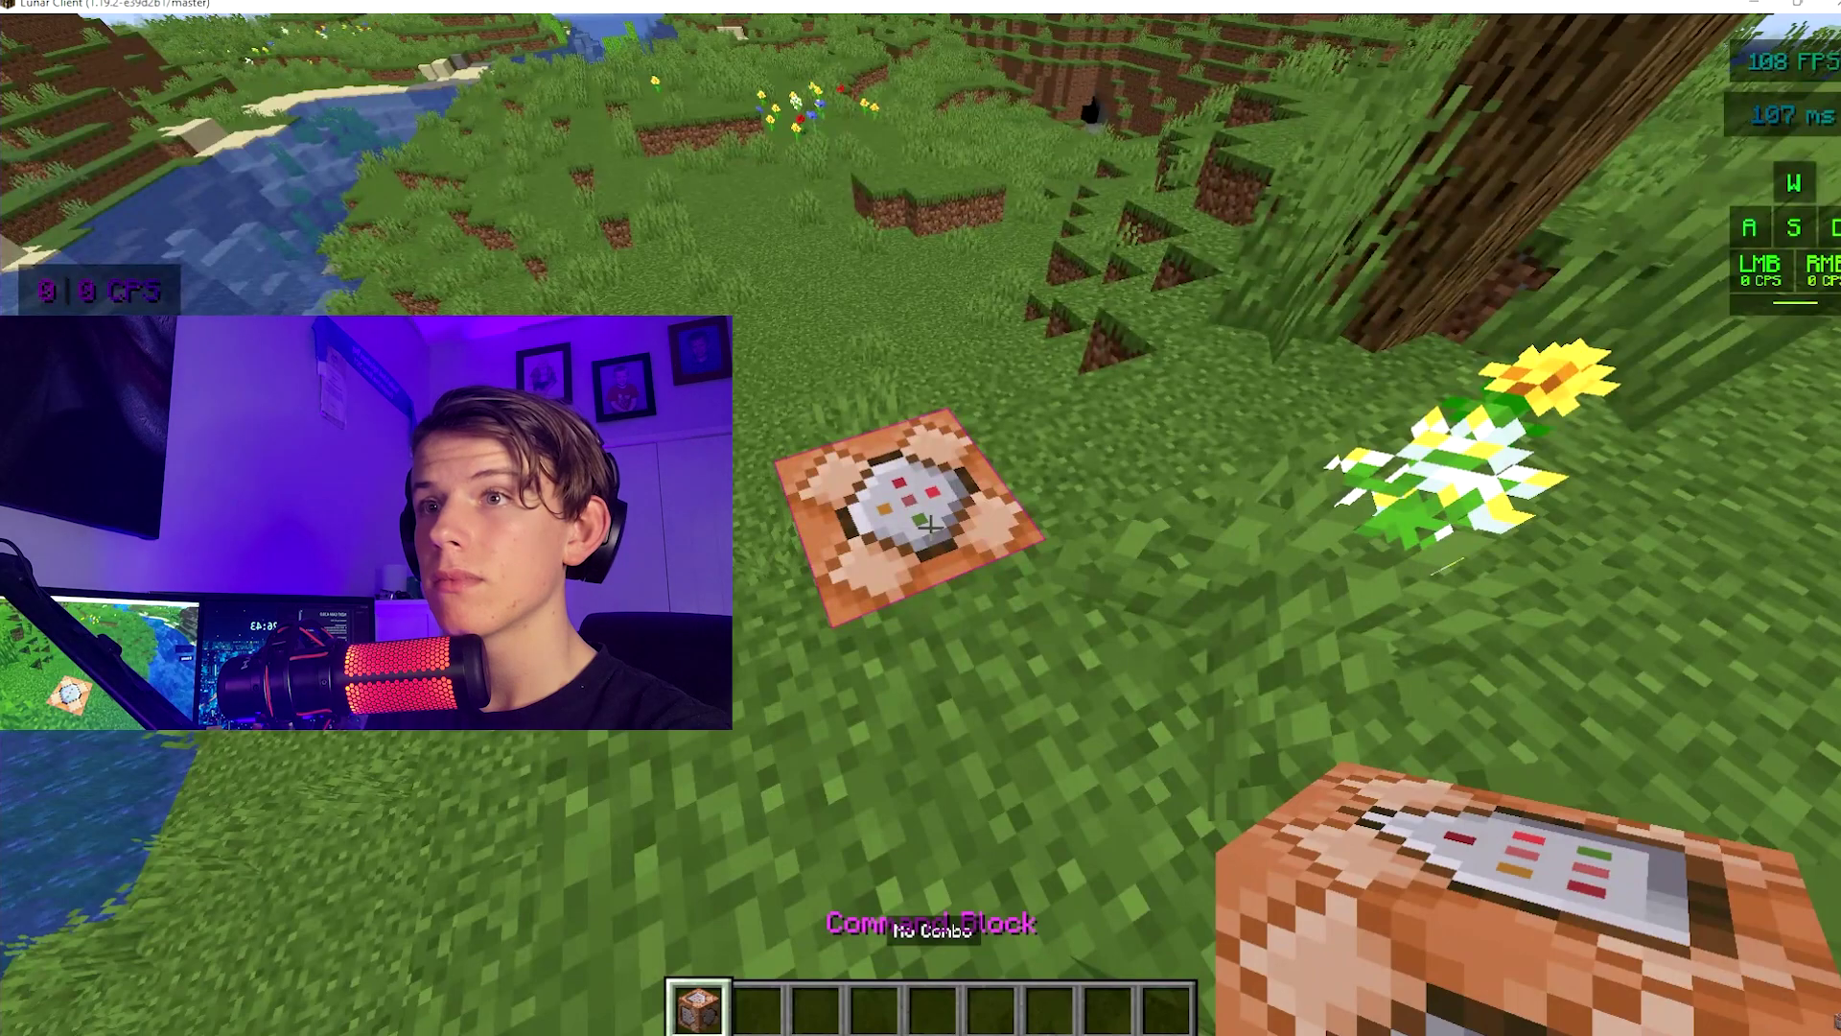
{"action": "right_click", "coordinate": [920, 518]}
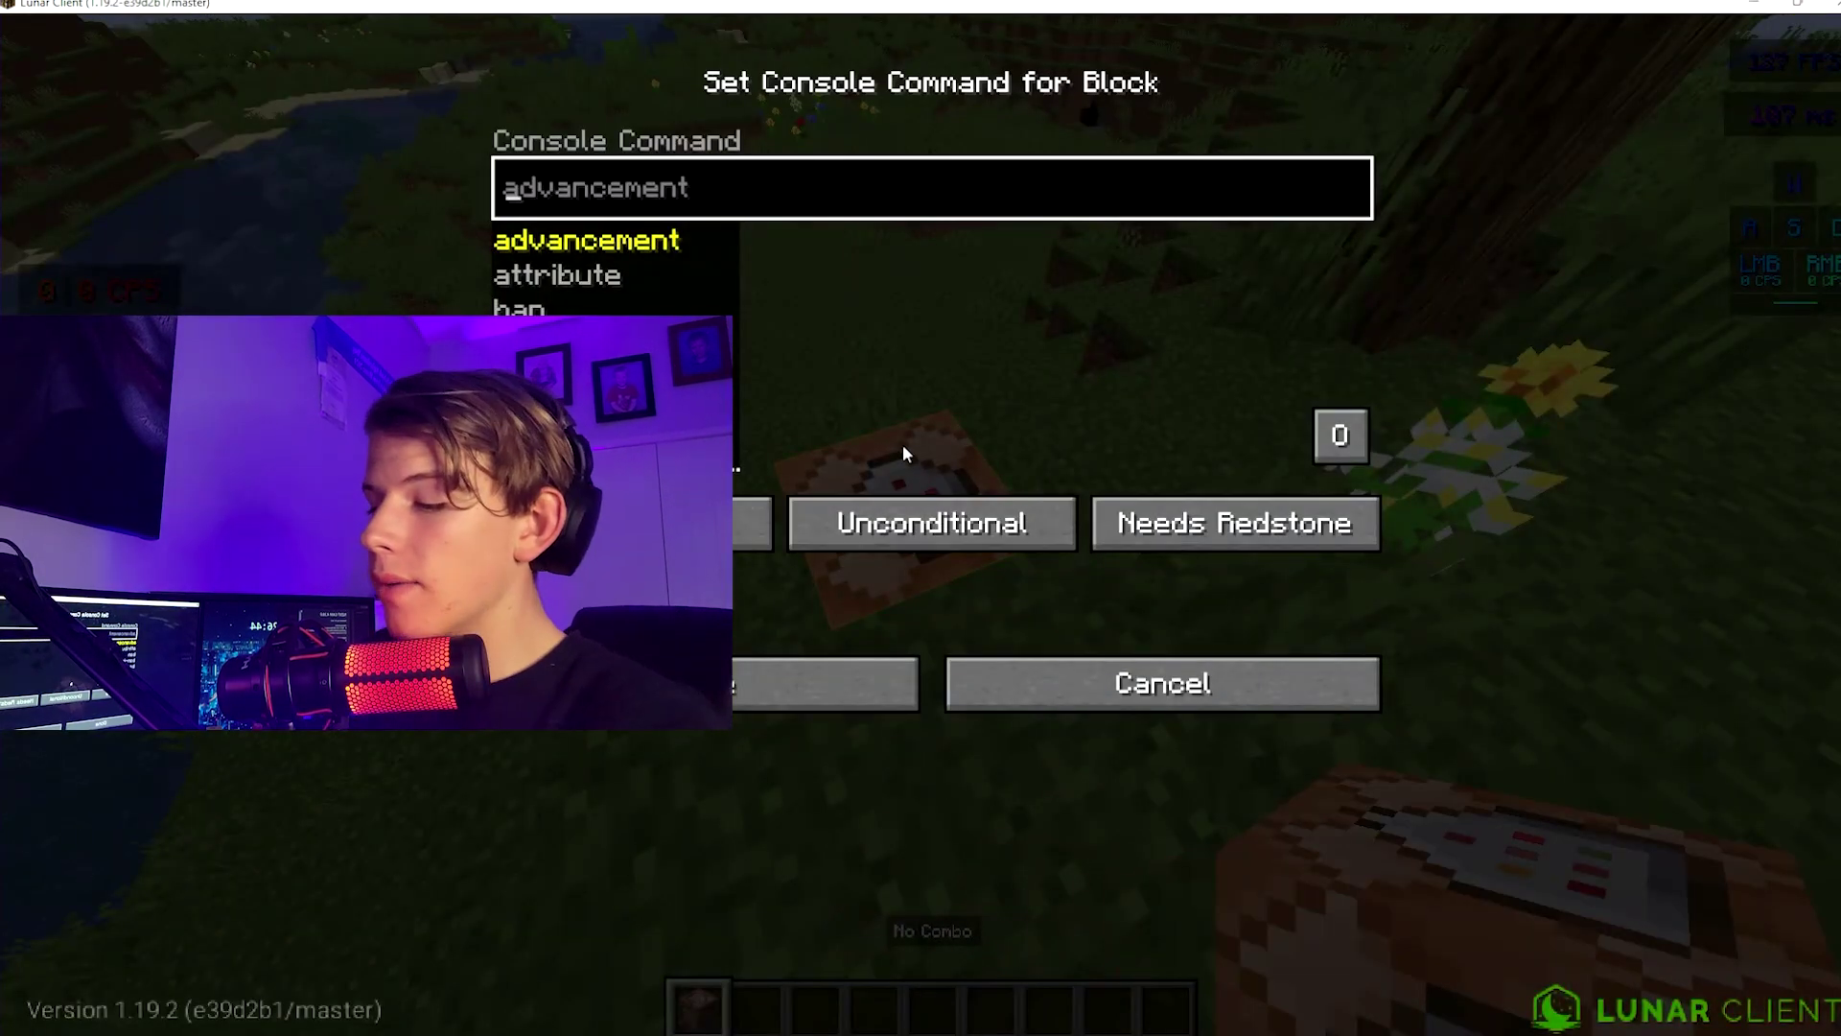
{"action": "type", "text": "cla"}
{"action": "type", "text": "ar @a["}
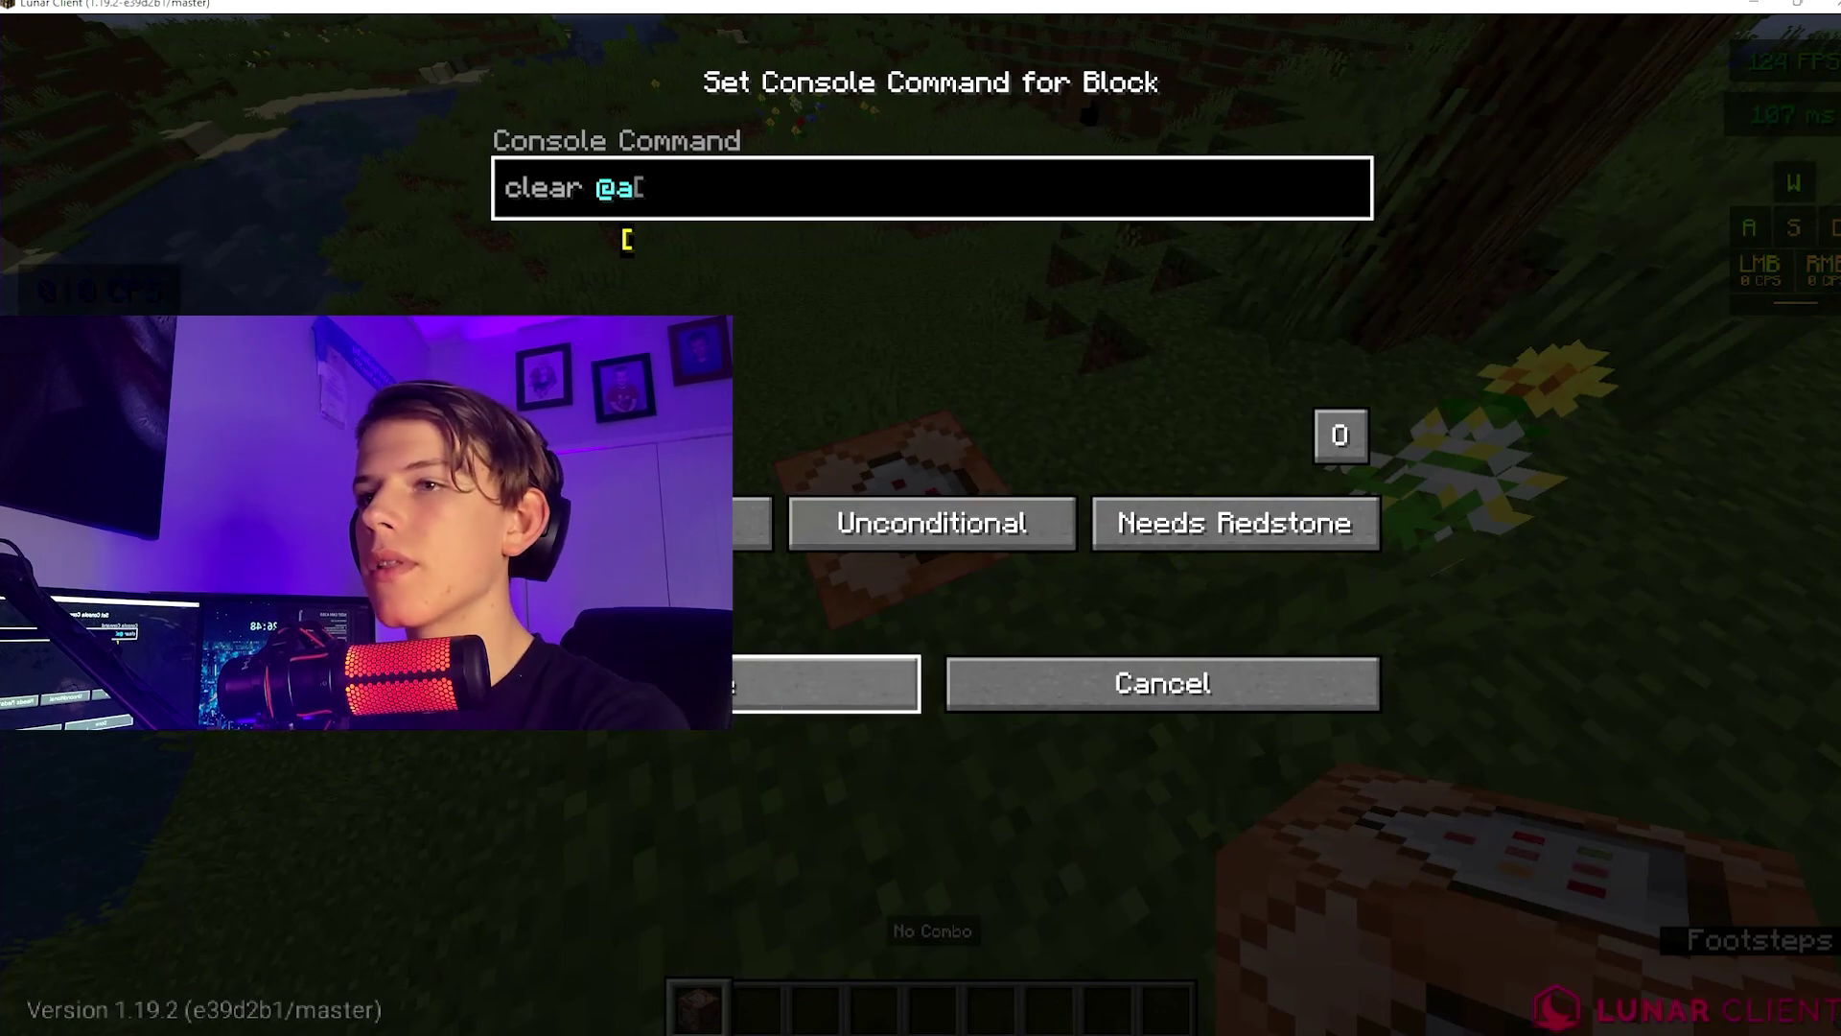
{"action": "key", "text": "BackSpace"}
{"action": "left_click", "coordinate": [834, 684]}
- Search the creative inventory for "pre" and put a grey pressure plate in the second hotbar slot
{"action": "key", "text": "e"}
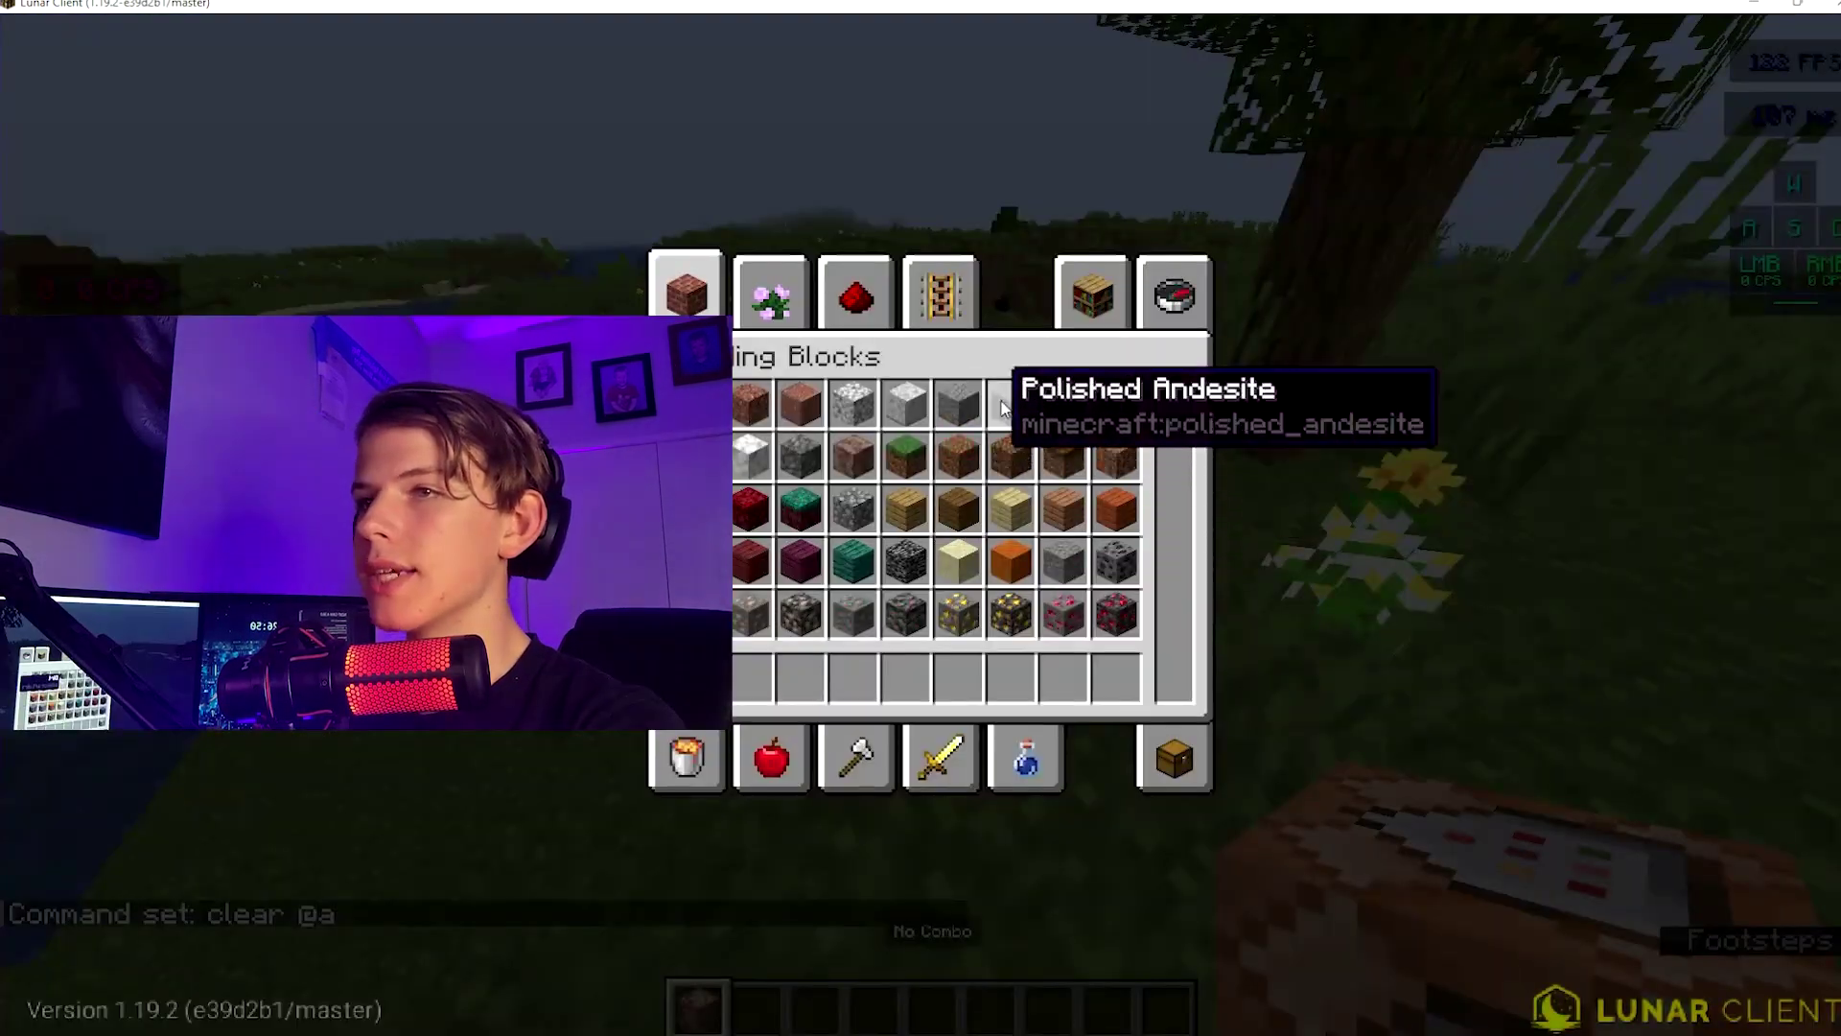
{"action": "left_click", "coordinate": [1177, 302]}
{"action": "type", "text": "pr"}
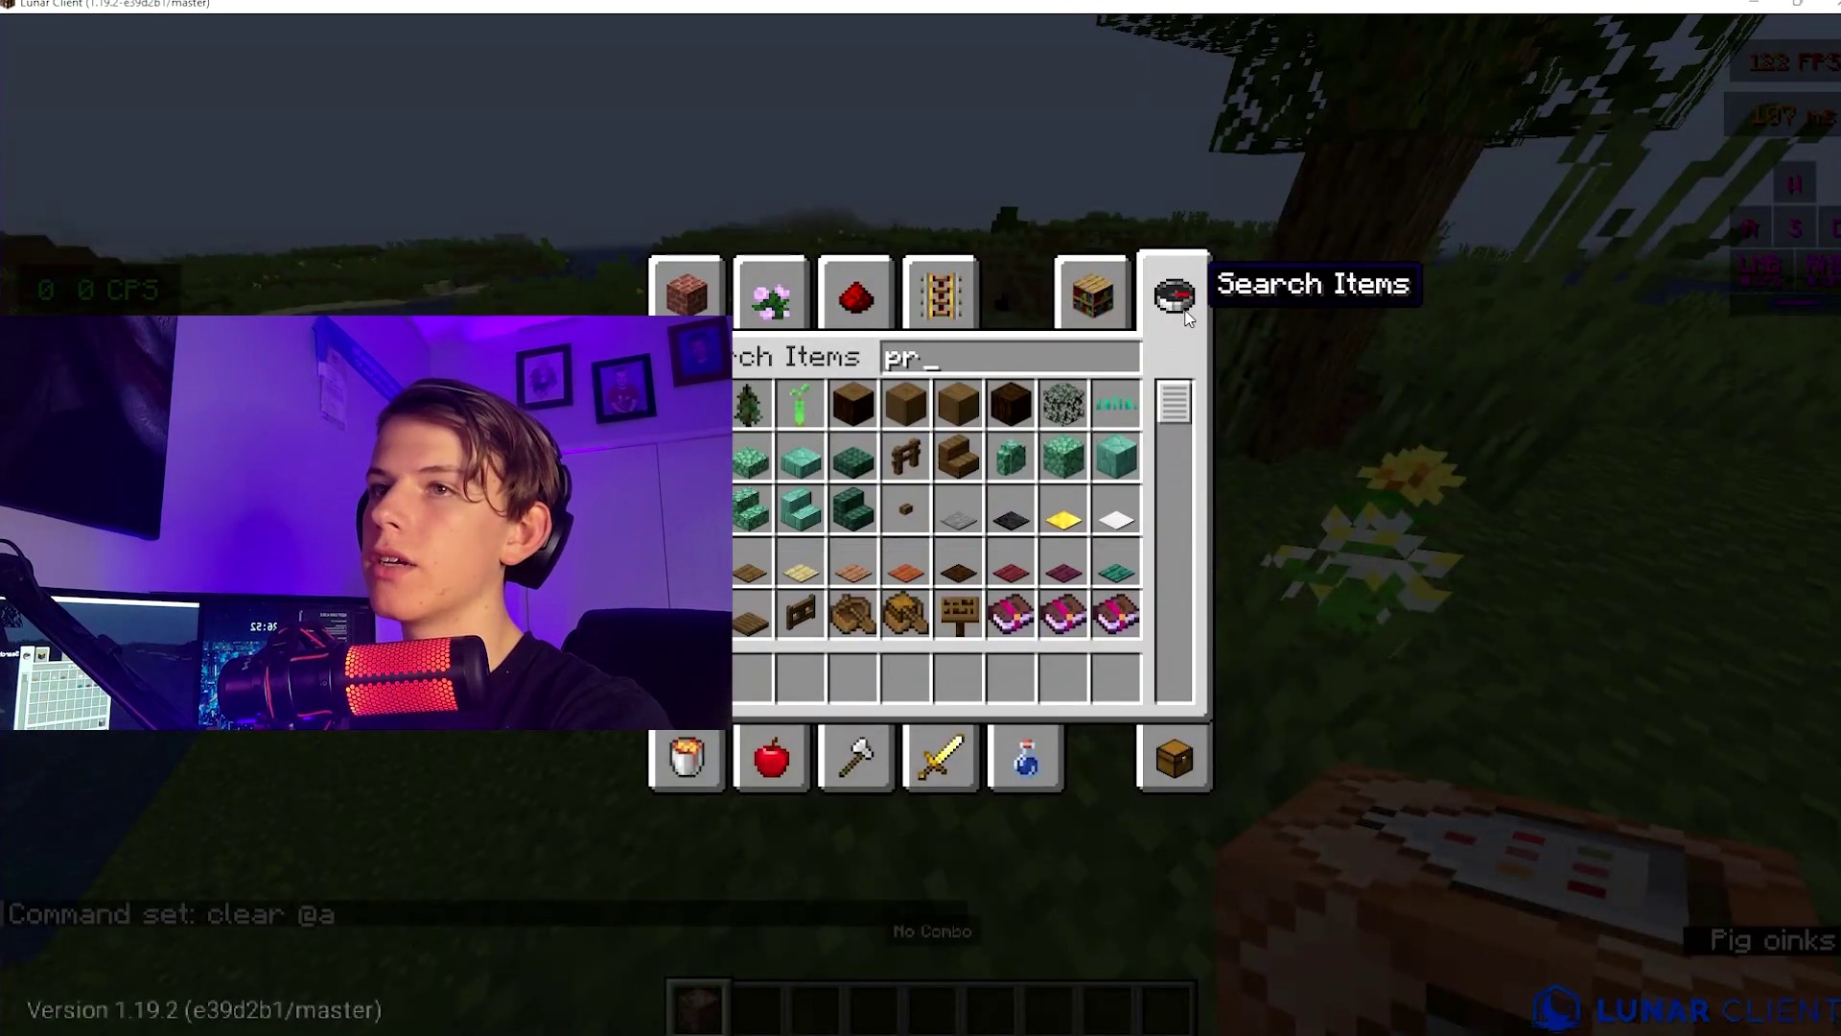
{"action": "type", "text": "e2"}
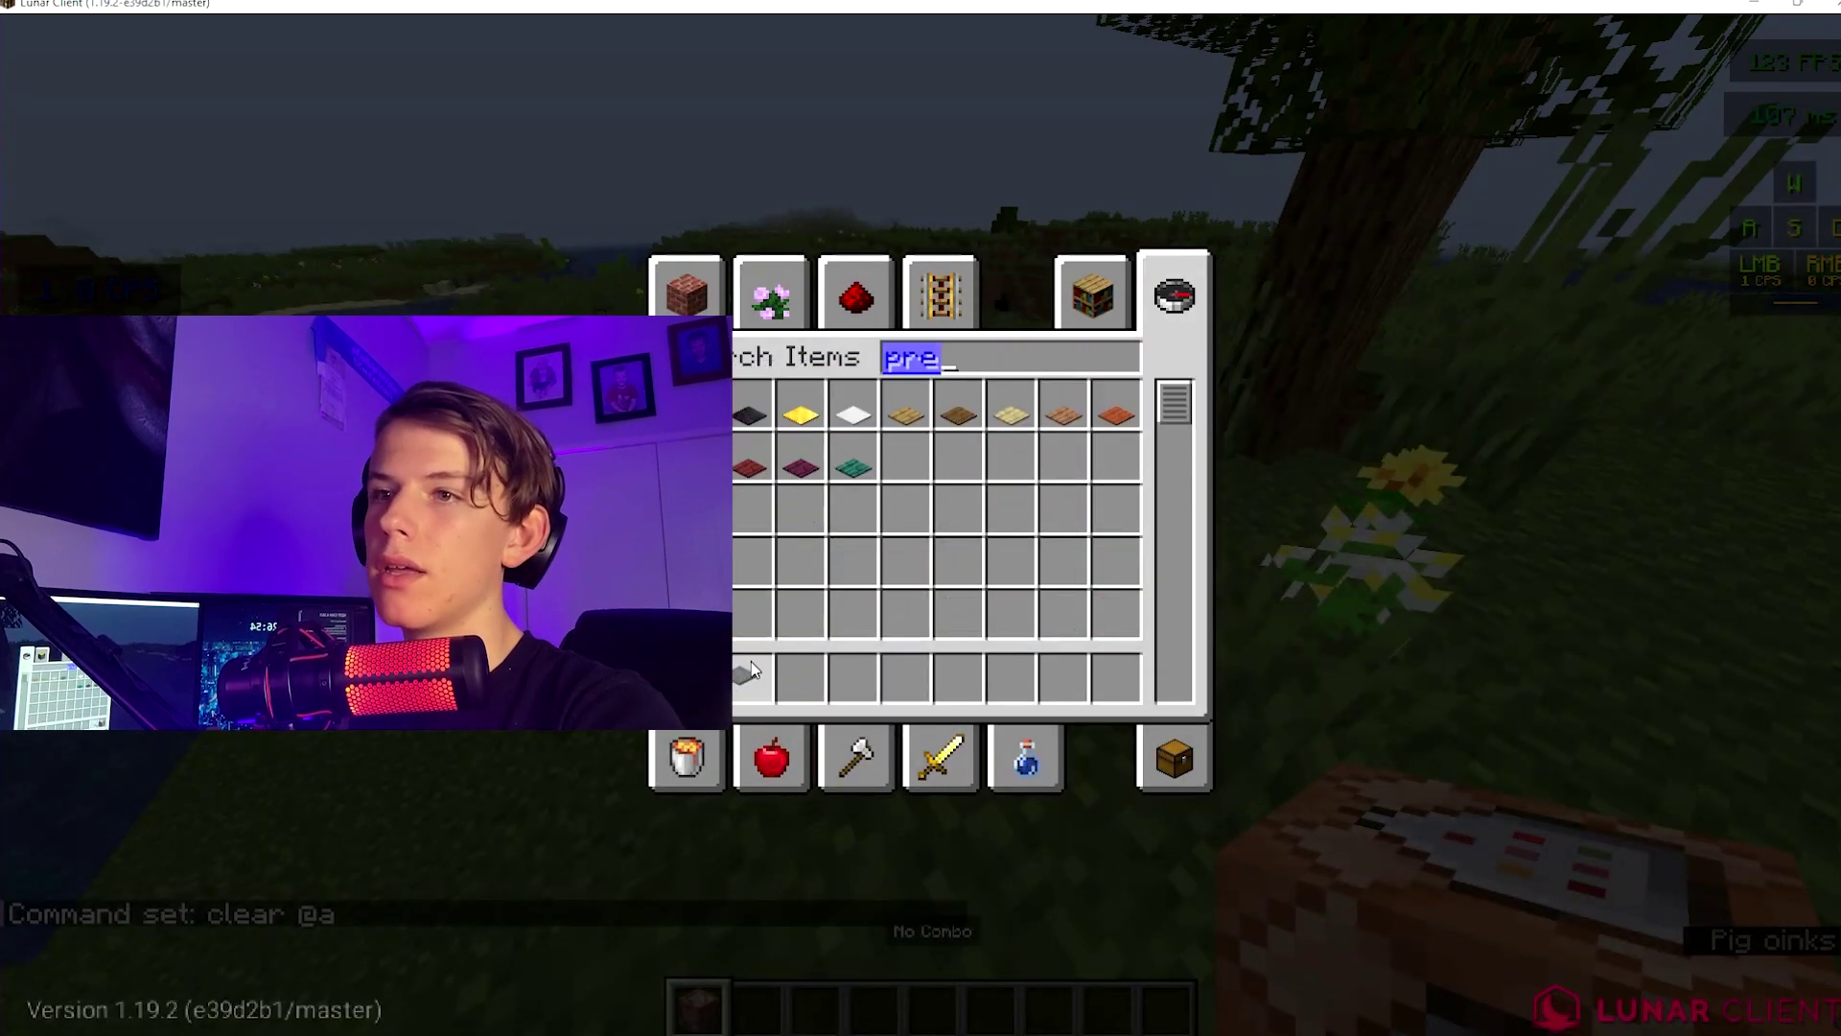
- Place the pressure plate on top of the command block and step on it to run the command
{"action": "key", "text": "Escape"}
{"action": "key", "text": "2"}
{"action": "right_click", "coordinate": [921, 518]}
{"action": "key", "text": "w"}
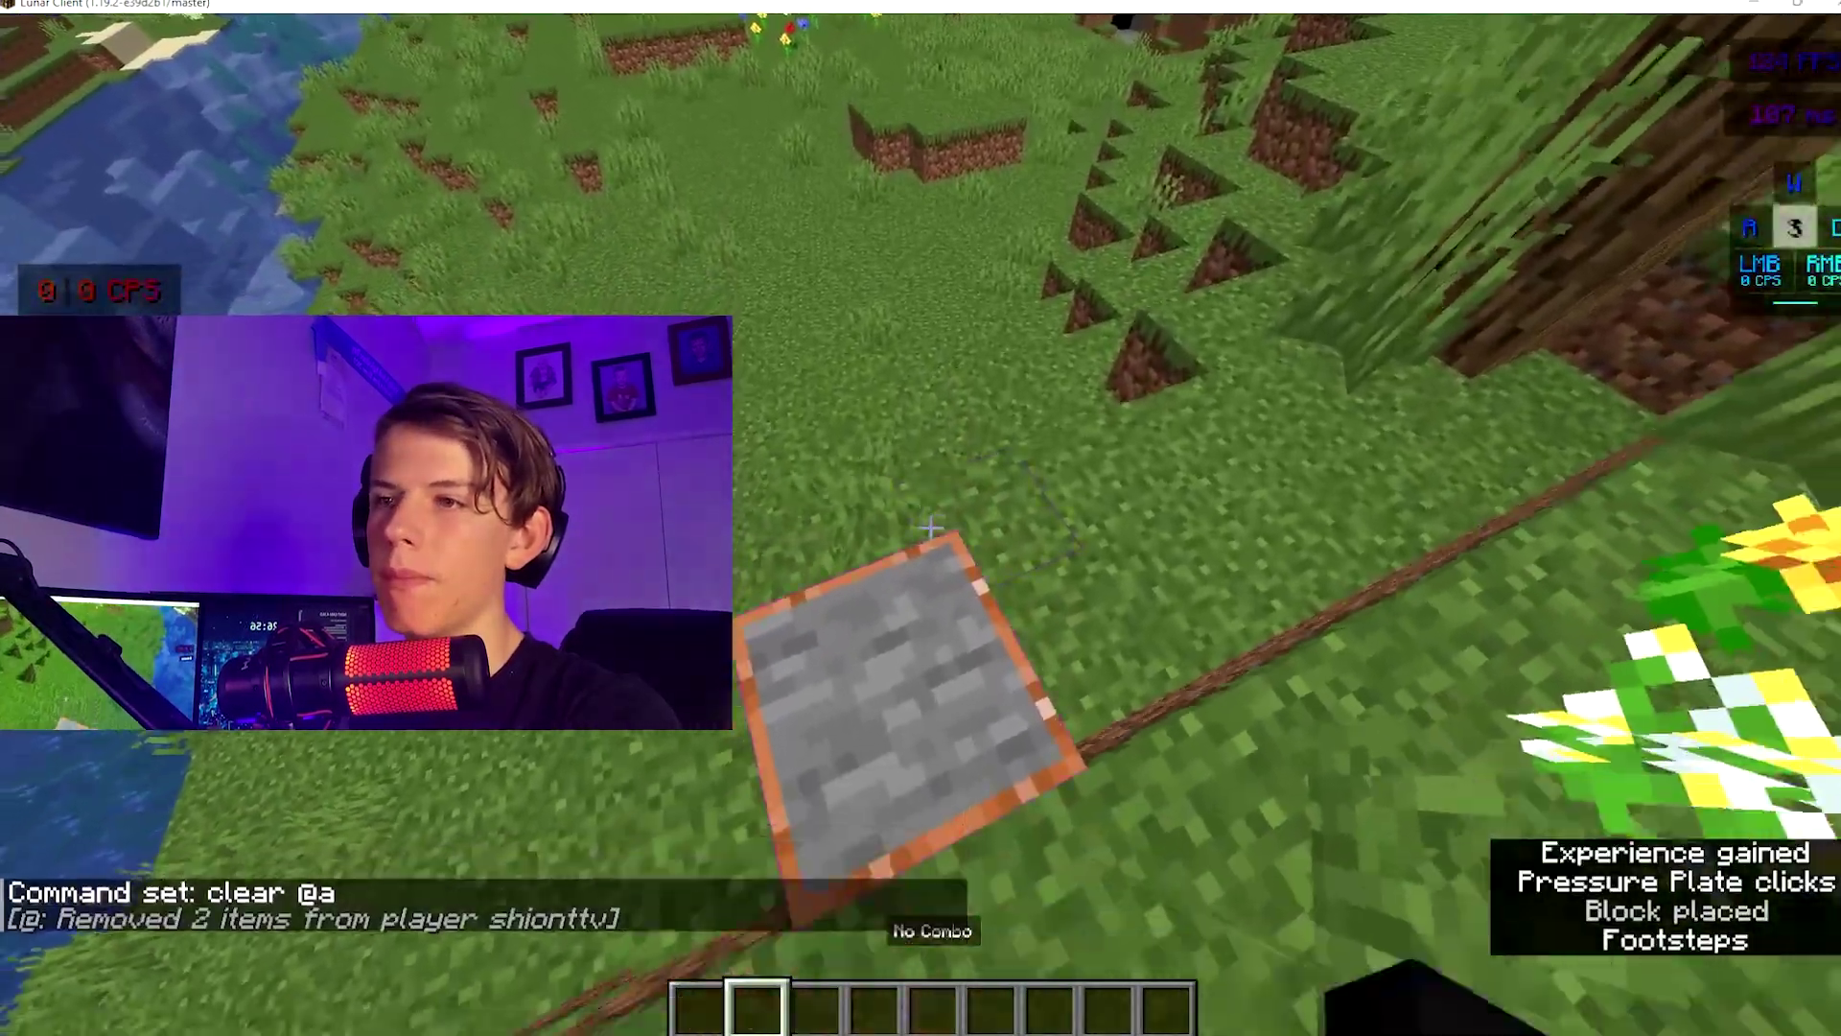